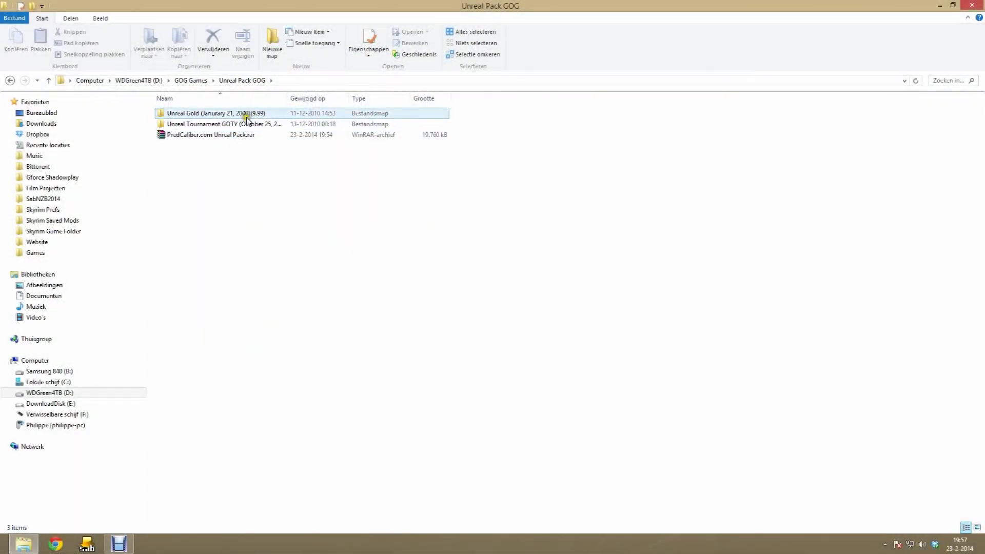
- Look into the Unreal Gold and Unreal Tournament GOTY folders and return to the Unreal Pack GOG folder
double_click(246, 114)
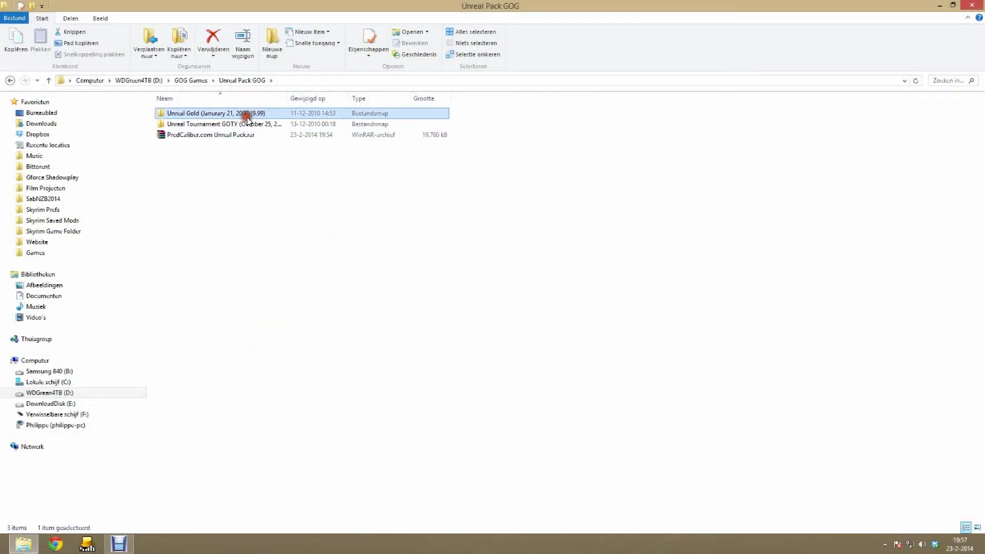
key(BackSpace)
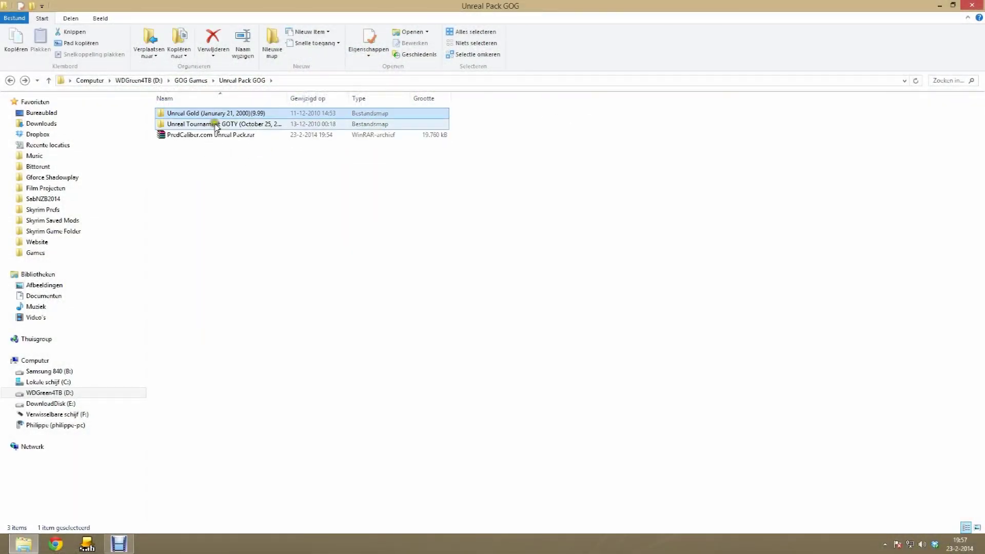
double_click(269, 129)
key(BackSpace)
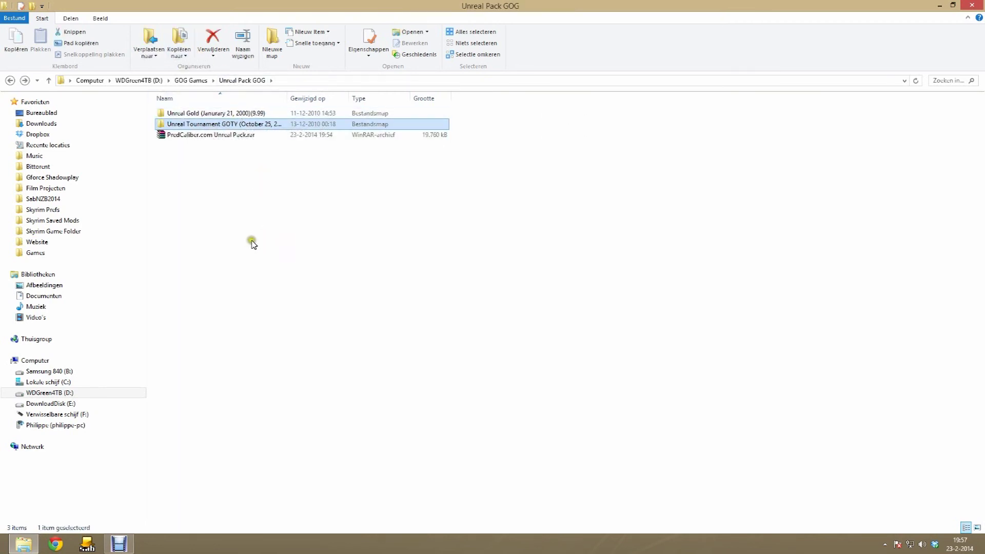
click(204, 149)
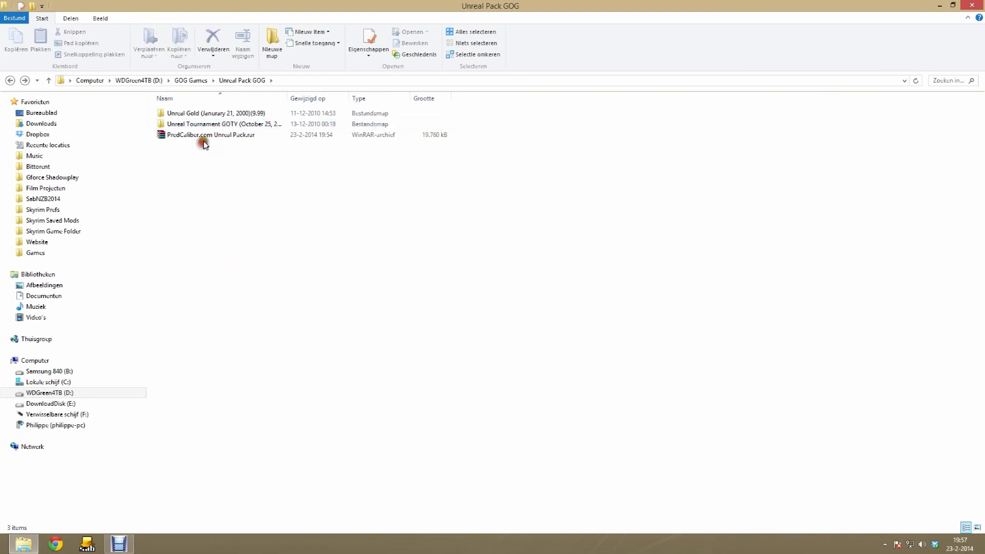
click(209, 136)
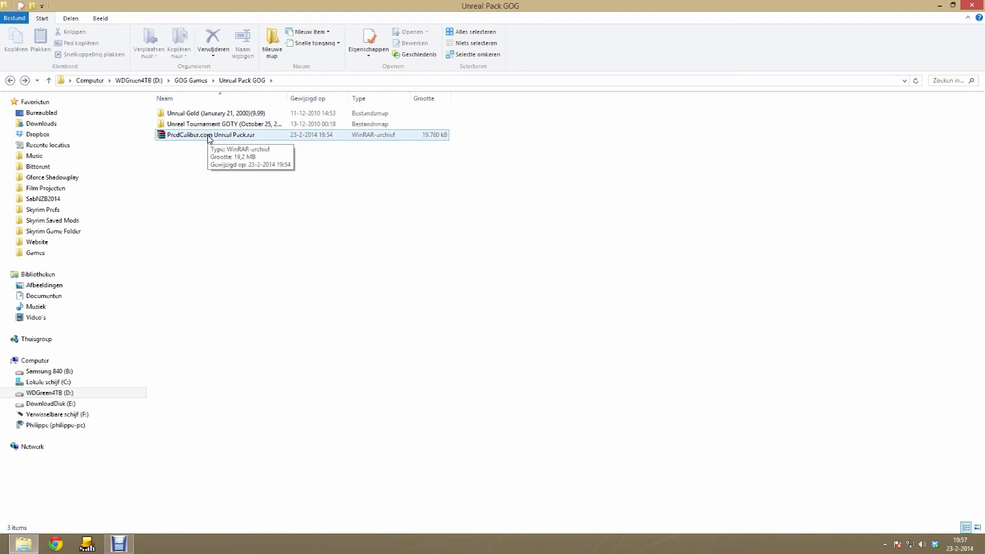
click(203, 152)
- Open the Unreal Tournament GOTY folder and run setup_ut_goty.exe
click(233, 125)
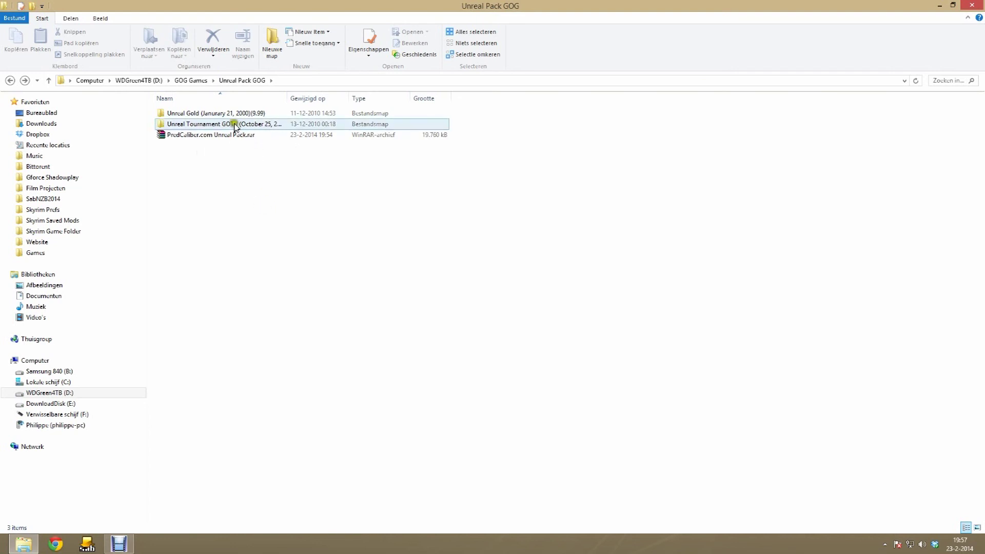
double_click(234, 126)
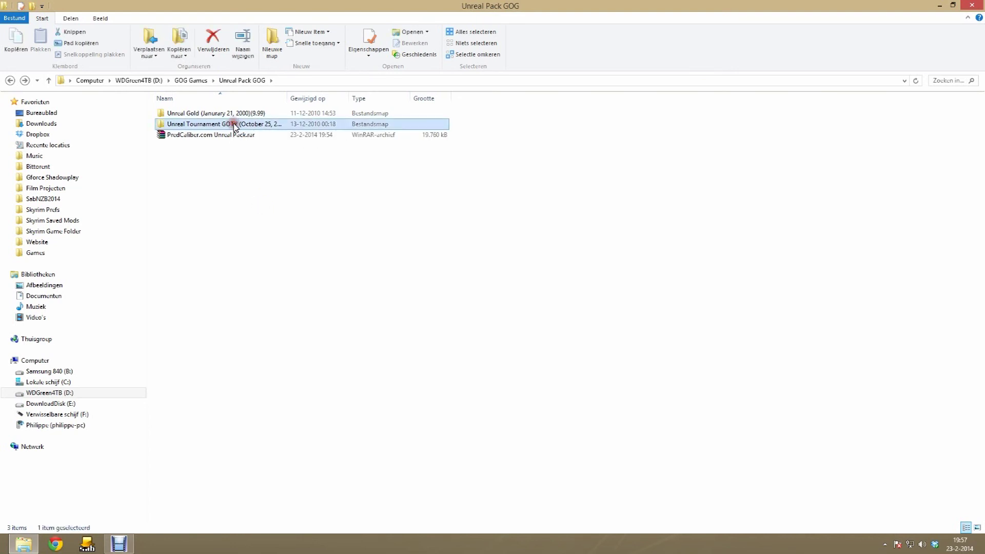
double_click(213, 113)
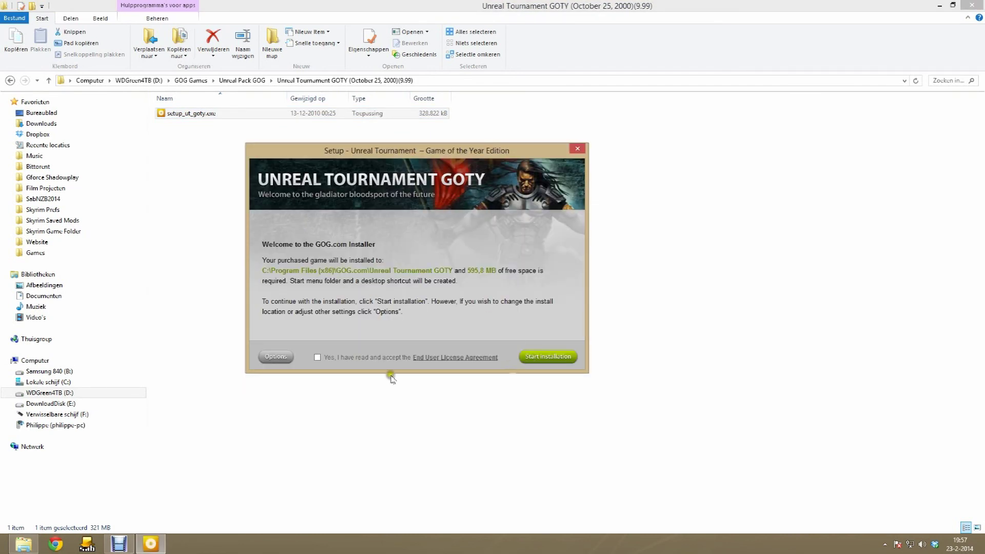
- Install the game into B:\Non Steam Games\Unreal Tournament GOTY, accepting the End User License Agreement
click(282, 359)
click(531, 304)
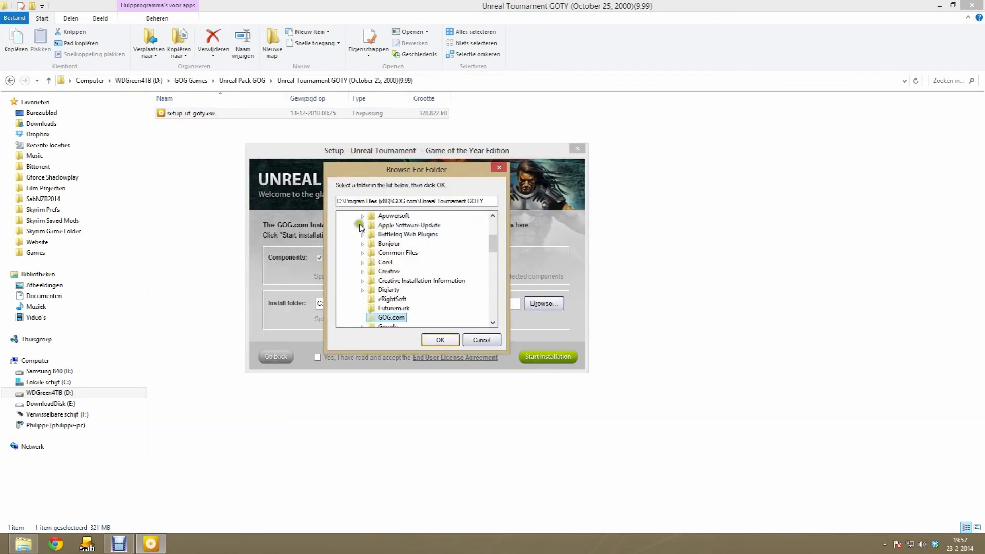
drag(491, 236, 491, 225)
click(396, 218)
click(344, 228)
click(342, 216)
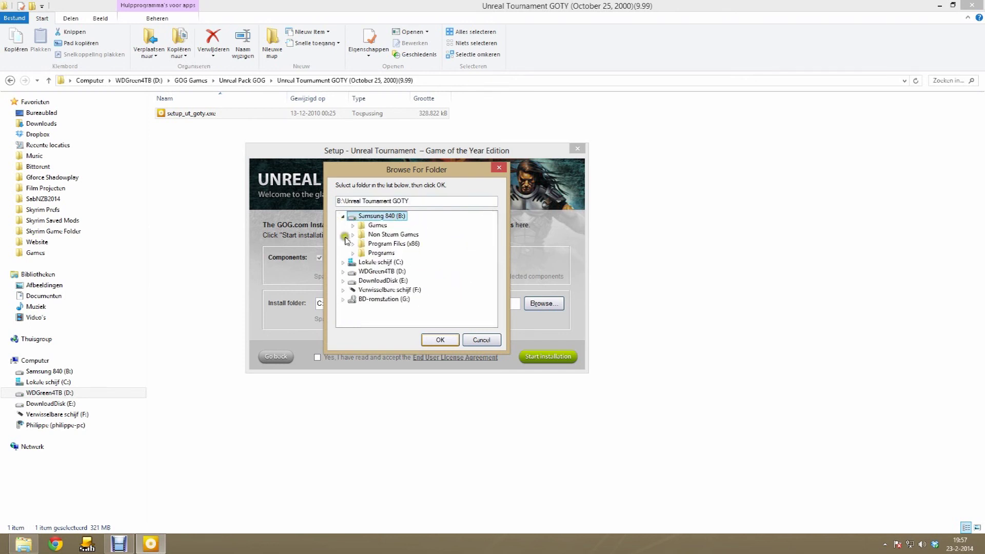
click(391, 235)
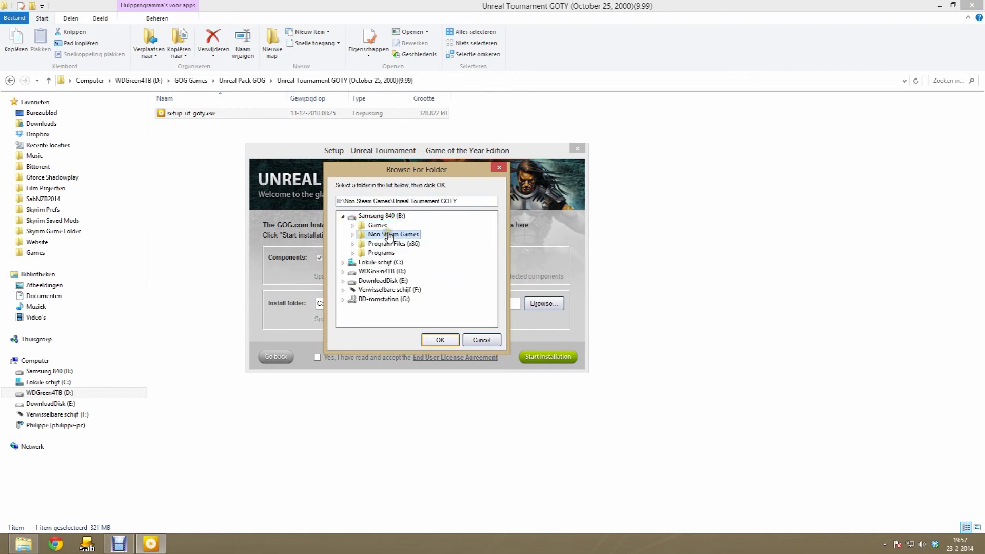
click(442, 340)
click(537, 359)
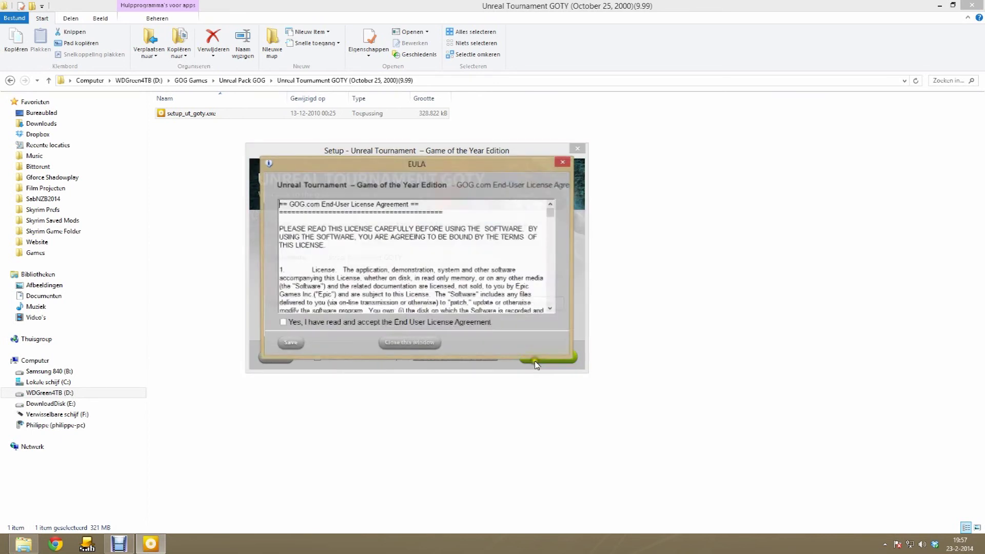
click(383, 348)
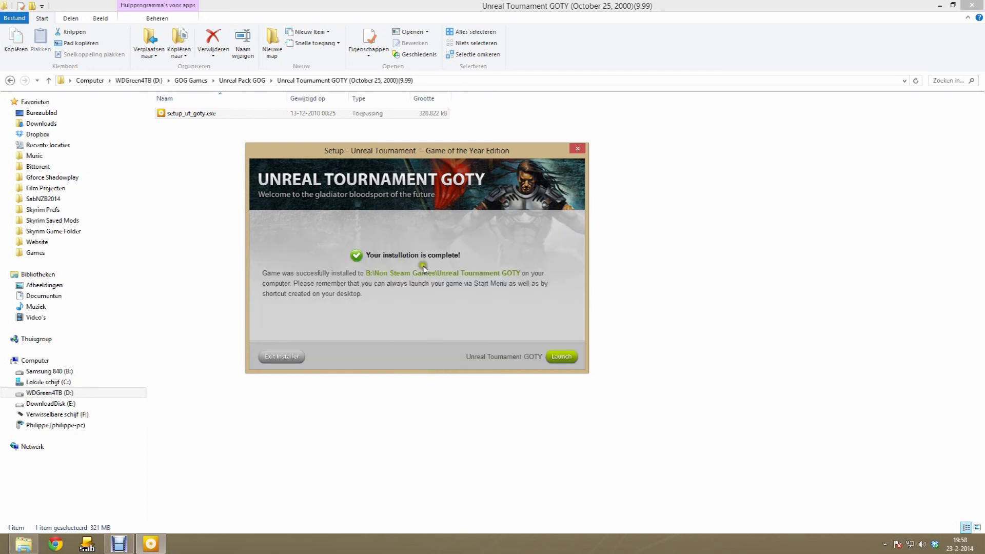
- Launch Unreal Tournament GOTY and complete the first-time configuration with OpenGL Support, chosen from all video devices
click(558, 361)
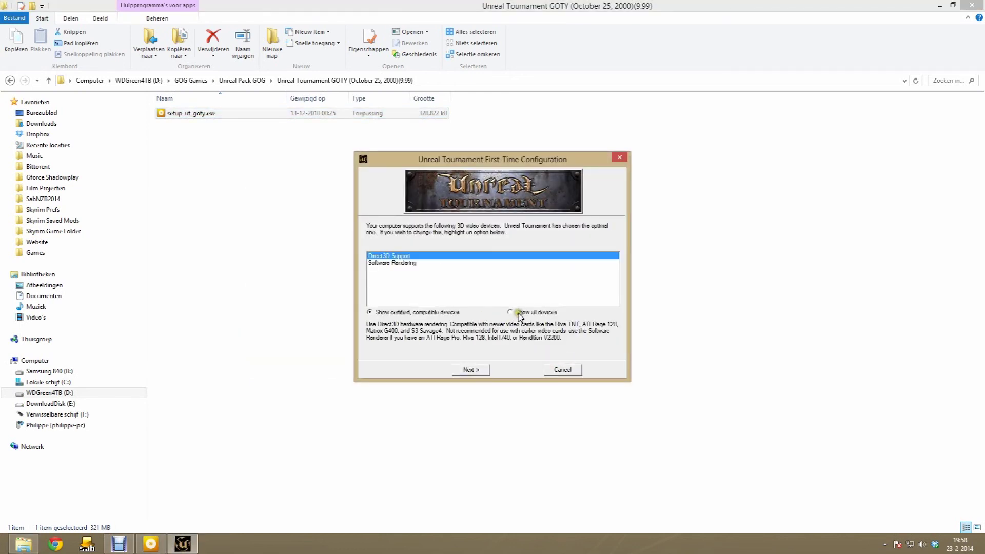
click(519, 313)
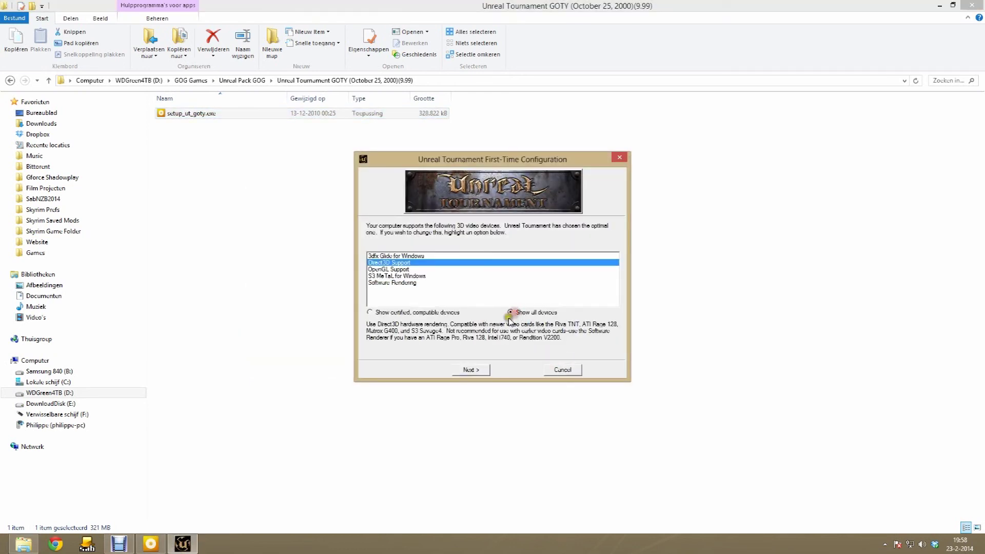
click(407, 270)
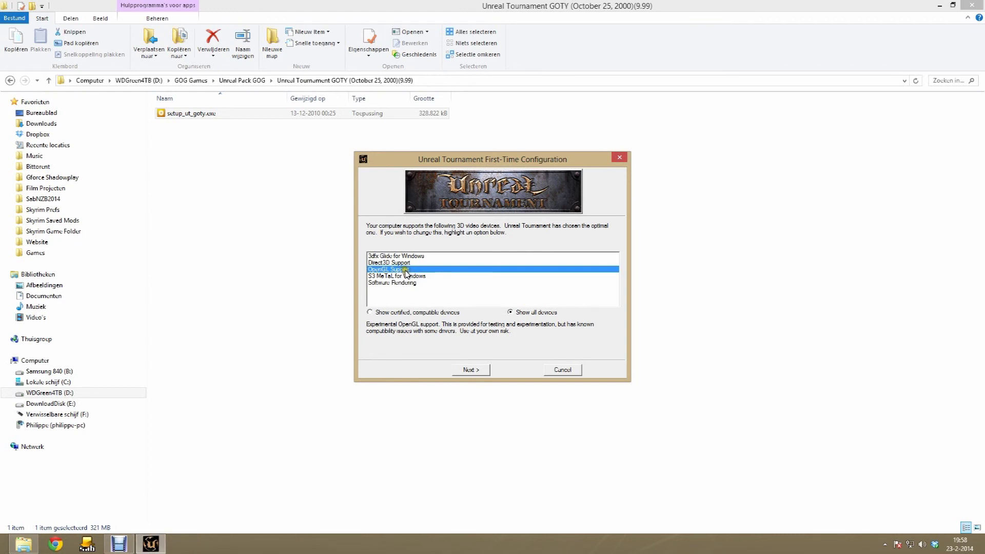
click(476, 370)
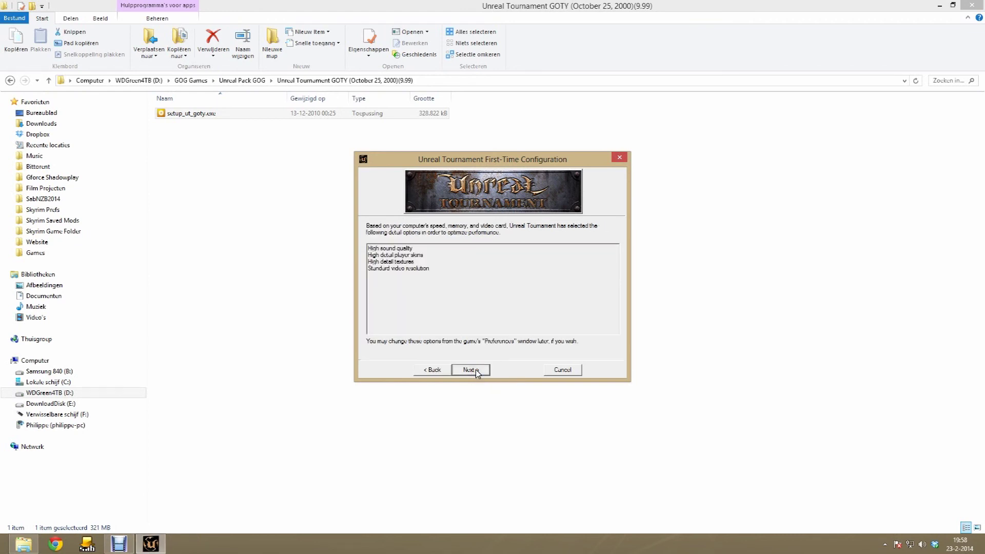
click(476, 370)
click(471, 371)
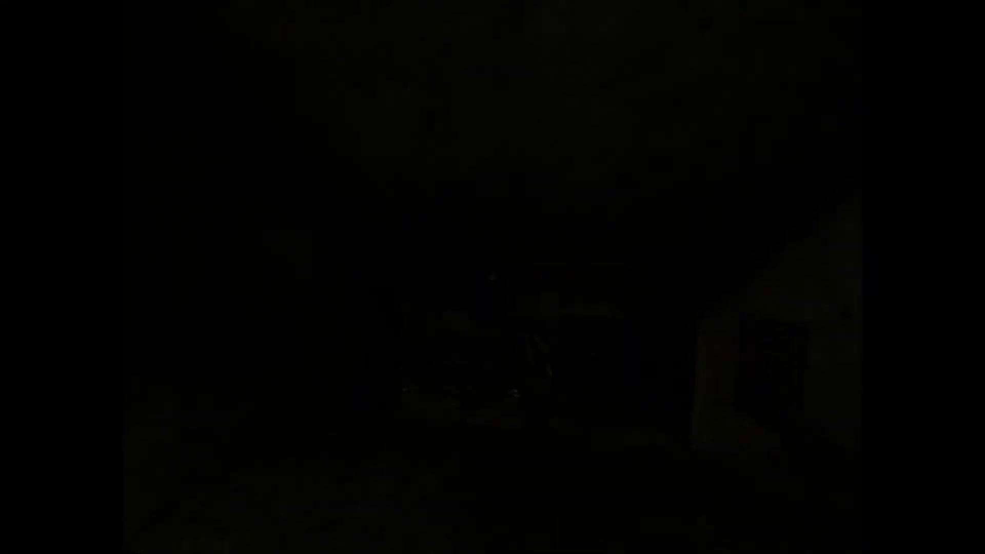
- Open the game's video preferences and look through the available resolutions
click(128, 9)
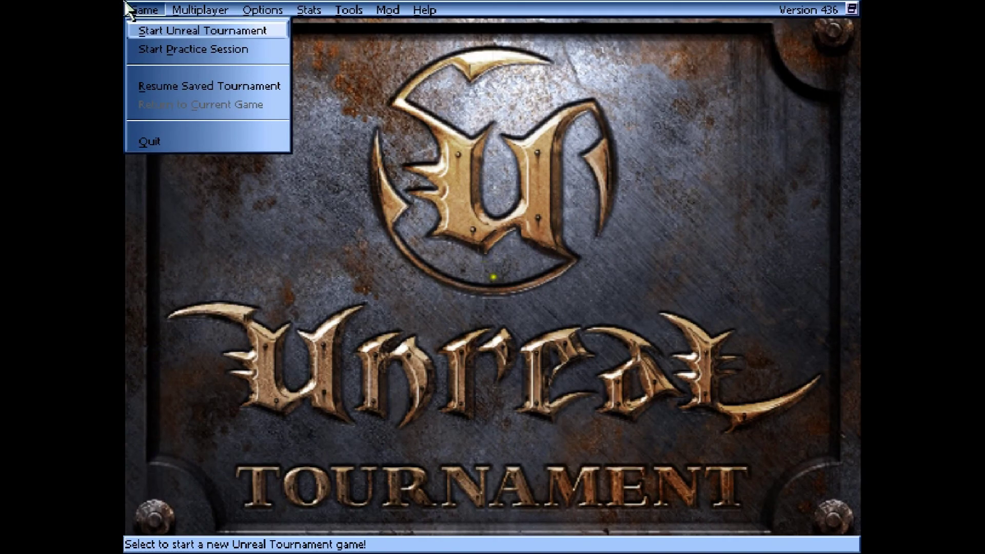
mouse_move(259, 12)
click(260, 29)
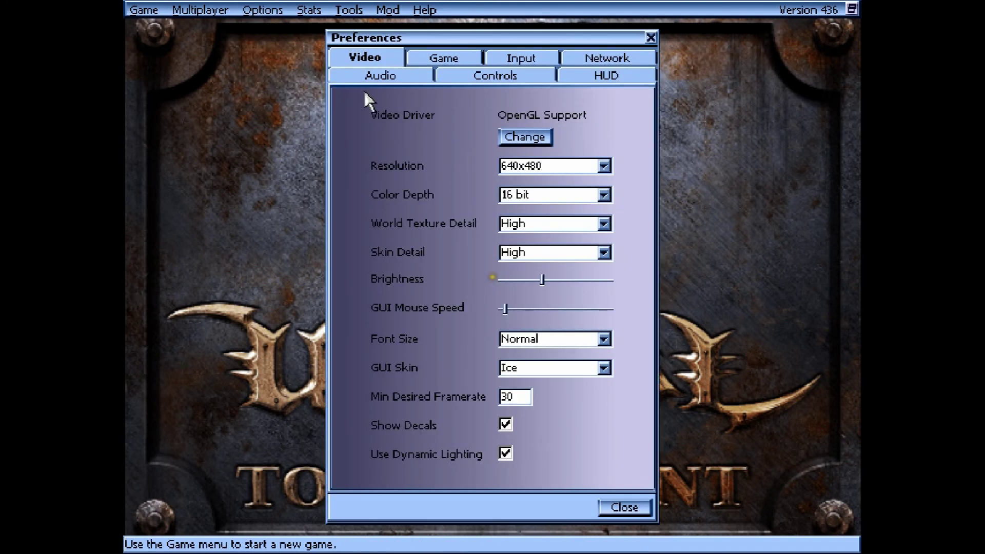
click(604, 167)
drag(602, 241, 610, 308)
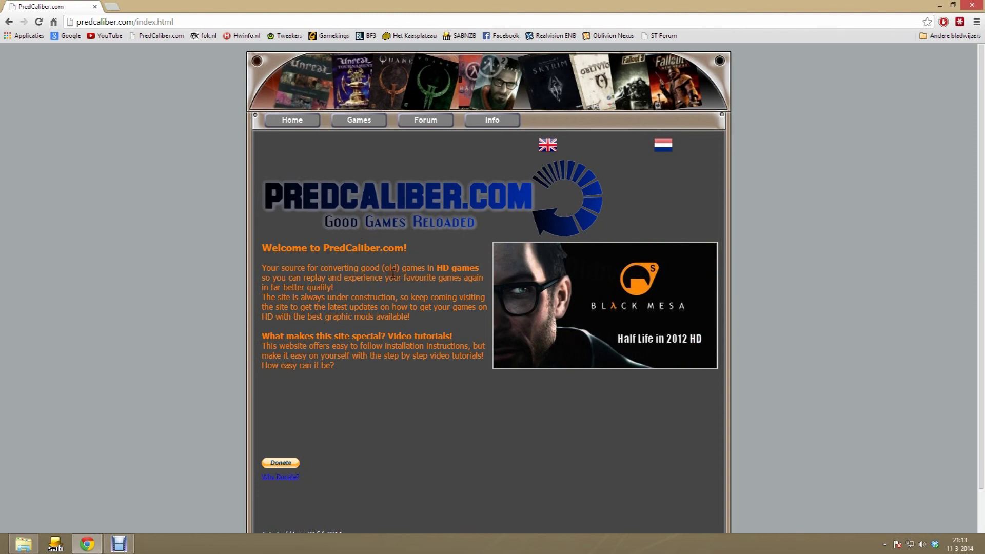
- Open the Unreal HD game page on predcaliber.com in the browser
mouse_move(359, 122)
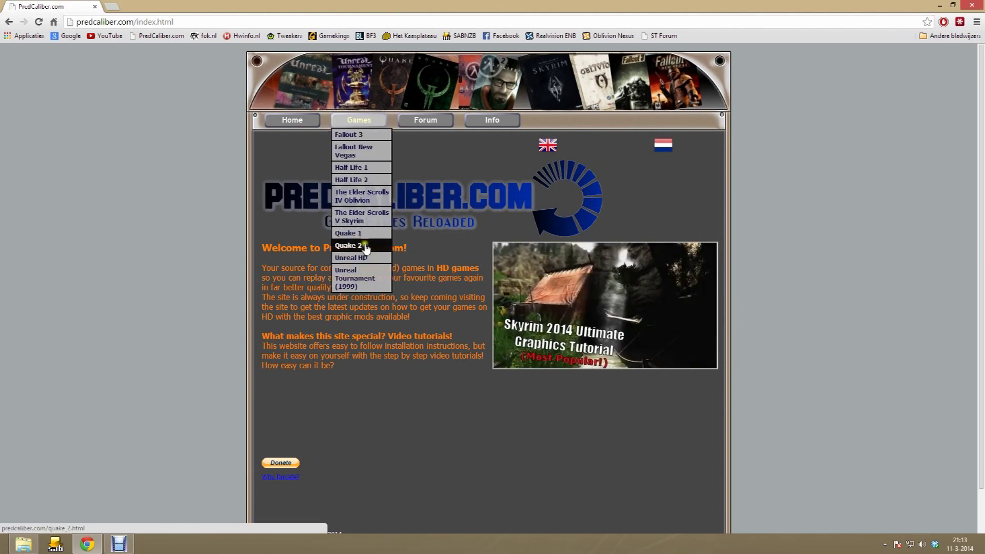
click(364, 262)
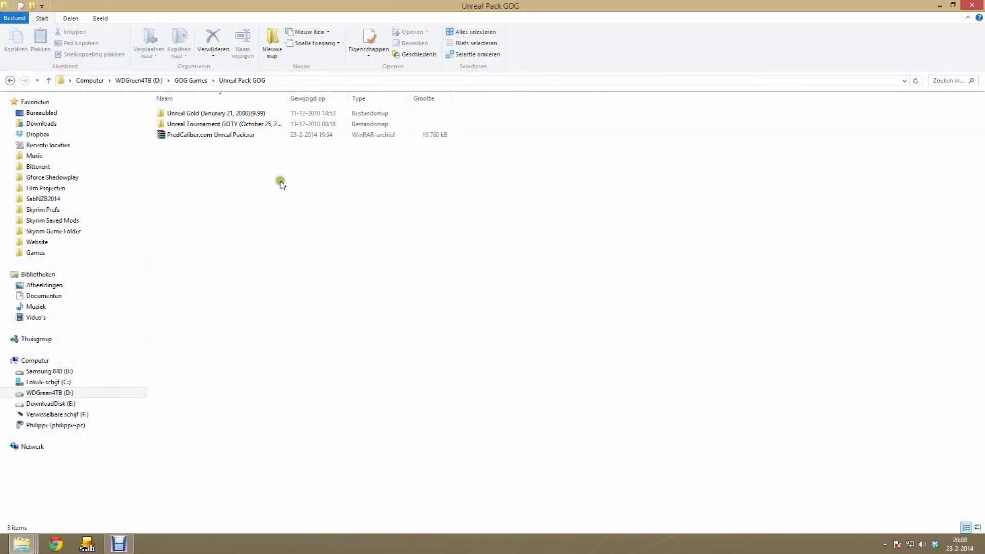
- Extract PredCaliber.com Unreal Pack.rar into its own folder and open the inner PredCaliber.com Unreal Pack folder
click(242, 136)
click(242, 136)
right_click(242, 136)
click(259, 176)
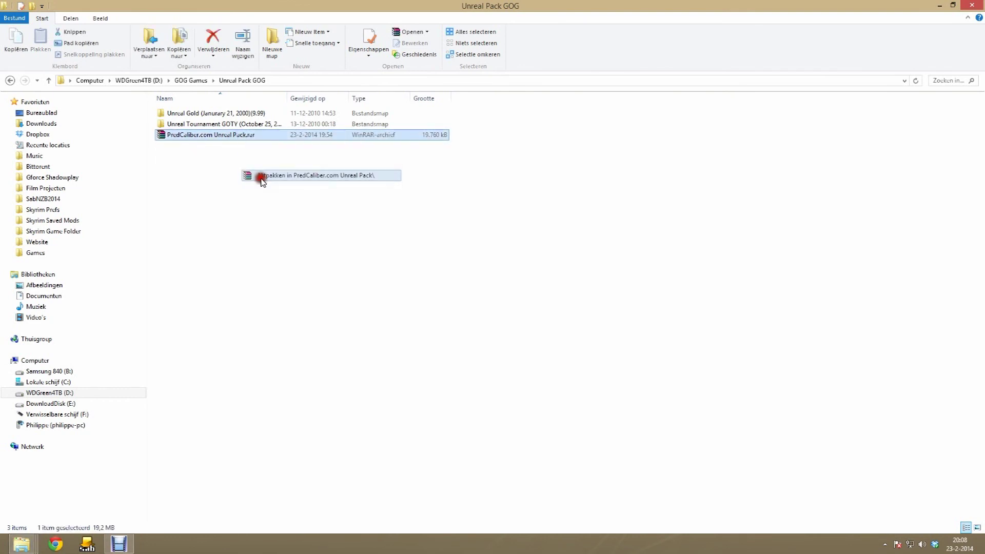
click(233, 114)
double_click(233, 114)
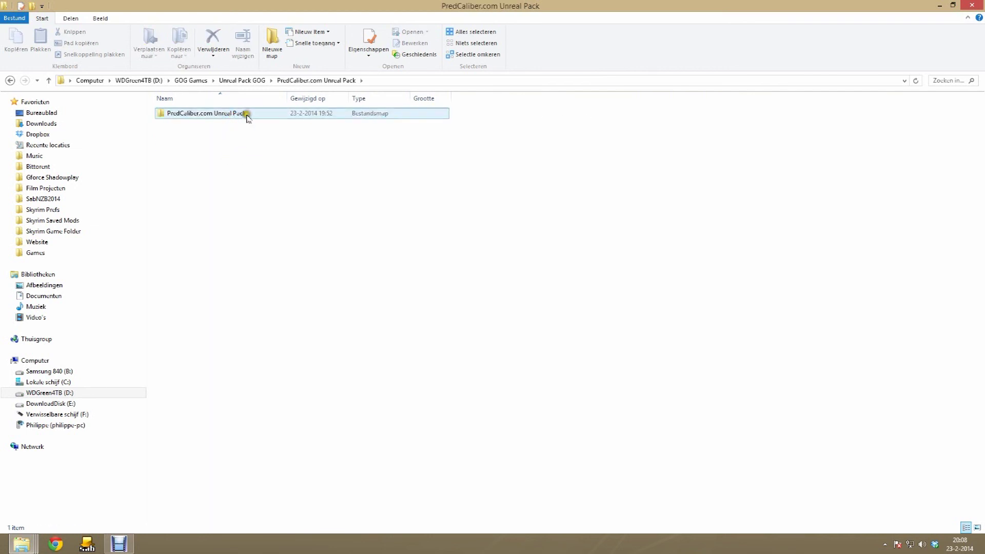
double_click(245, 117)
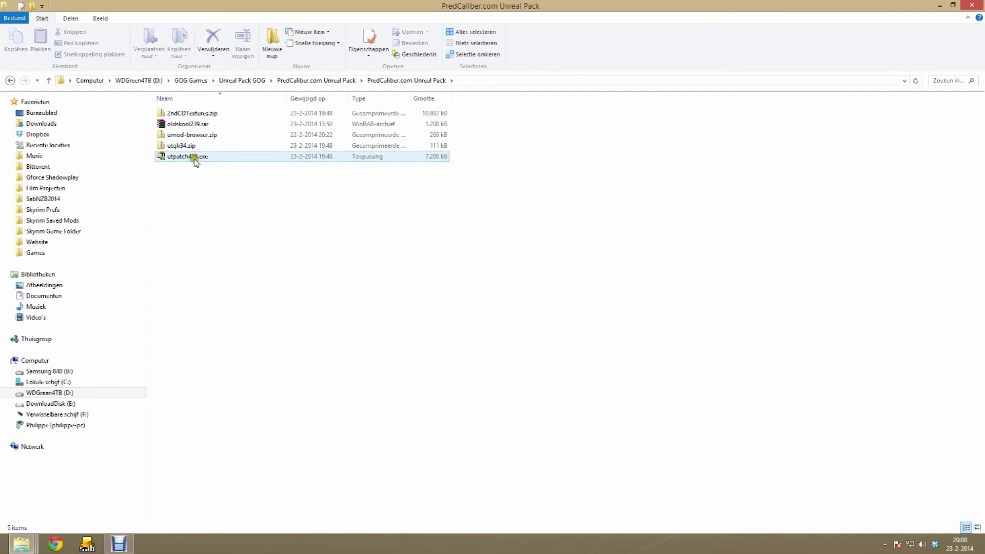
click(195, 160)
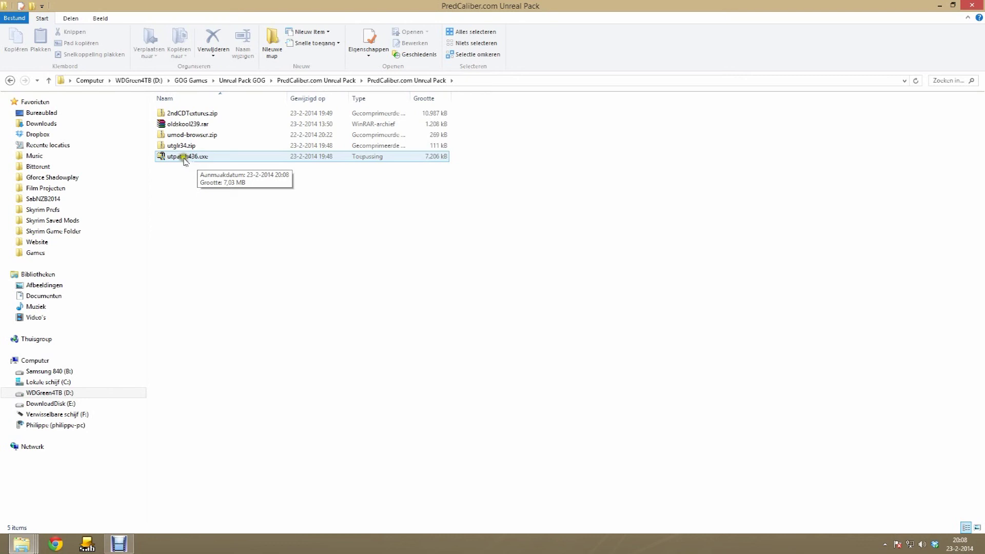
double_click(214, 157)
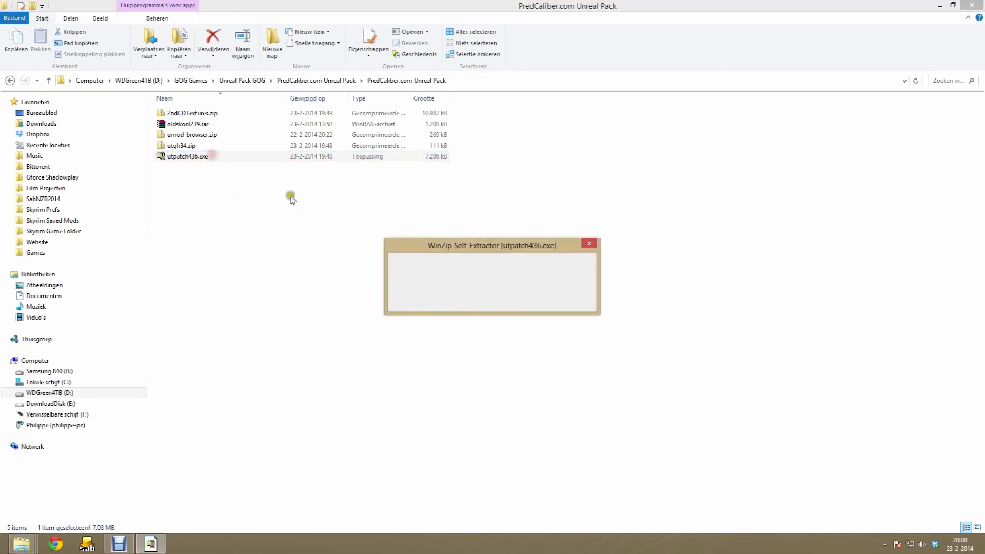
click(470, 370)
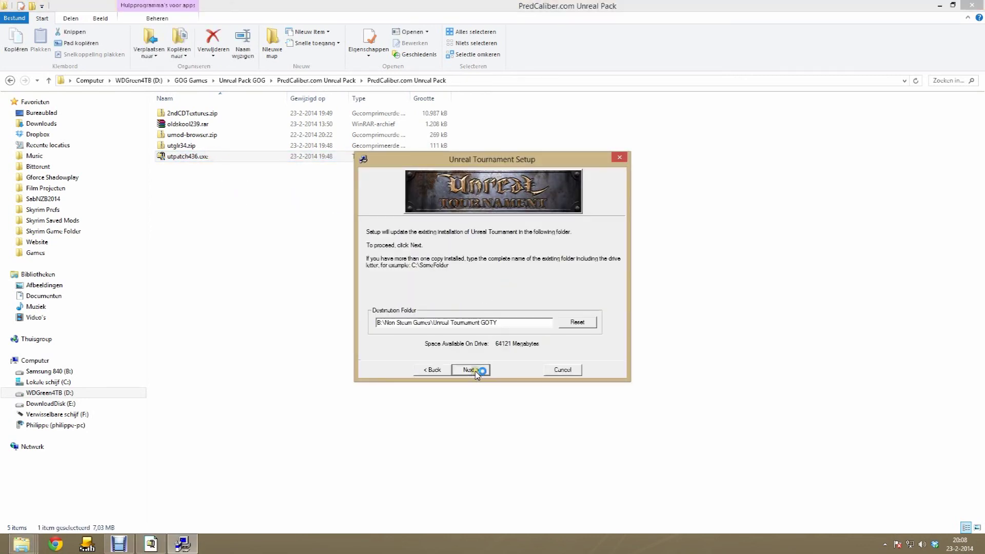
click(481, 369)
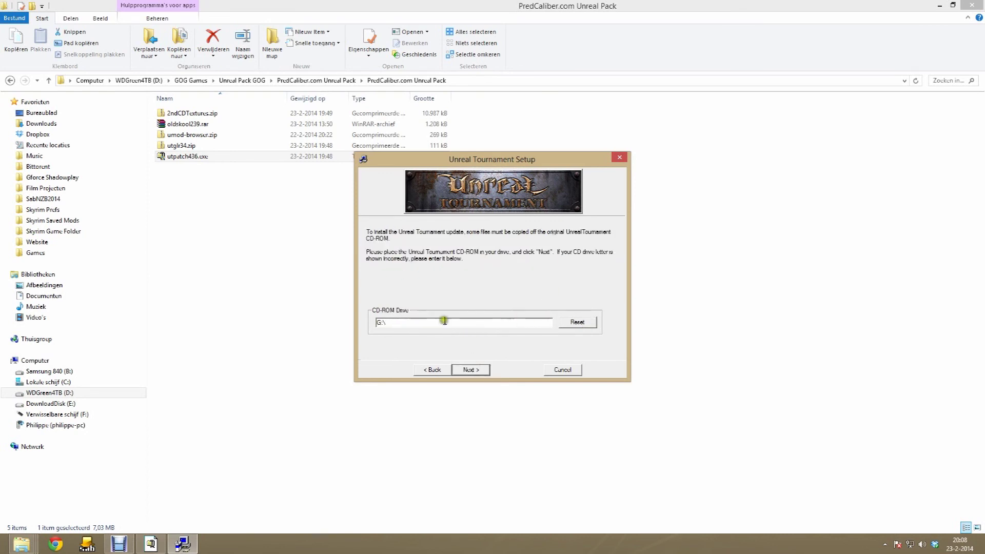
click(562, 370)
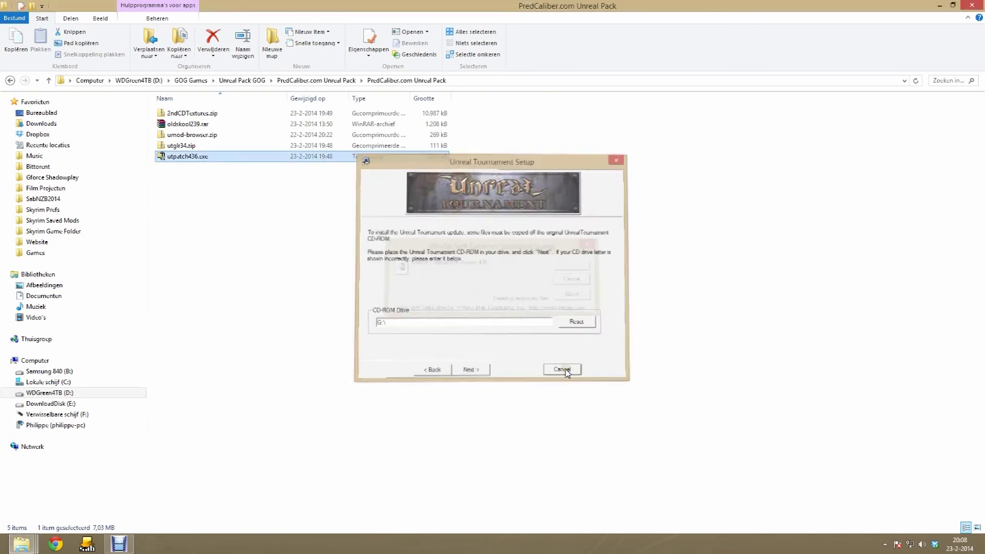
drag(366, 276, 203, 214)
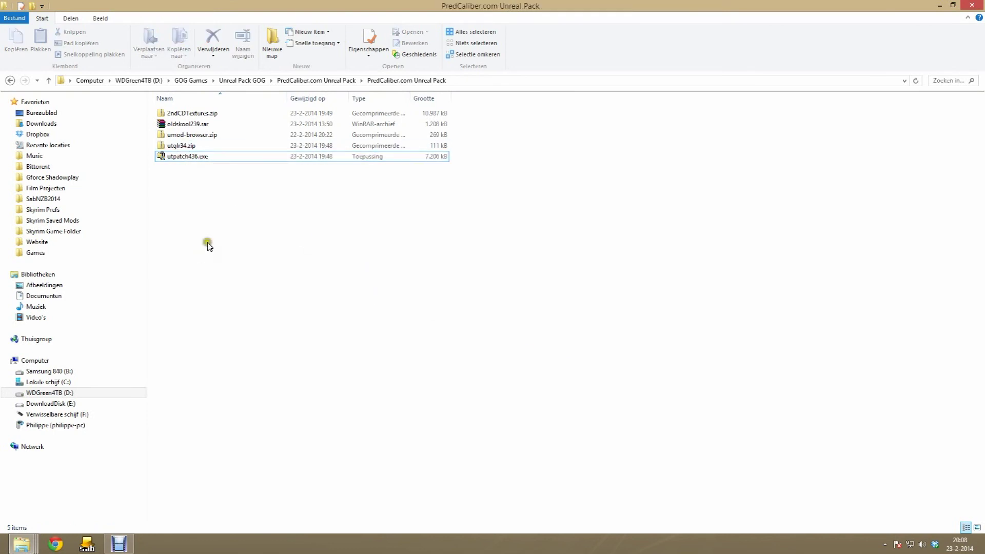
- Extract utglr34.zip directly into the current folder
right_click(182, 146)
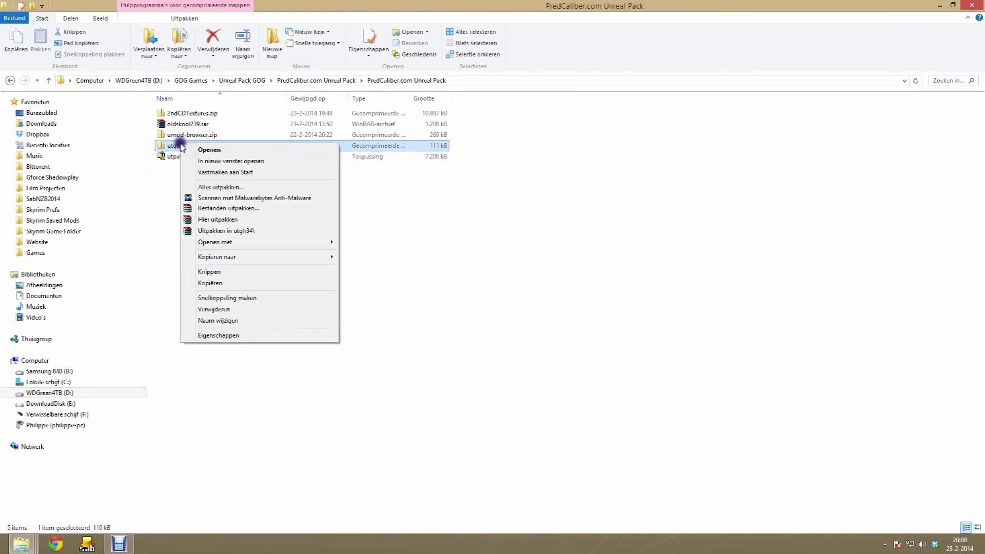
click(245, 222)
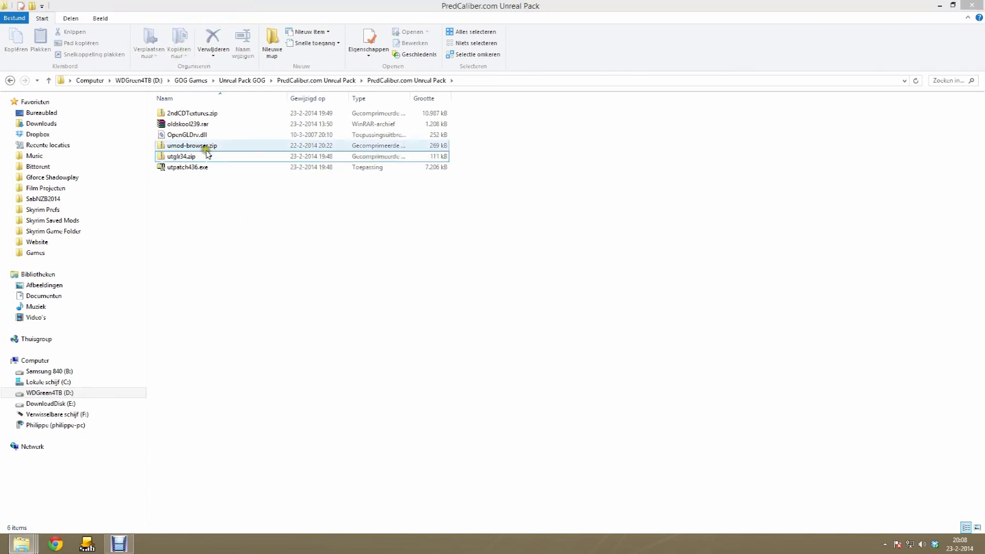
- Move OpenGLDrv.dll from the Unreal Pack folder into the System folder of Unreal Tournament GOTY, replacing the existing file
right_click(202, 135)
click(254, 229)
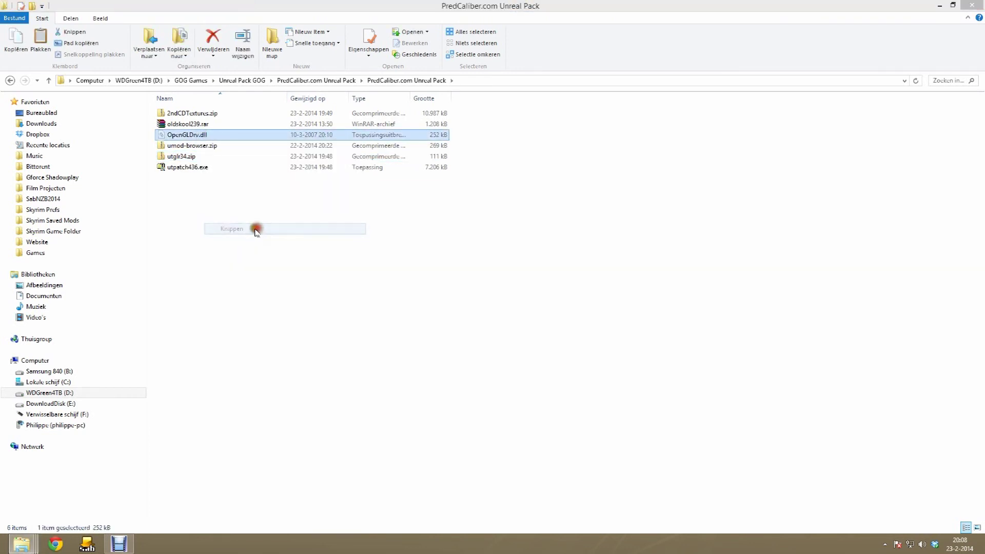
click(66, 253)
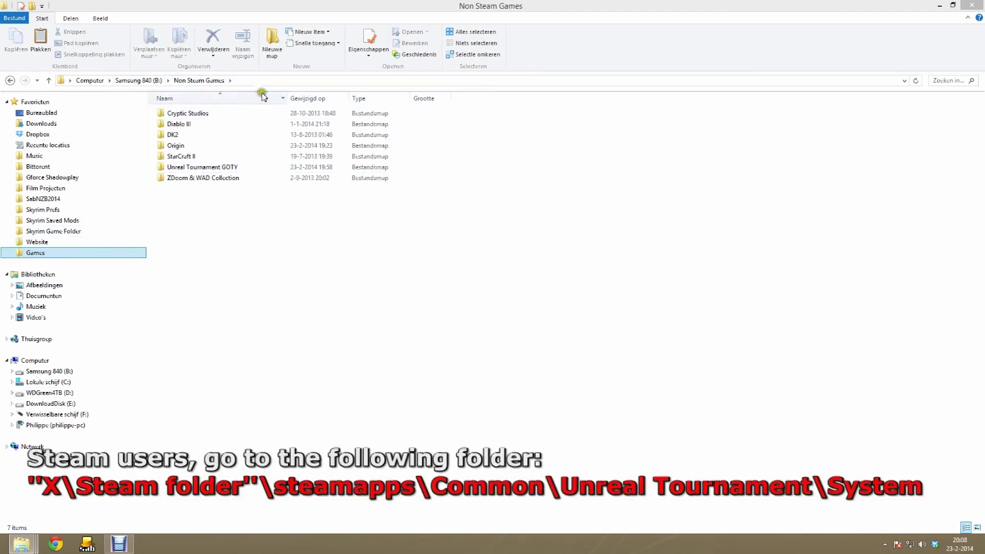
double_click(197, 170)
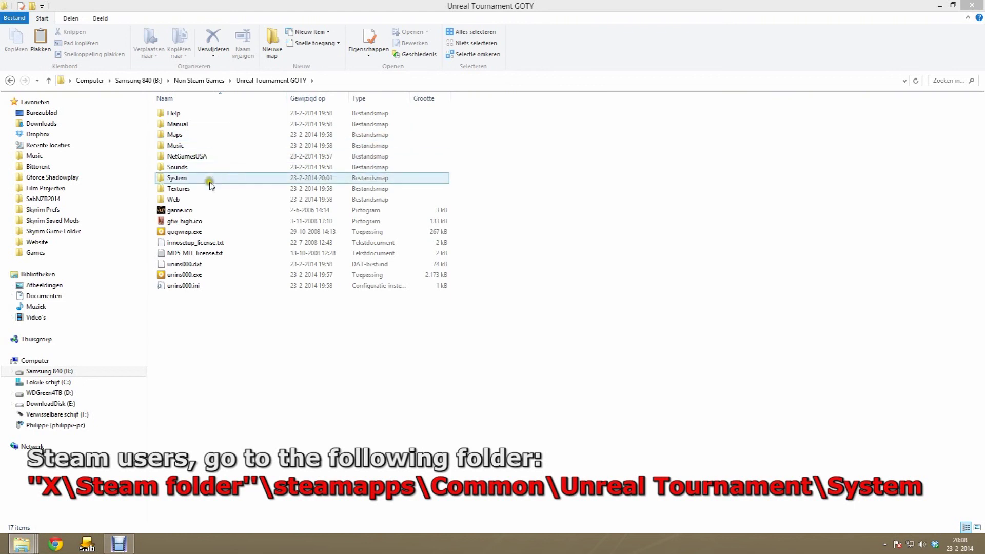
double_click(211, 181)
right_click(484, 200)
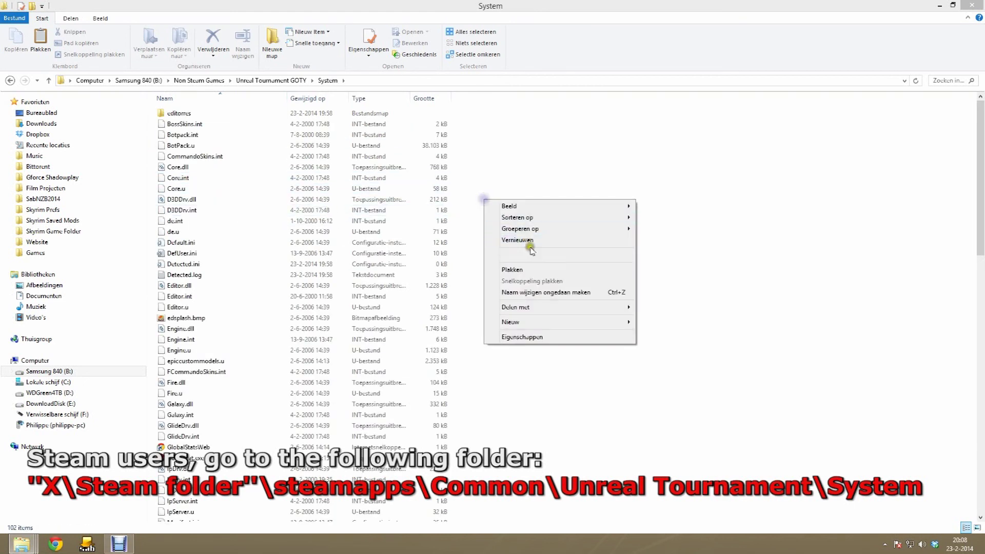
click(529, 272)
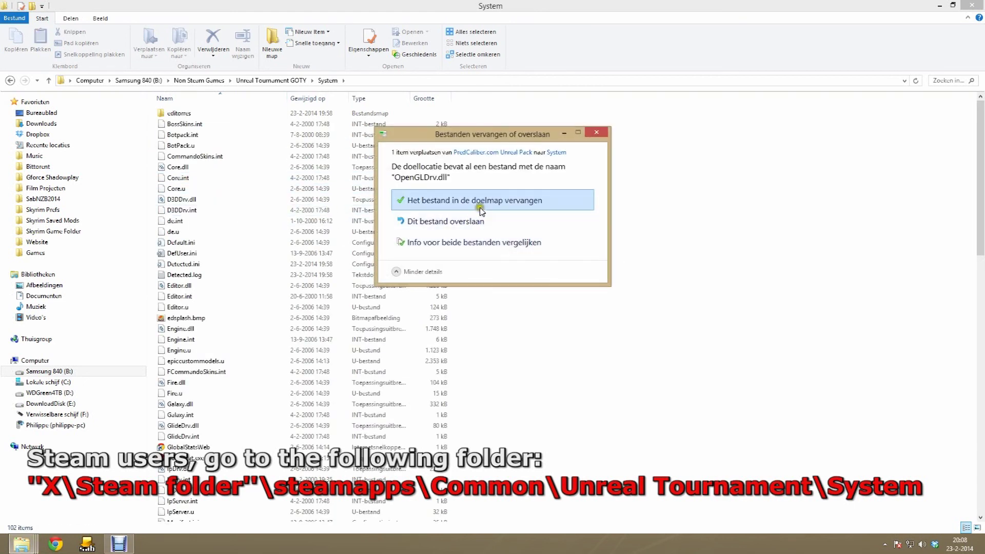
click(483, 201)
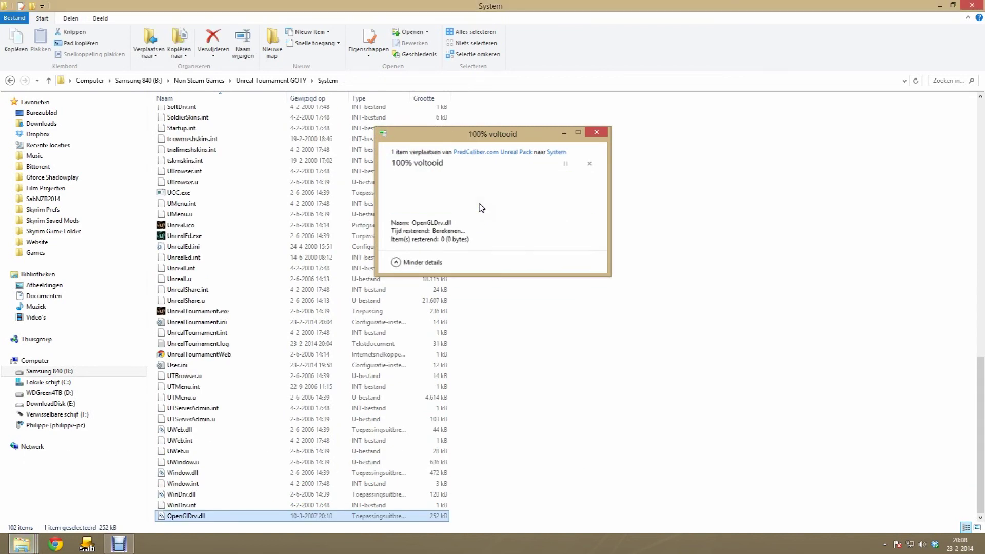
click(480, 206)
- Return to the Unreal Pack folder, extract 2ndCDTextures.zip into its own folder and open that folder
key(alt+Left)
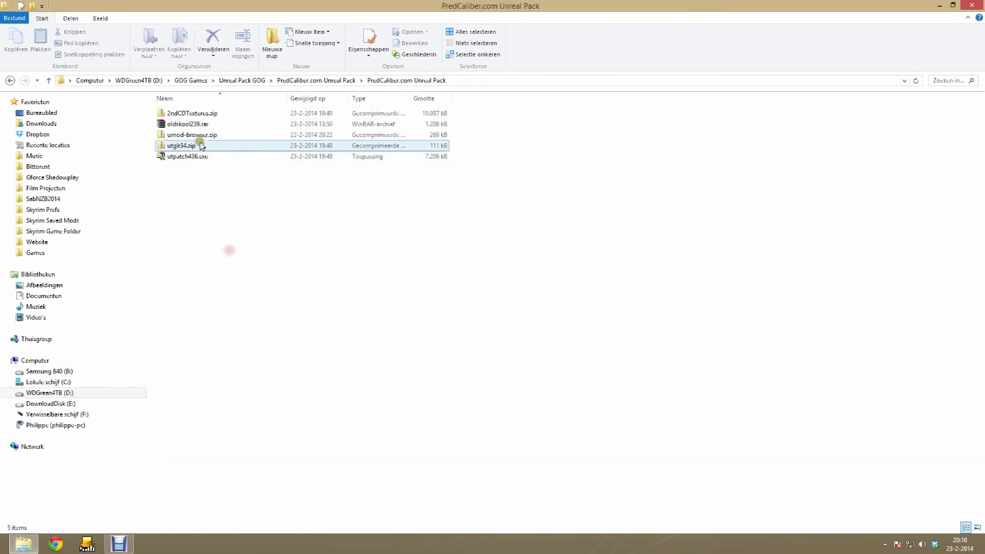
right_click(214, 113)
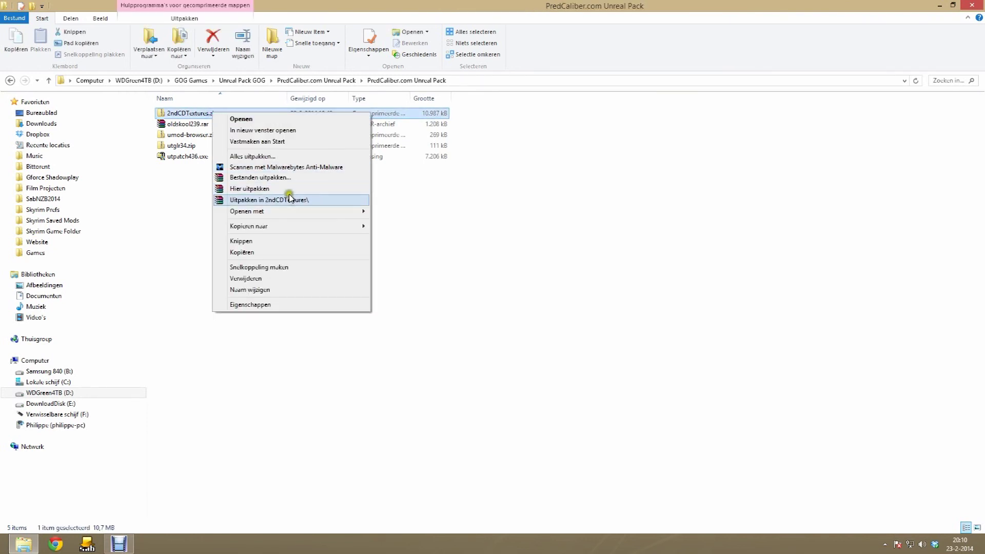
click(290, 201)
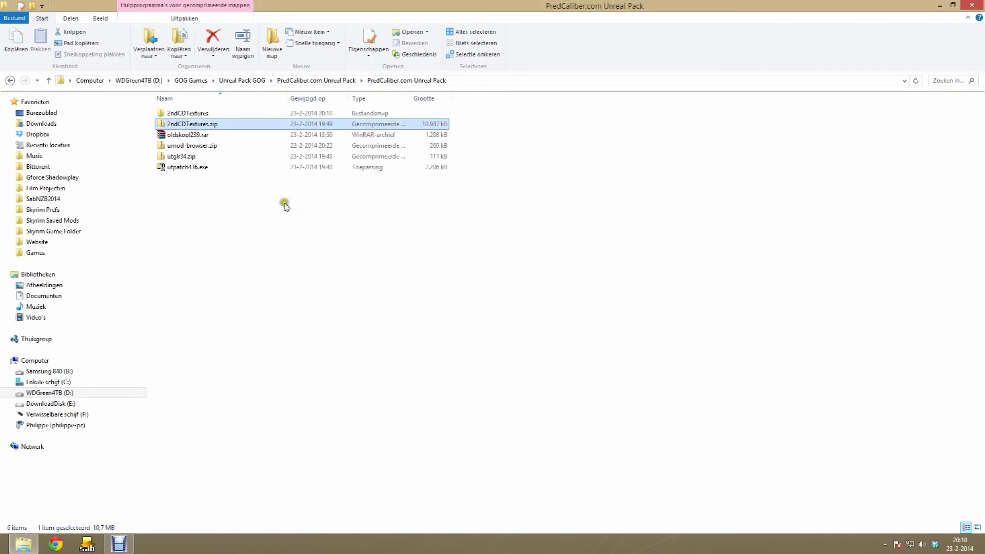
double_click(211, 114)
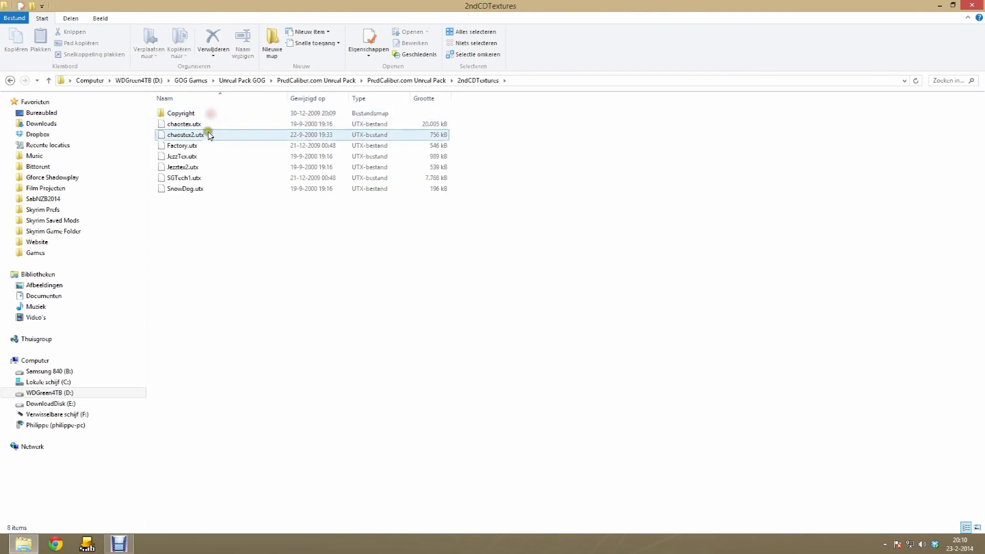
- Copy all the .utx files from 2ndCDTextures into the Textures folder of Unreal Tournament GOTY
drag(237, 233, 193, 129)
right_click(193, 128)
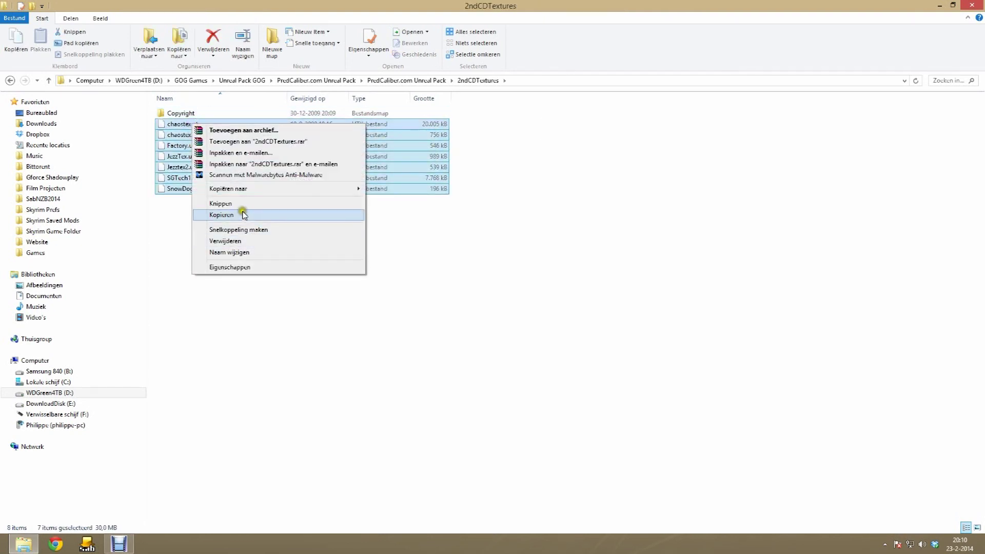
click(243, 214)
click(37, 254)
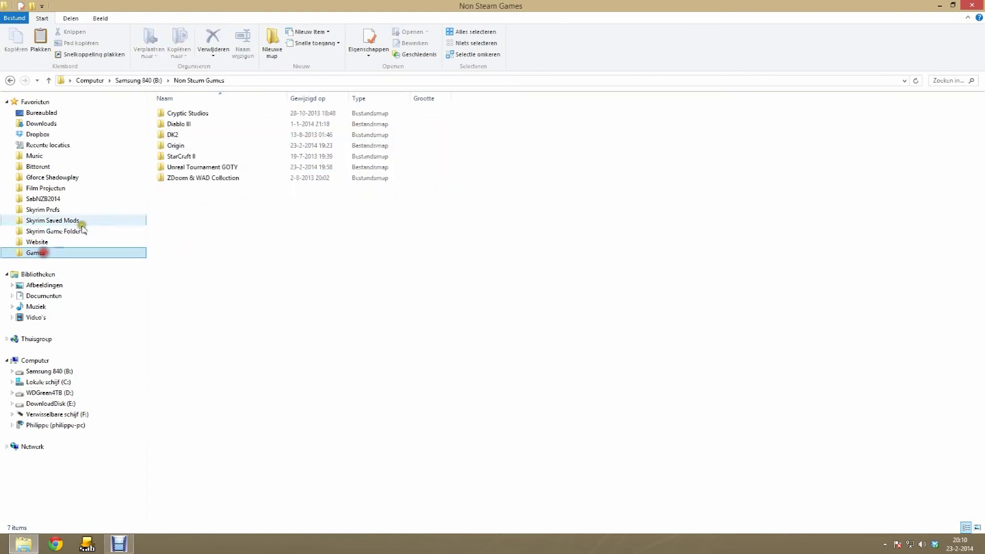
double_click(169, 171)
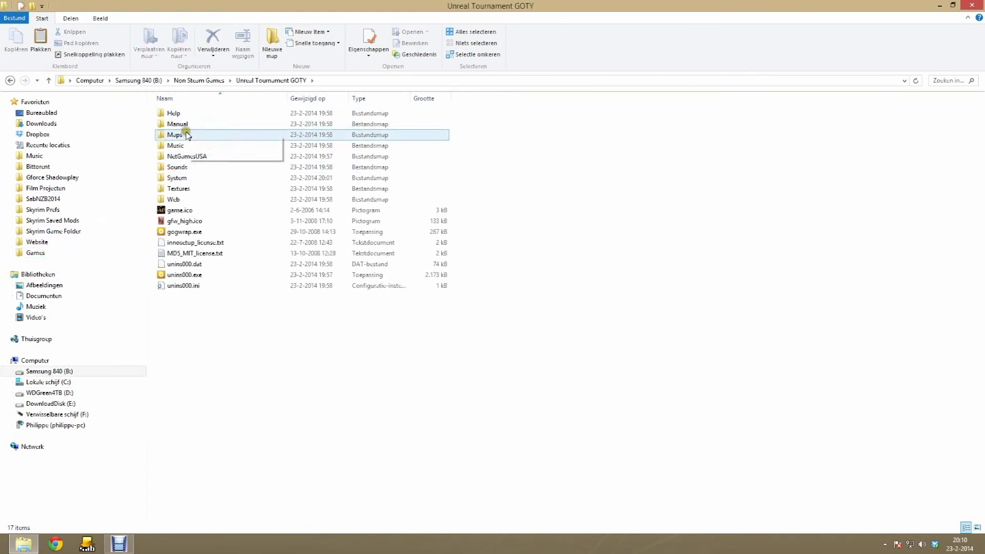
double_click(178, 189)
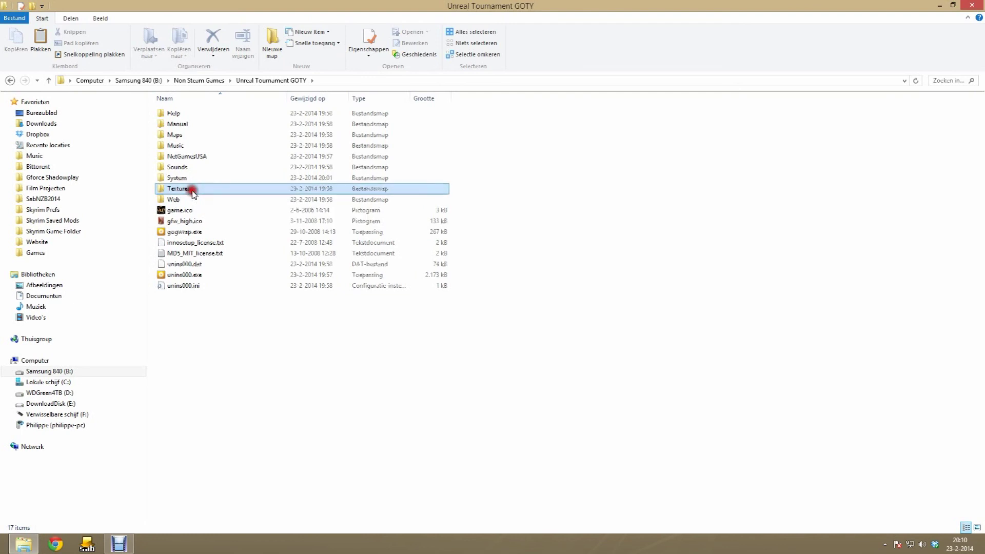
right_click(536, 235)
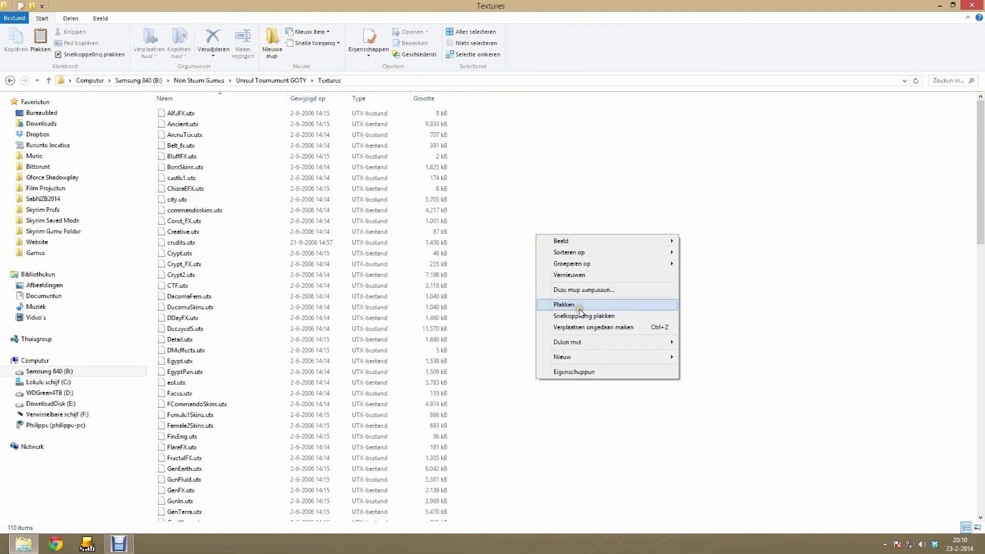
click(580, 305)
click(545, 282)
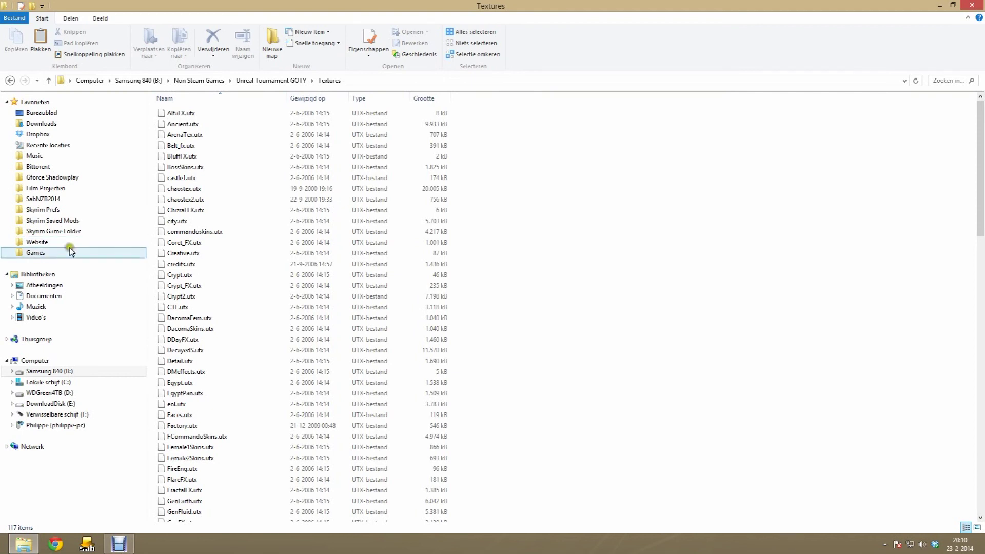
- Go back to the inner PredCaliber.com Unreal Pack folder under GOG Games\Unreal Pack GOG on drive D
click(51, 394)
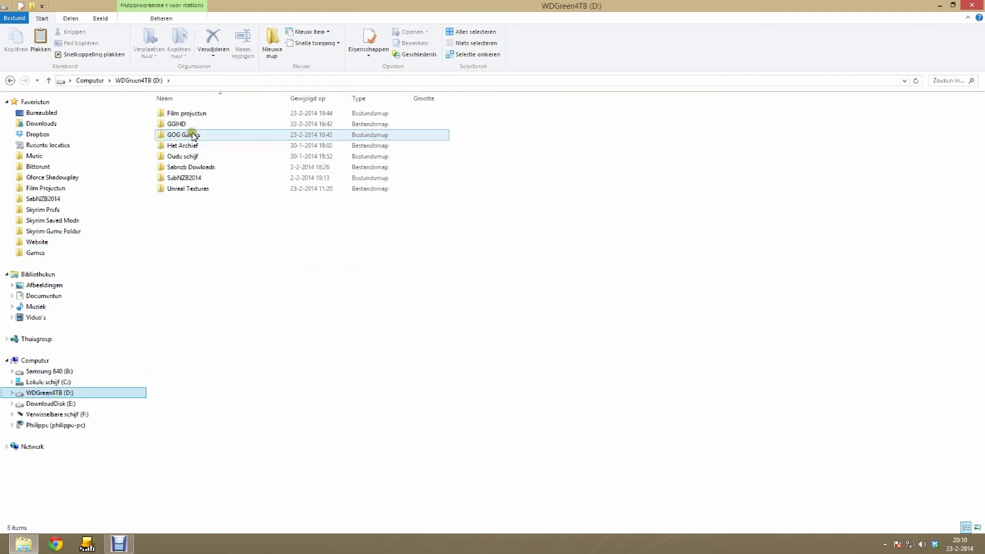
double_click(194, 135)
double_click(194, 145)
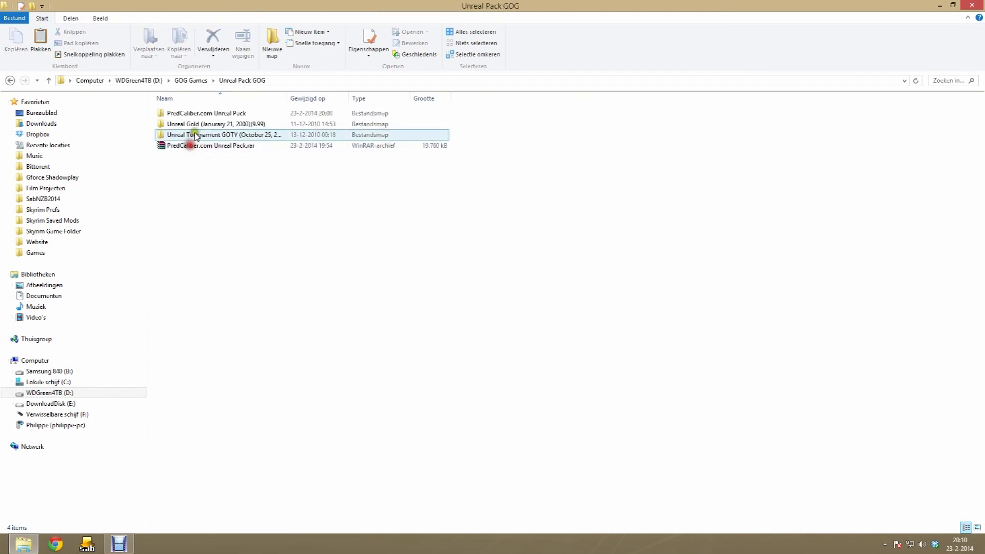
double_click(225, 115)
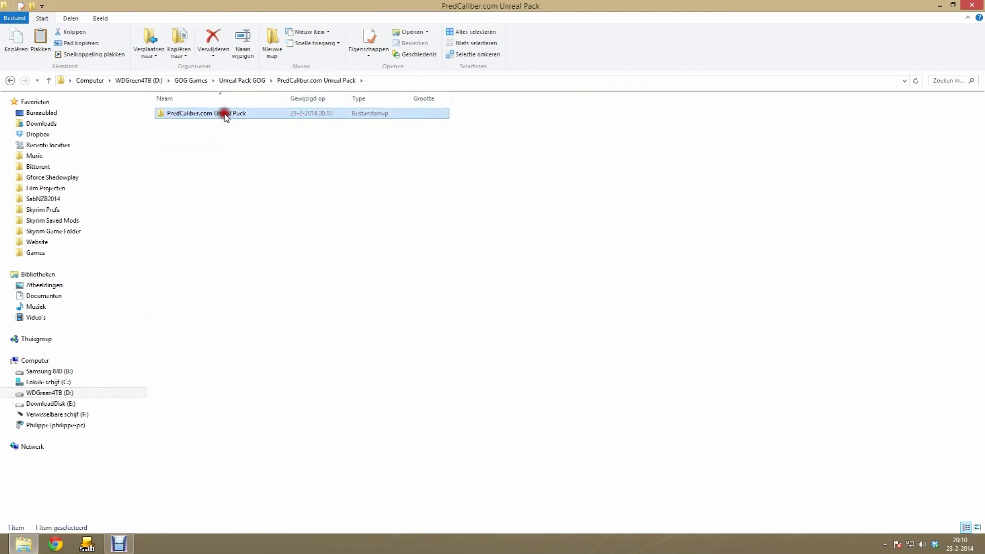
double_click(225, 114)
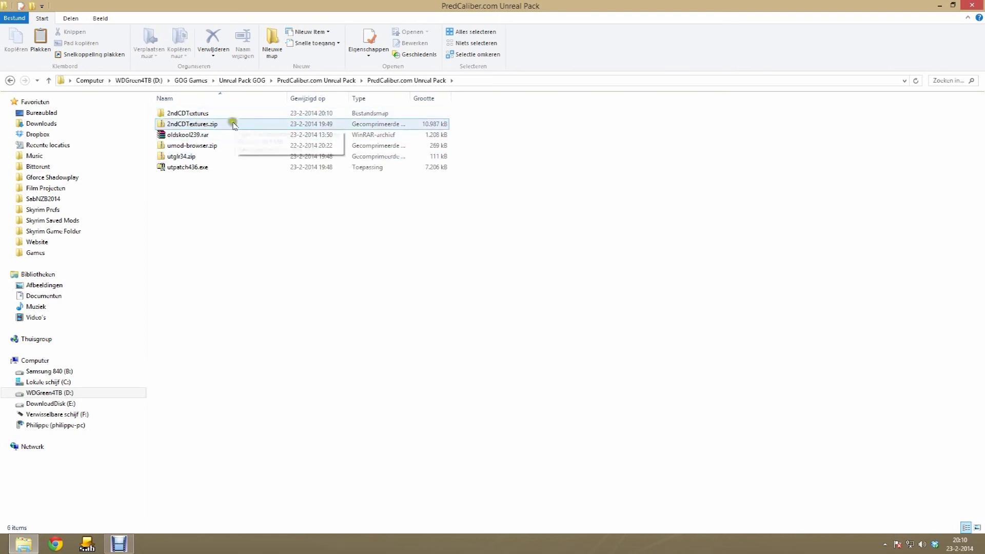
- Extract umod-browser.zip and oldskool239.rar each into its own folder
right_click(215, 149)
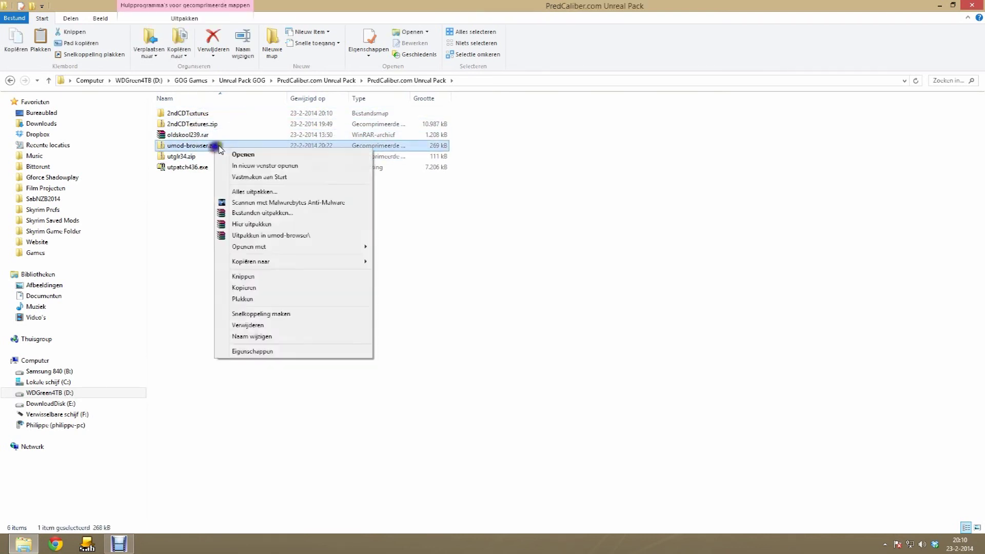
click(270, 236)
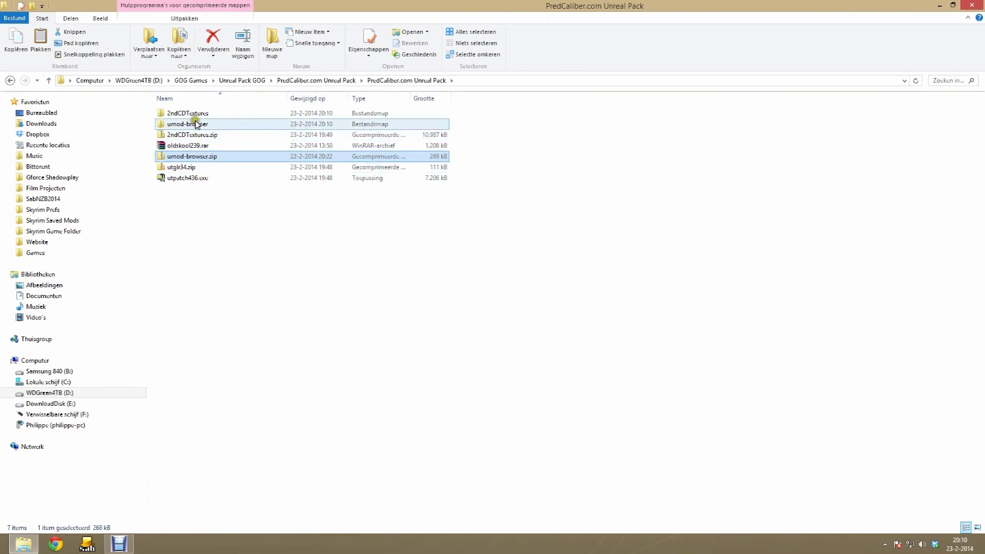
click(199, 124)
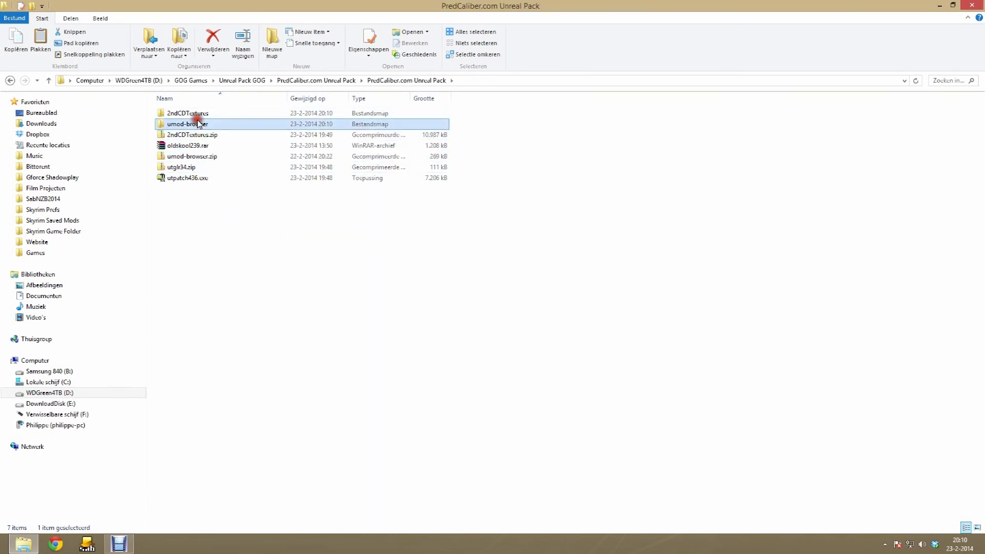
right_click(201, 148)
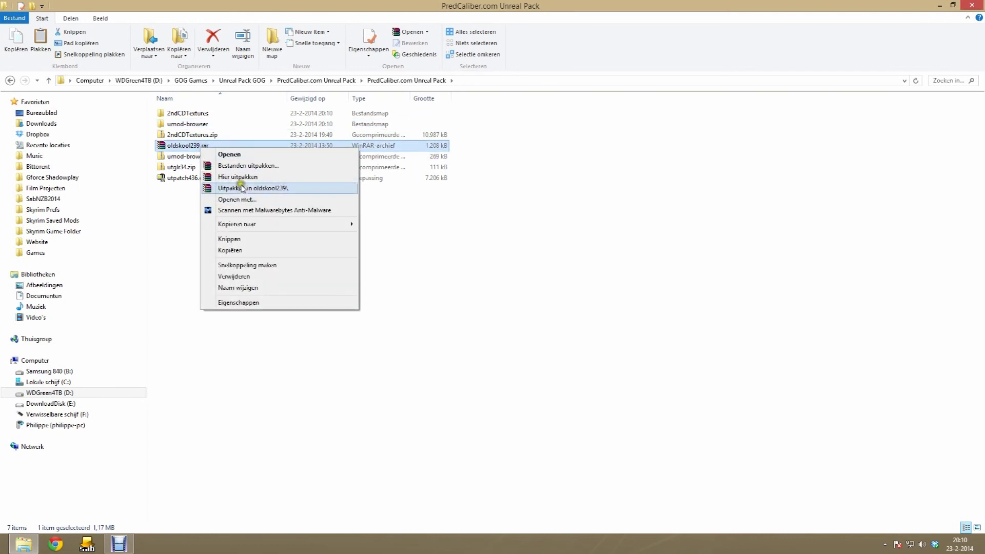
click(241, 188)
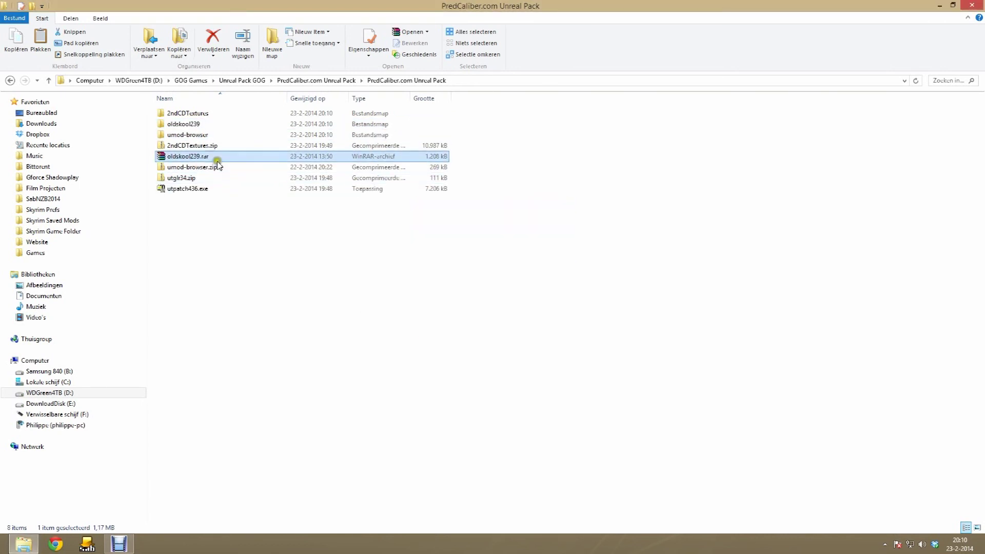
- Try to open oldskool239.umod directly from the oldskool239 folder and cancel the Unreal Tournament Recovery Mode dialog
double_click(202, 126)
click(205, 120)
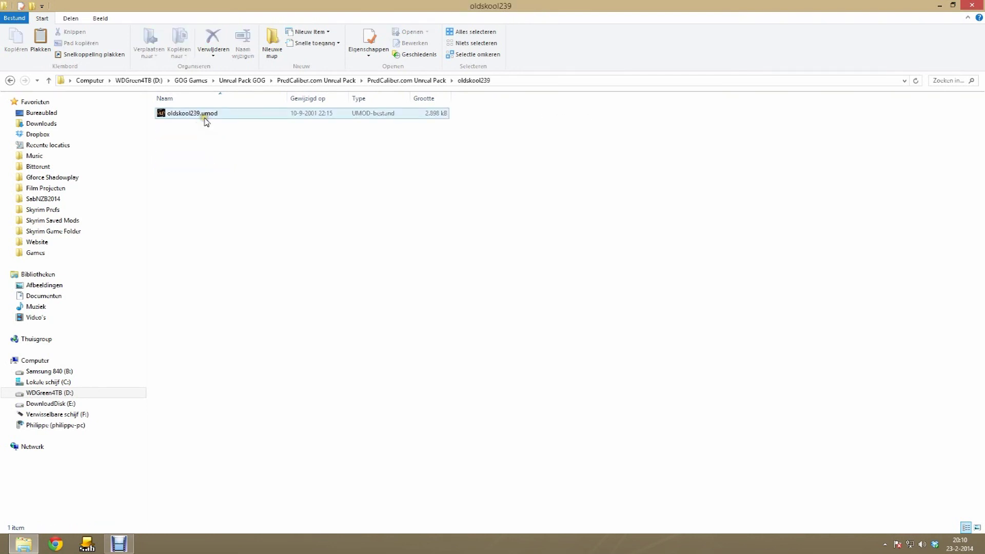
double_click(207, 121)
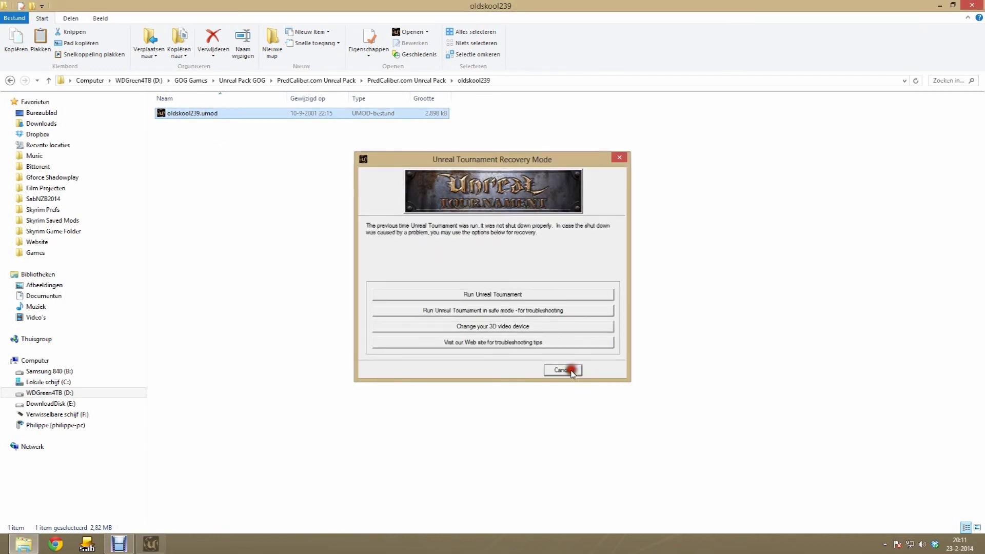
click(563, 370)
click(346, 133)
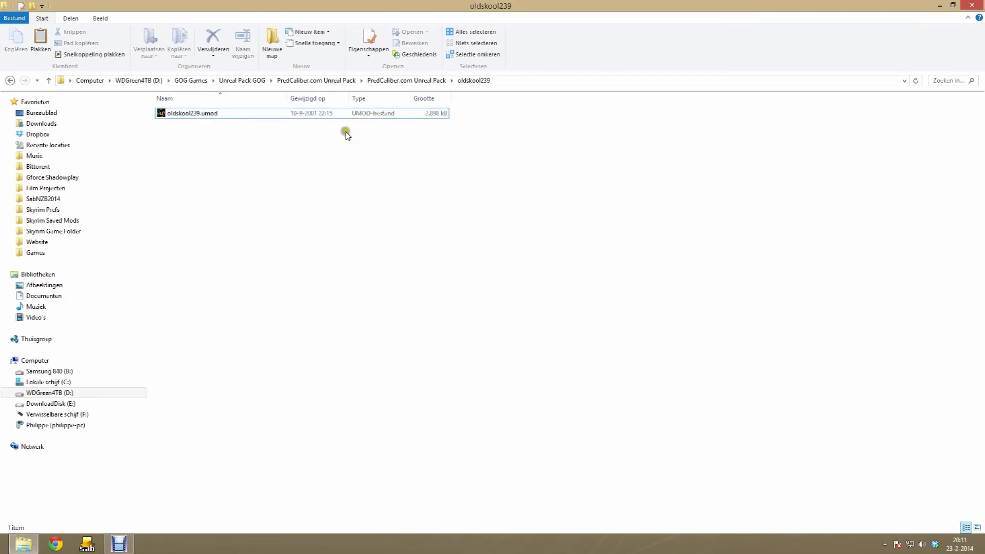
- Launch umodbr.exe from the umod-browser folder and move the Umod Browser window away from the screen corner
key(BackSpace)
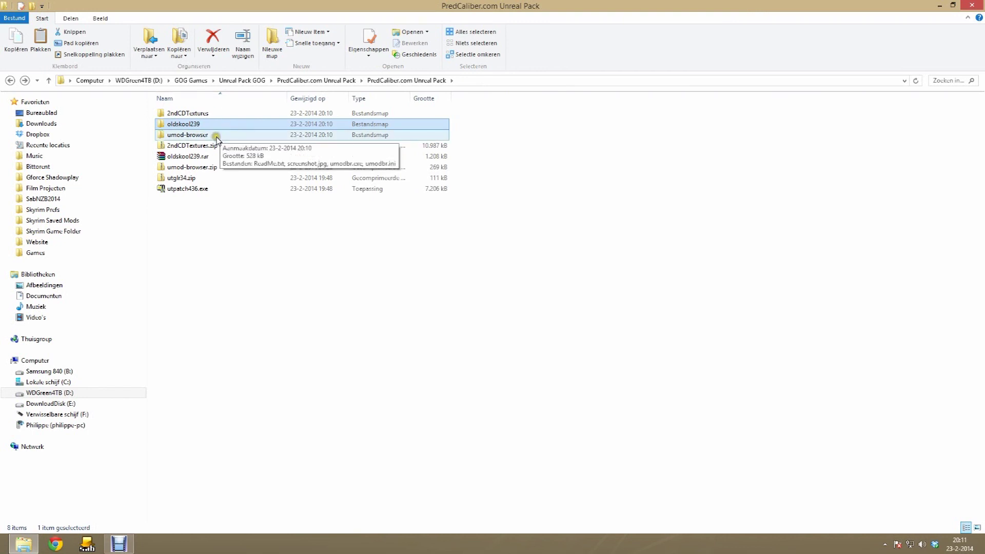
shift+click(189, 135)
double_click(189, 135)
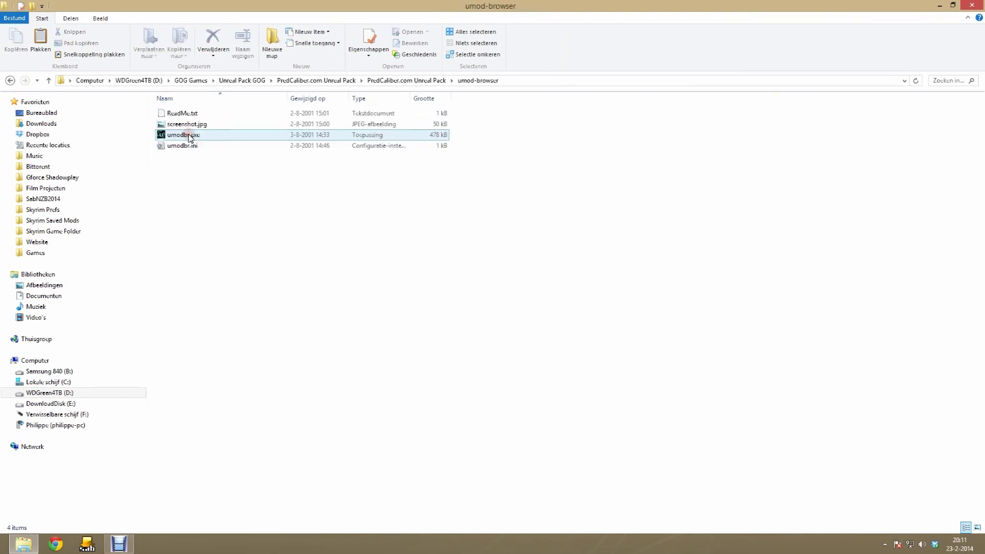
double_click(186, 135)
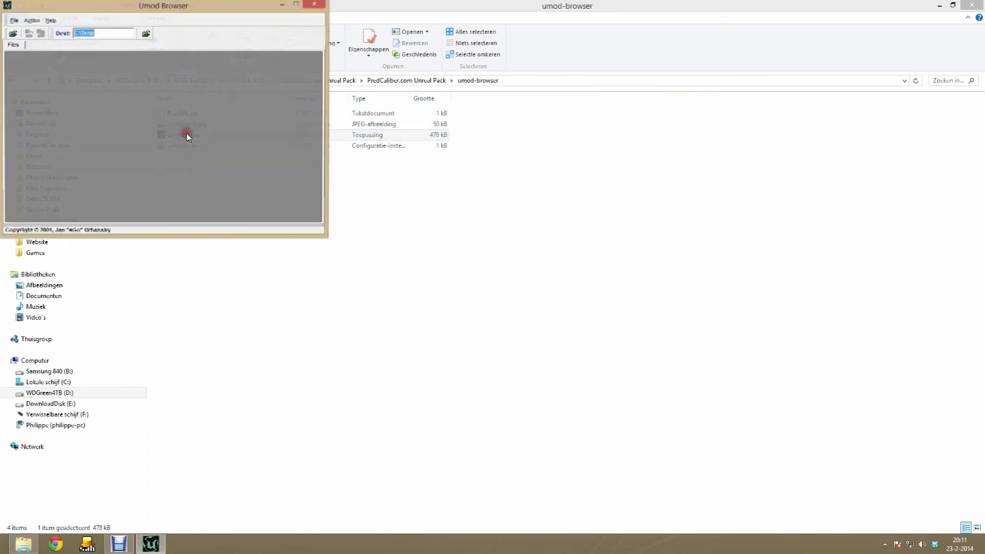
drag(129, 14, 269, 134)
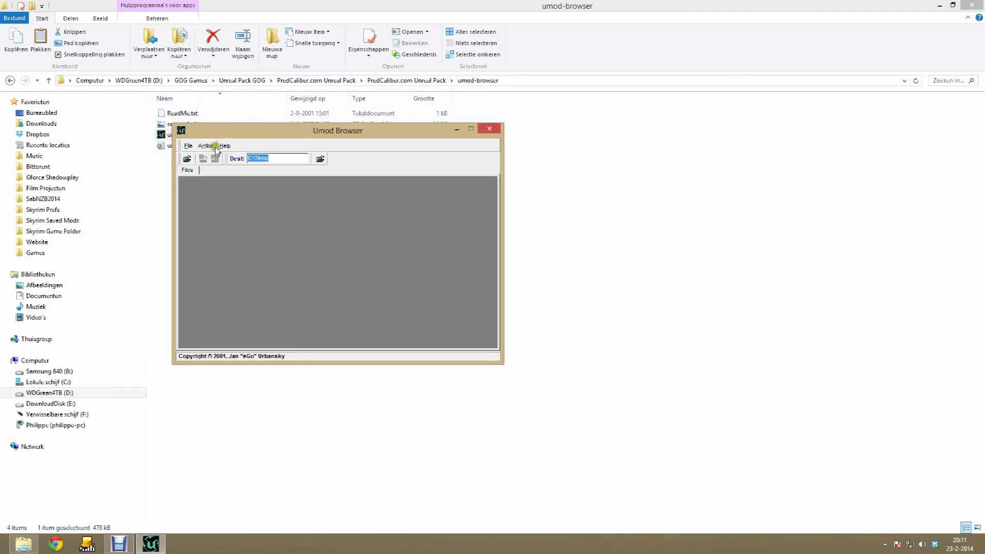
- Load oldskool239.umod into Umod Browser from the oldskool239 folder inside the inner PredCaliber.com Unreal Pack folder on drive D
click(187, 158)
click(505, 161)
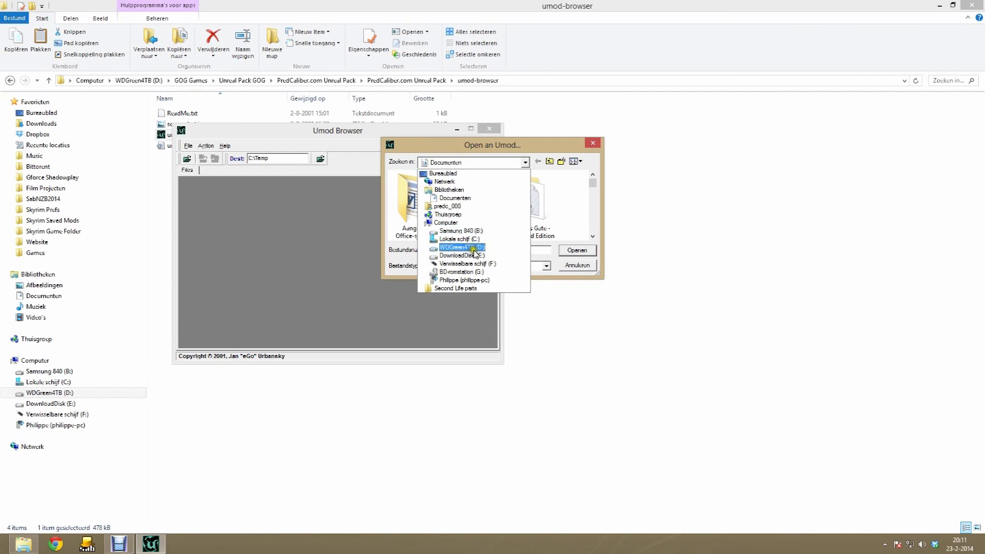
click(479, 250)
double_click(435, 198)
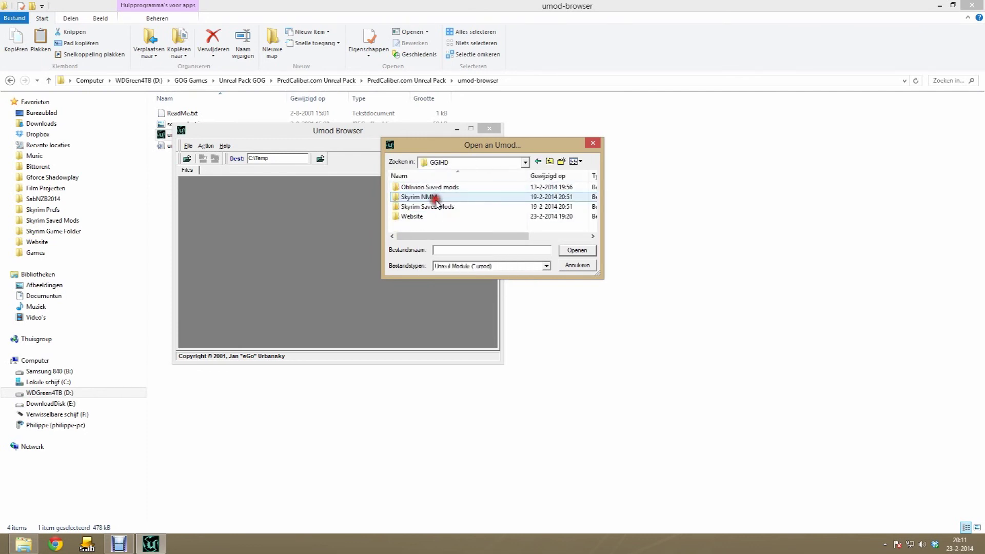
click(461, 163)
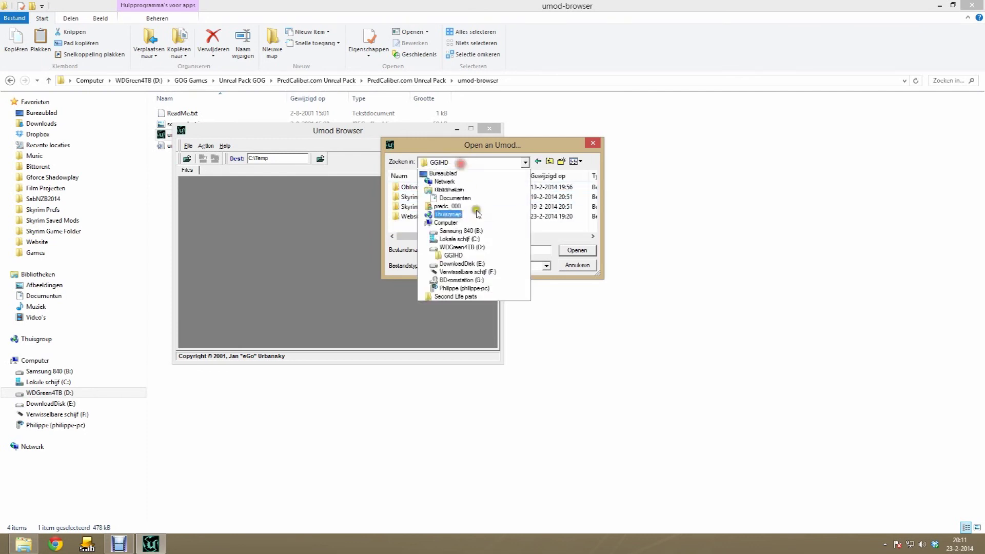
click(468, 248)
double_click(421, 210)
double_click(422, 215)
double_click(444, 188)
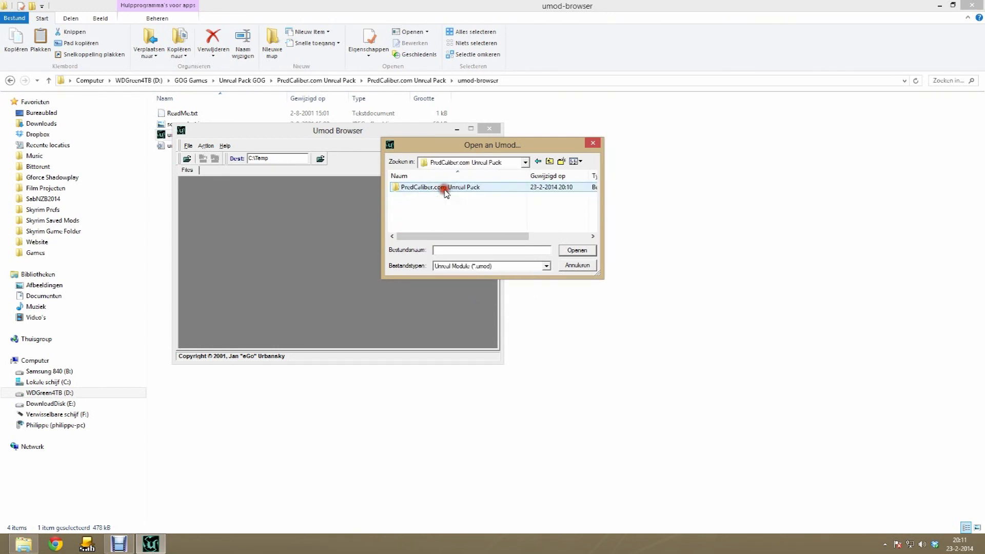
double_click(444, 187)
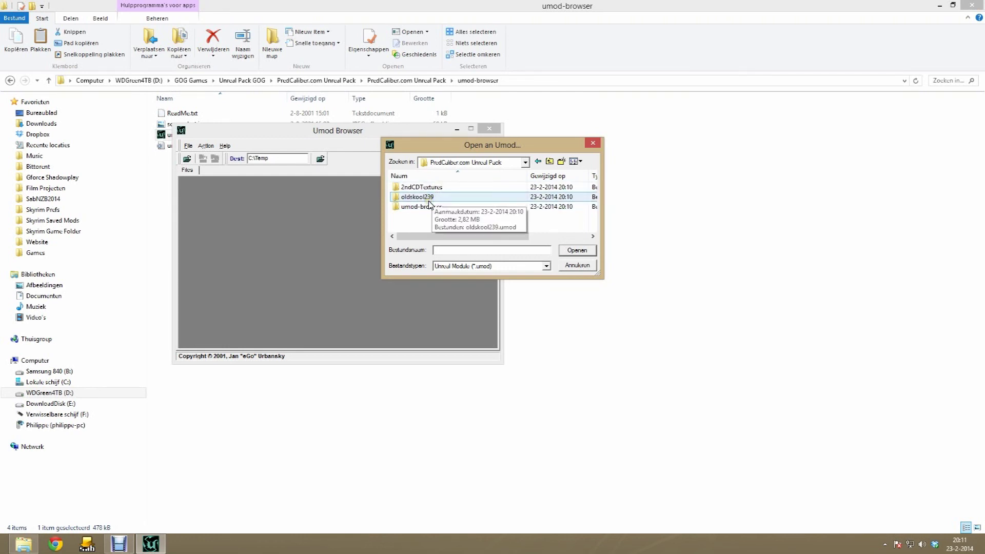
double_click(428, 201)
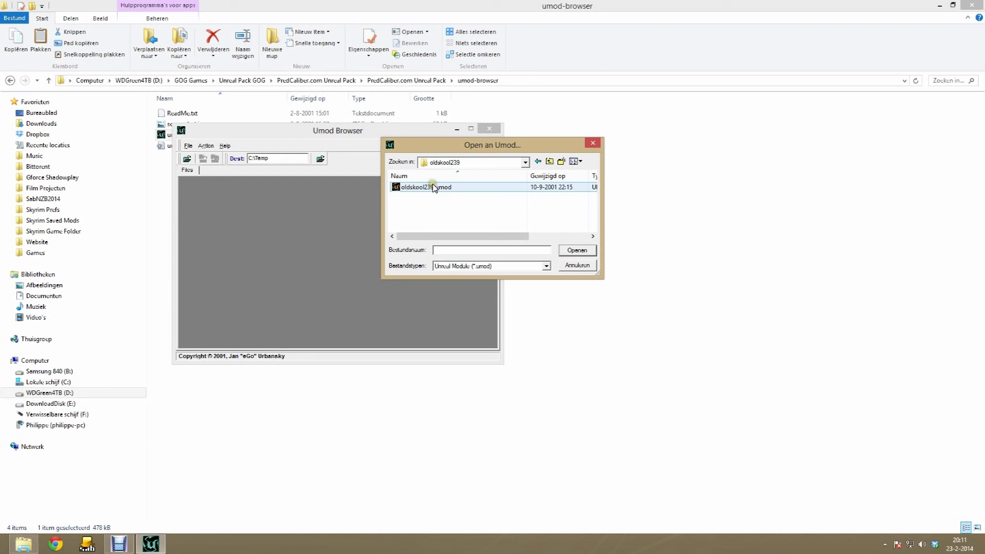
double_click(432, 187)
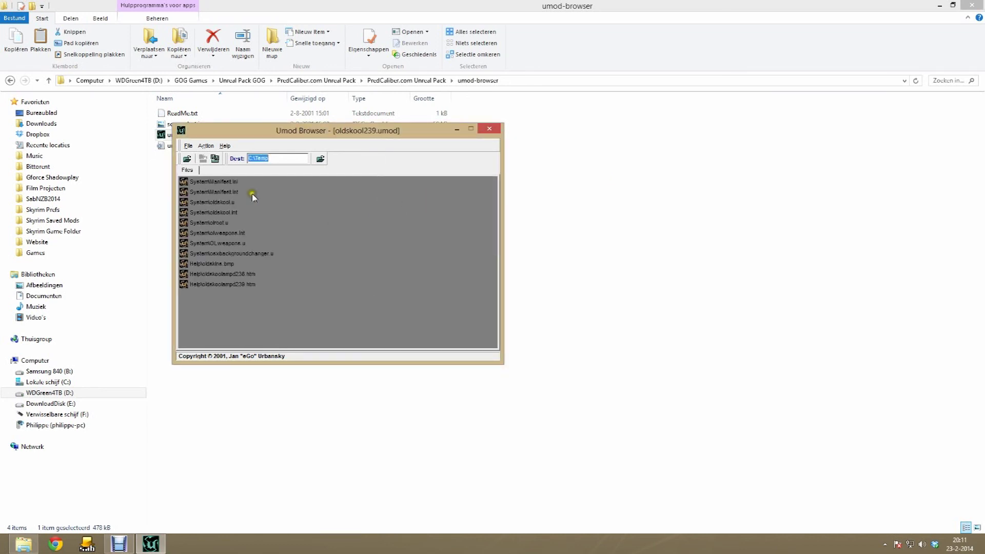
- Extract all files of the loaded umod to the C:\Temp destination
click(222, 285)
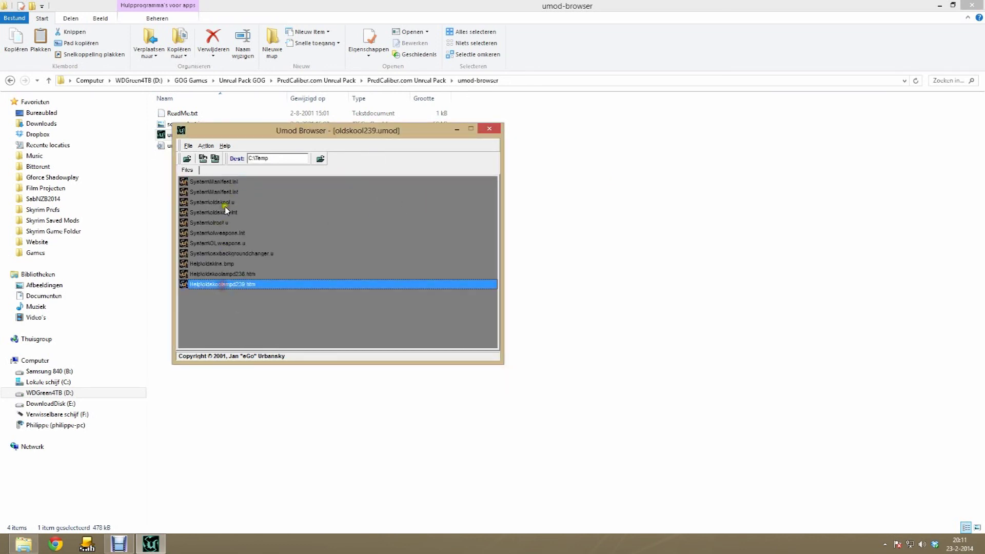
click(235, 184)
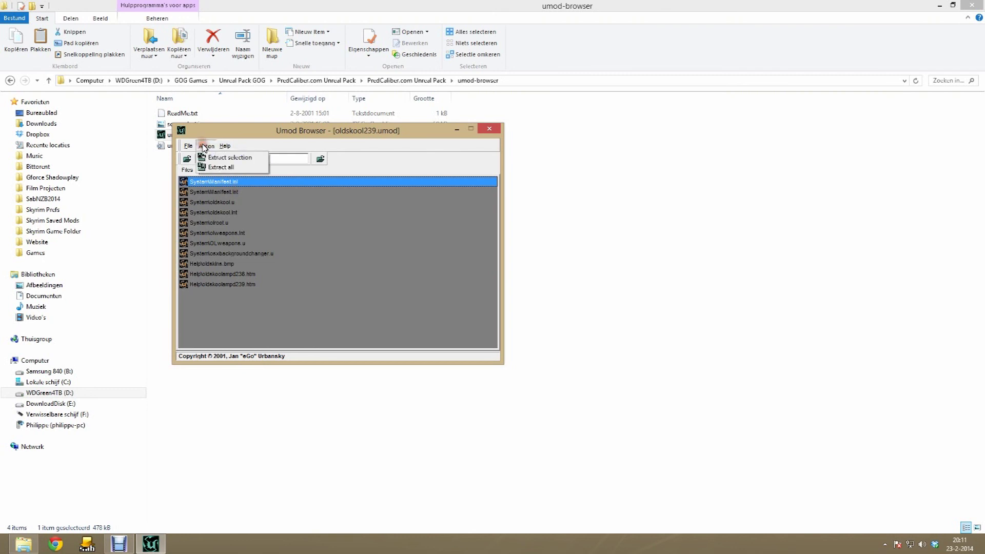
click(220, 168)
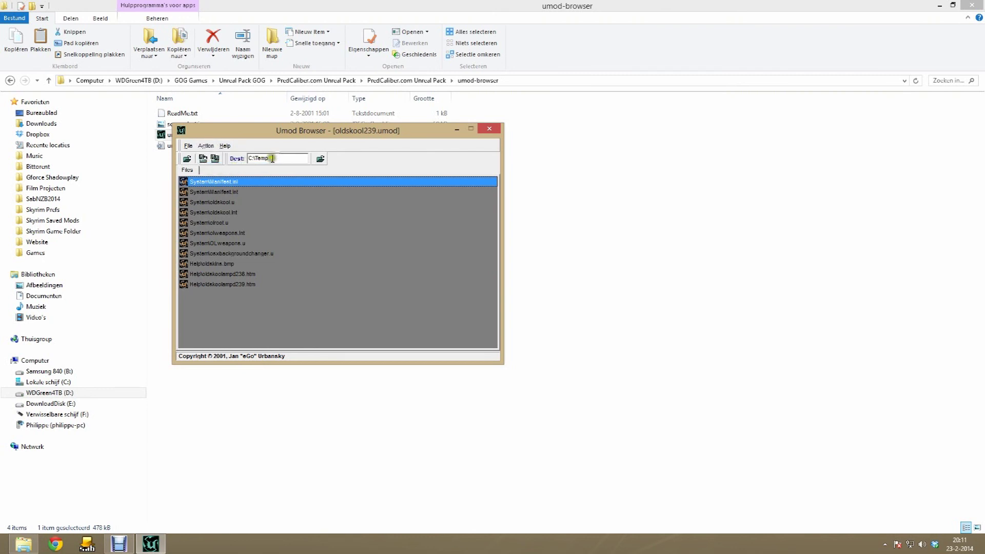
- Switch to File Explorer and copy all the extracted files in C:\Temp\System
click(50, 521)
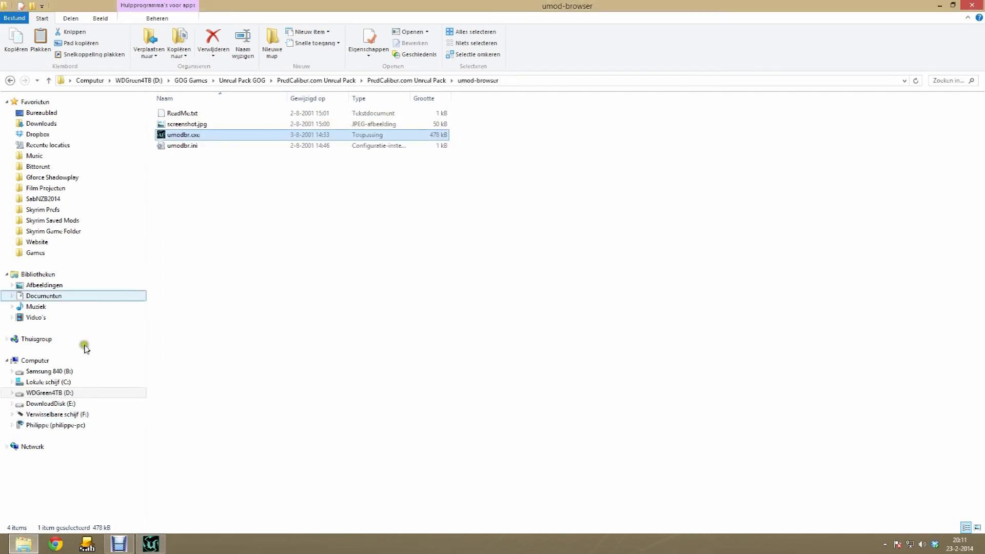
click(59, 381)
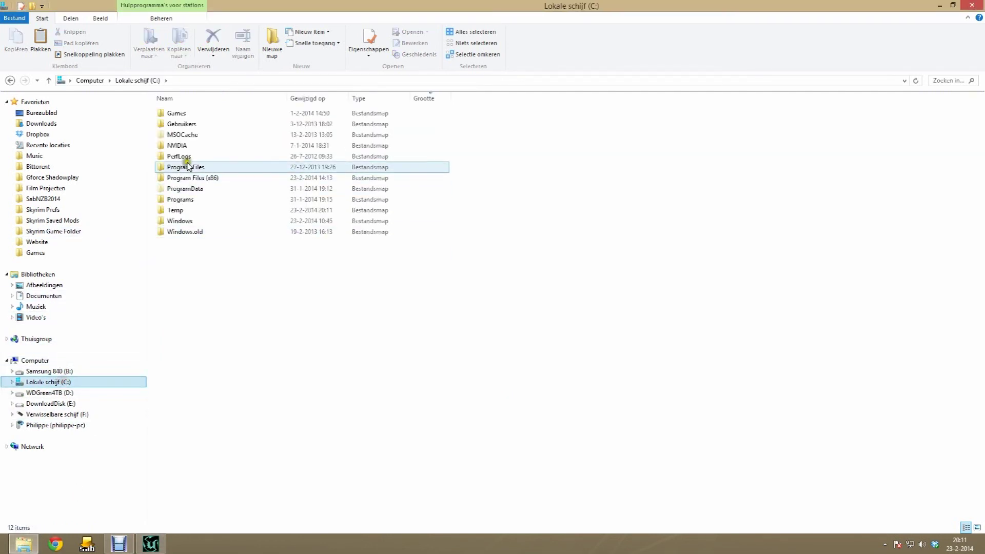
double_click(186, 216)
click(188, 115)
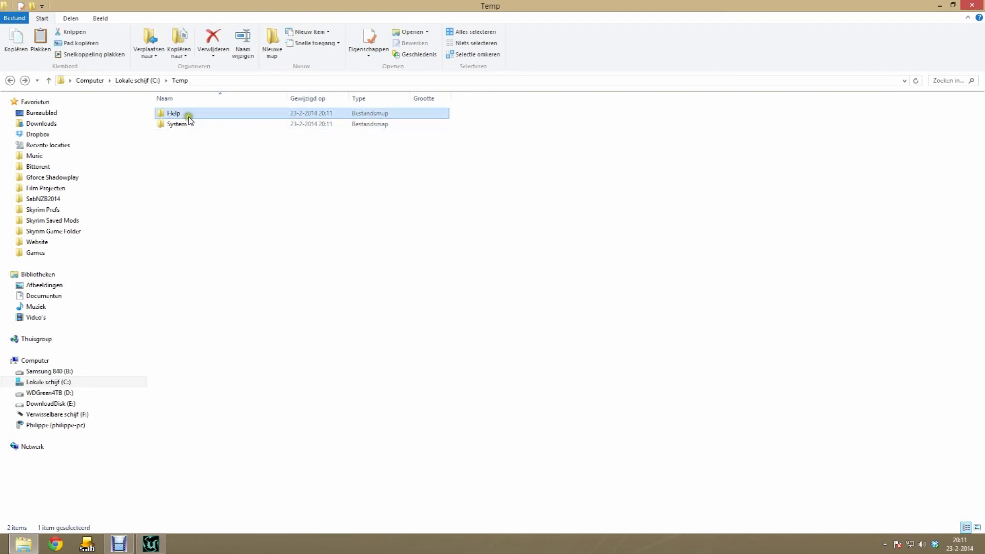
double_click(187, 124)
drag(242, 278, 190, 117)
right_click(190, 139)
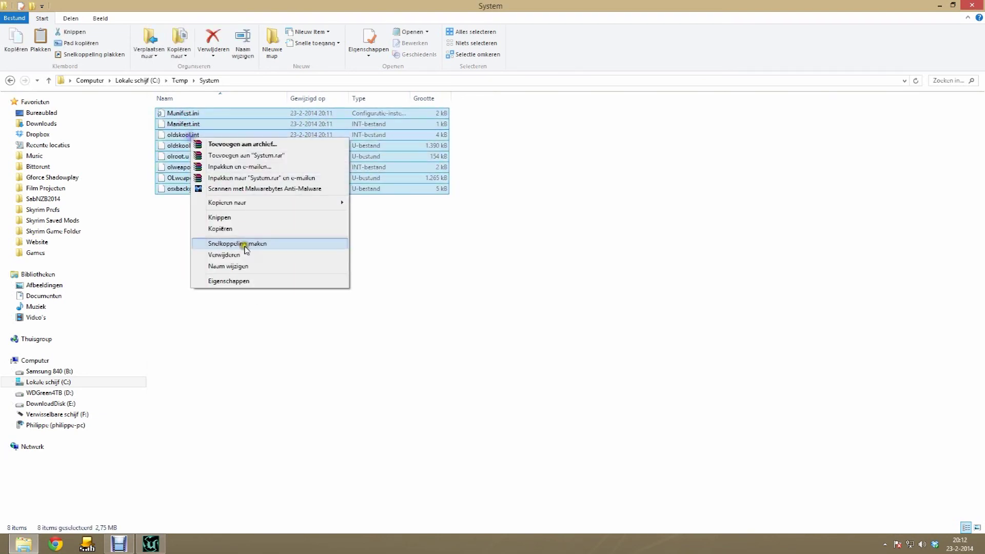
click(236, 229)
- Paste the copied files into the System folder of Unreal Tournament GOTY under Non Steam Games, replacing the existing files such as Manifest.ini
click(76, 254)
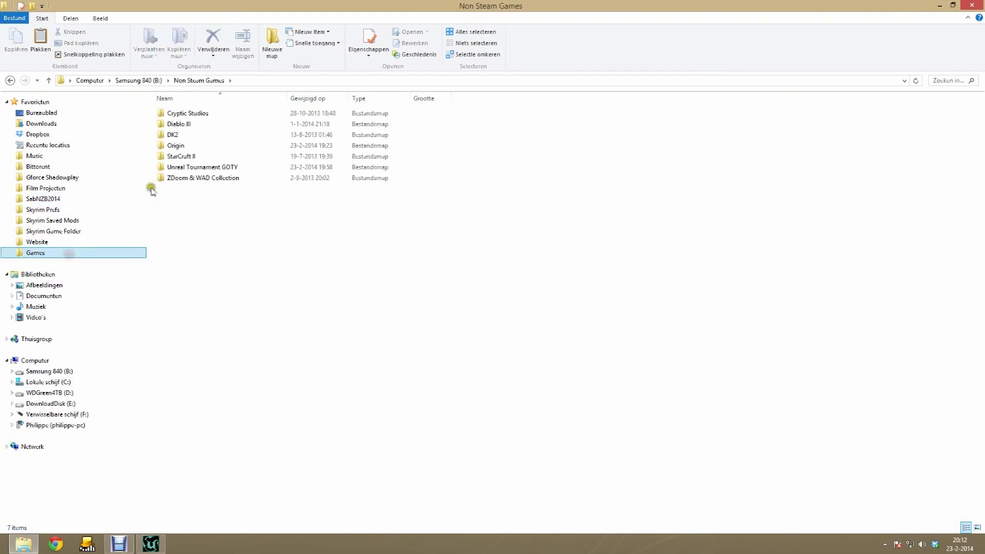
double_click(177, 166)
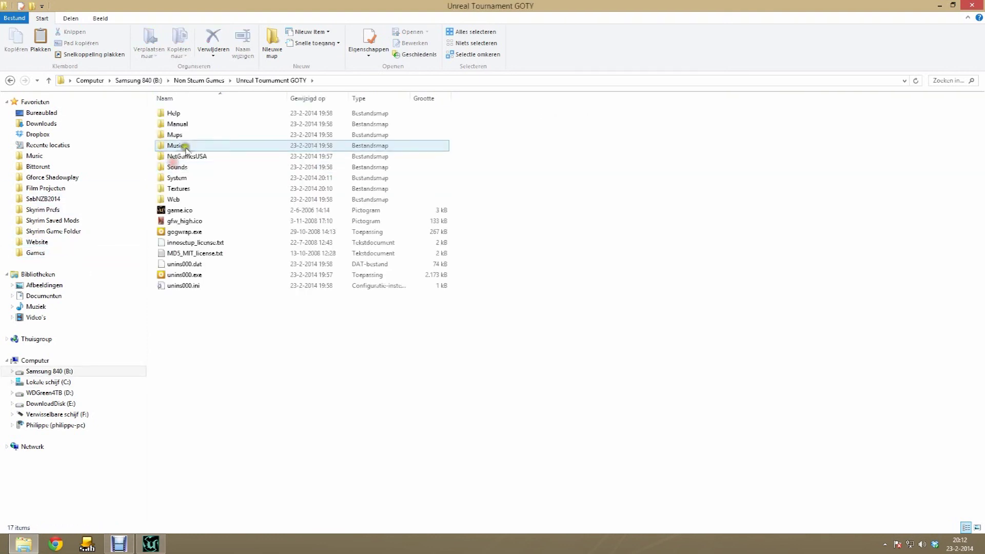
double_click(187, 178)
scroll(495, 218, down, 20)
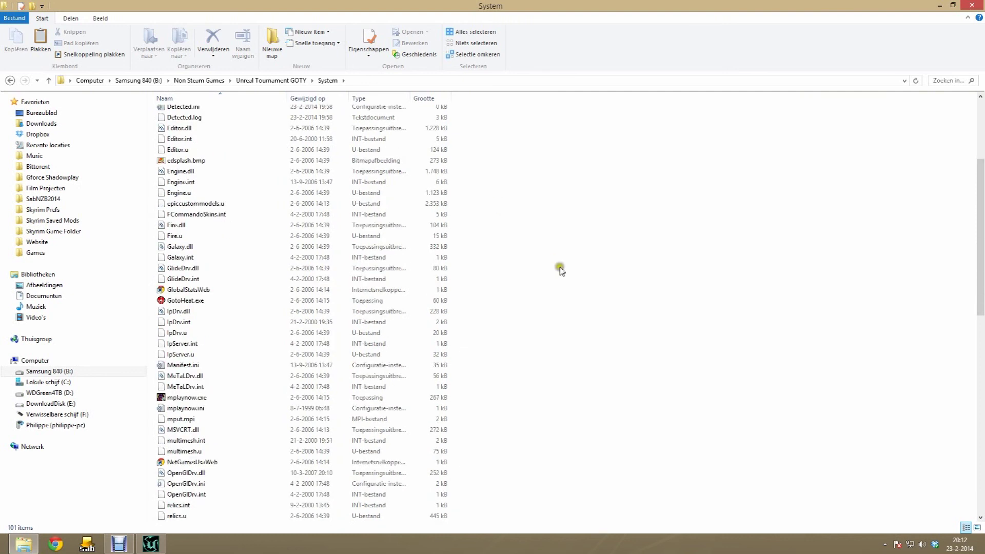
right_click(538, 227)
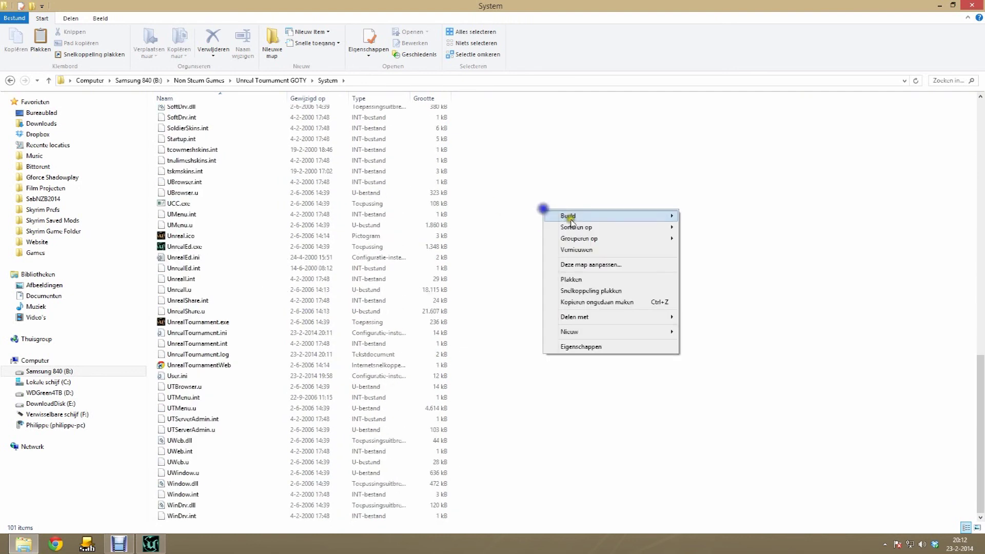
click(591, 278)
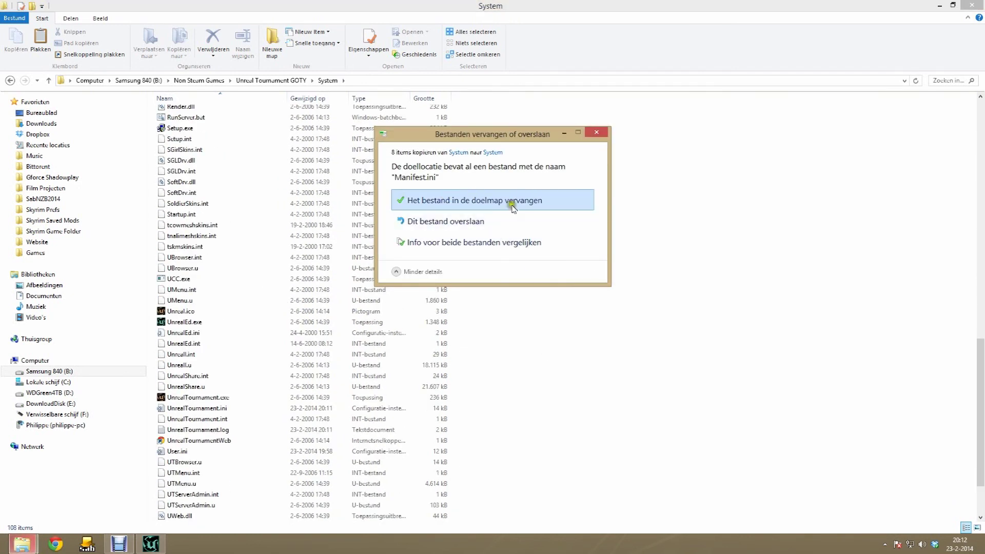
click(512, 207)
click(523, 208)
scroll(433, 193, up, 15)
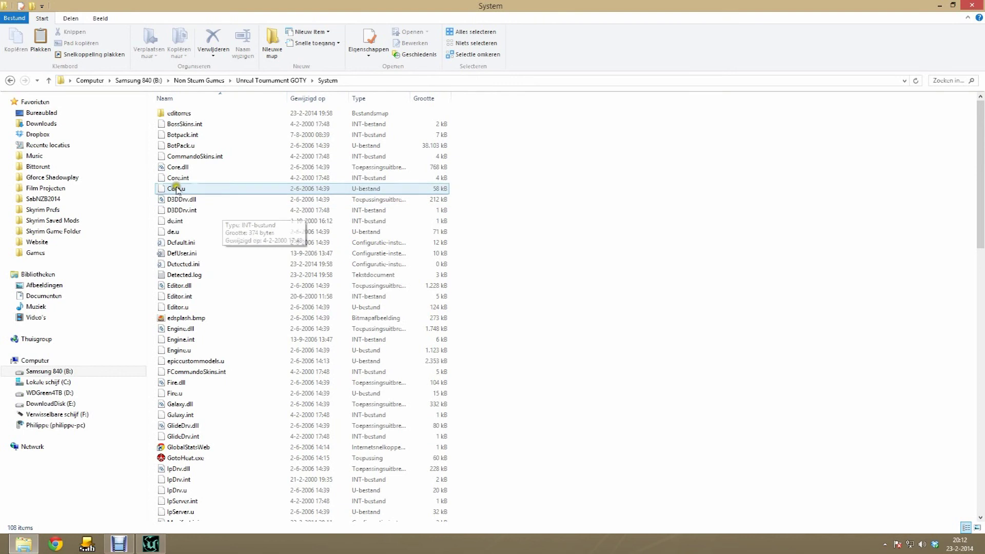
- Return to C:\Temp and copy all the files in its Help folder
key(BackSpace)
key(BackSpace)
key(BackSpace)
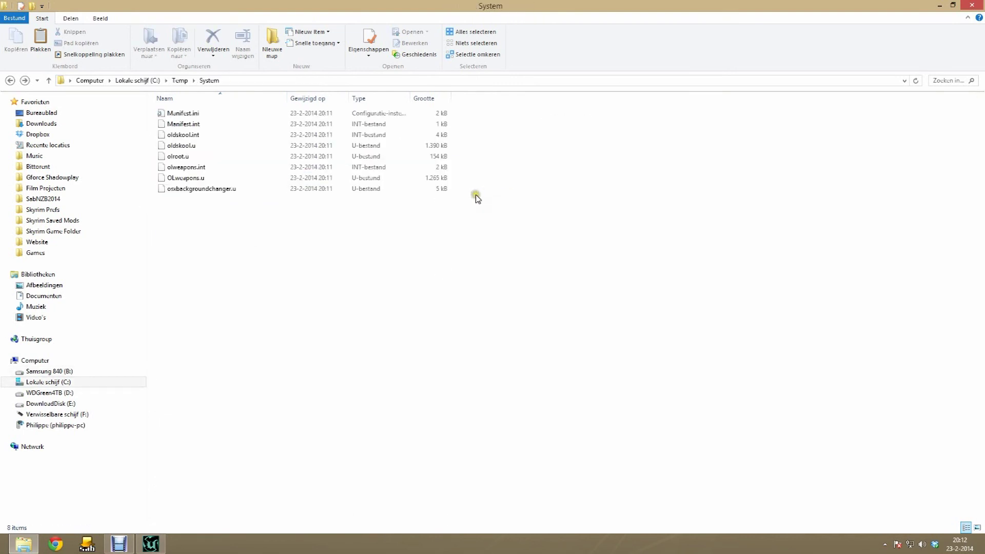
key(BackSpace)
double_click(191, 111)
drag(201, 132, 192, 113)
right_click(195, 113)
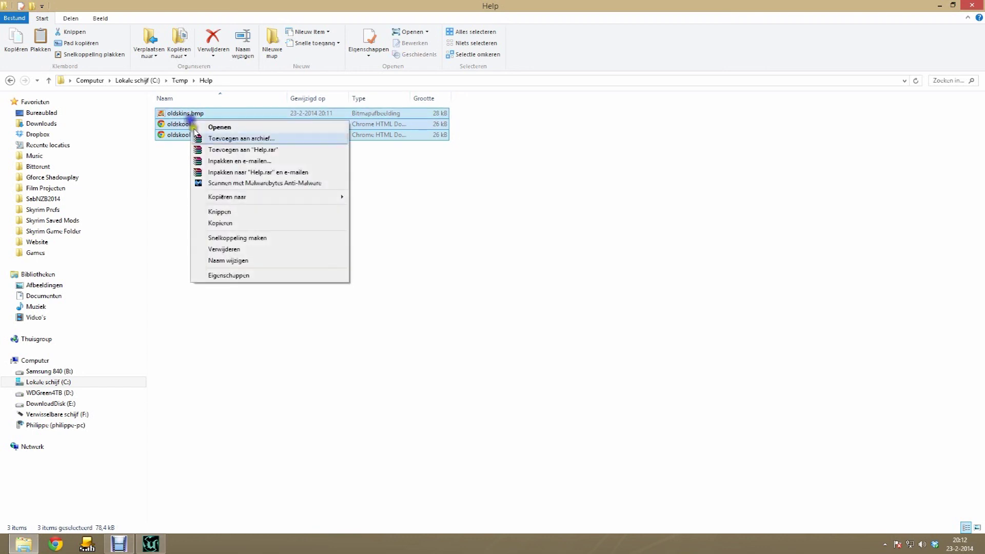
click(220, 223)
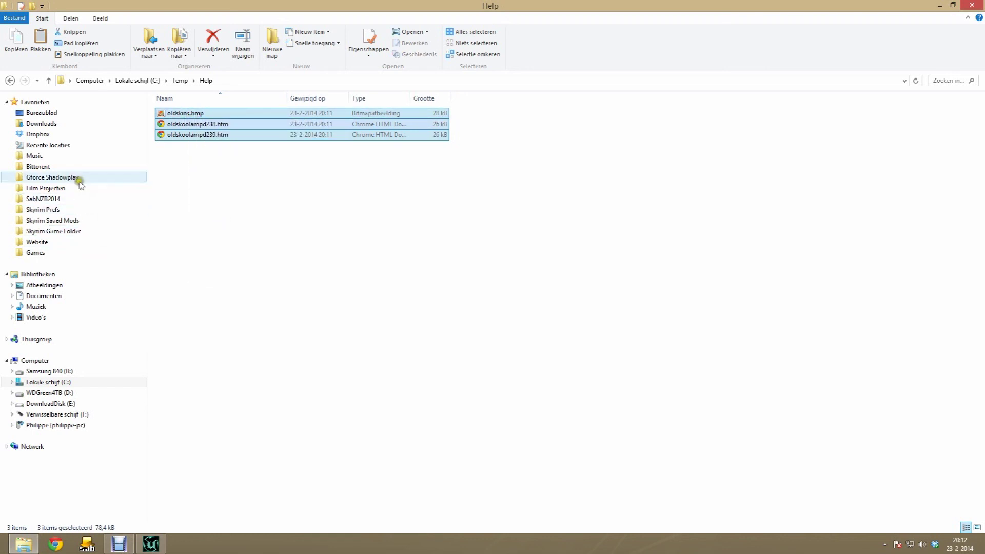
- Paste the copied help files into the Help folder of Unreal Tournament GOTY and go back to the game's main folder
click(57, 252)
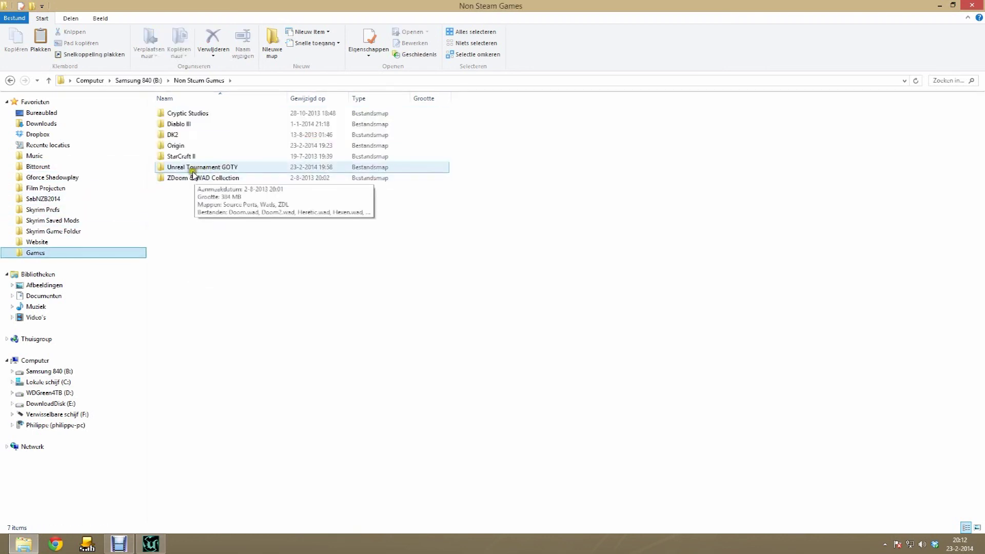
double_click(207, 168)
double_click(200, 114)
right_click(341, 226)
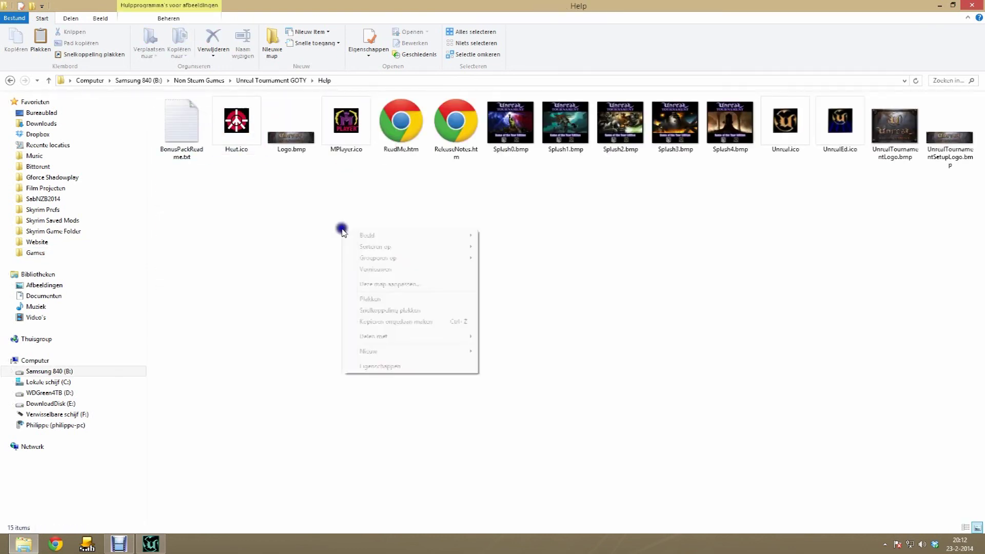
click(371, 298)
click(390, 264)
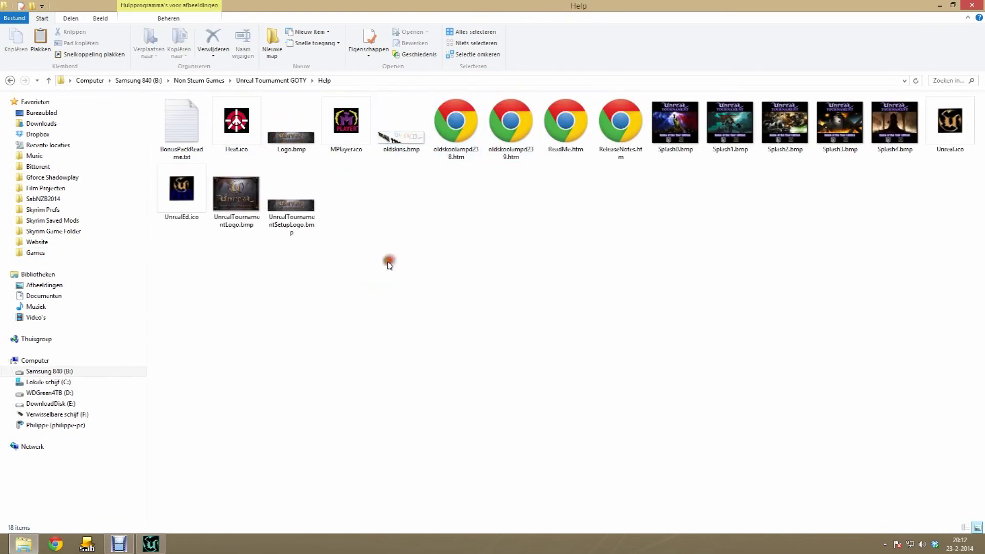
key(BackSpace)
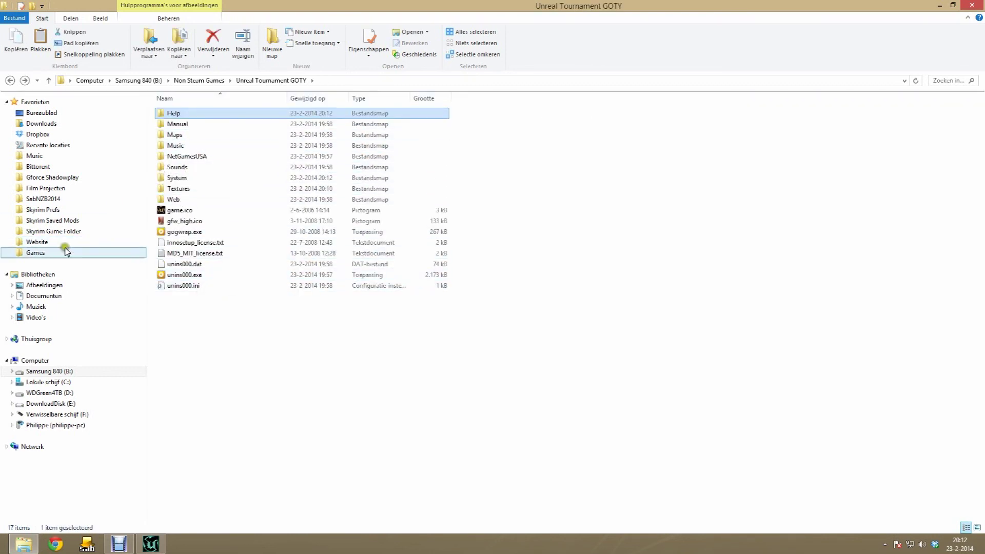
key(alt+Right)
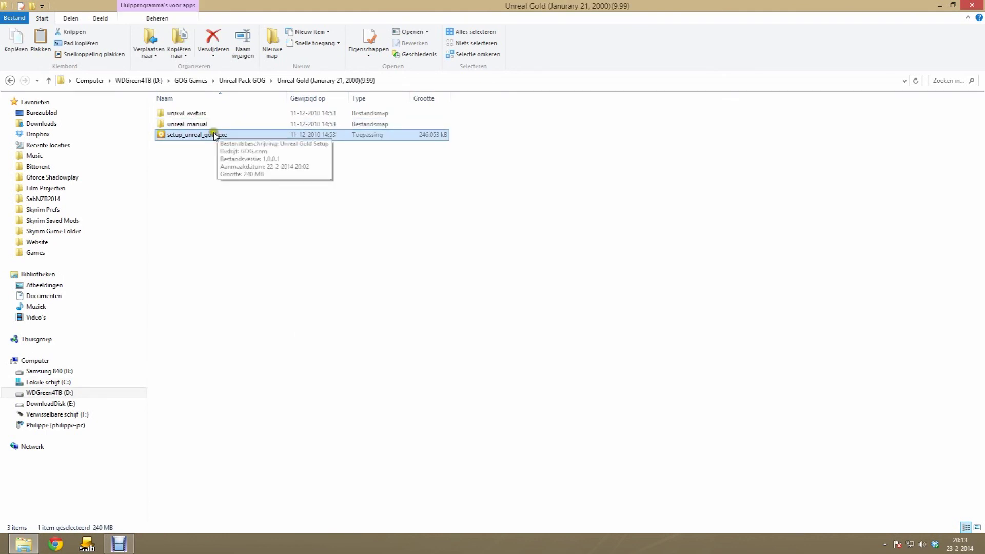
- Launch setup_unreal_gold.exe and set the install folder in its options to B:\Non Steam Games\Unreal Gold
double_click(213, 134)
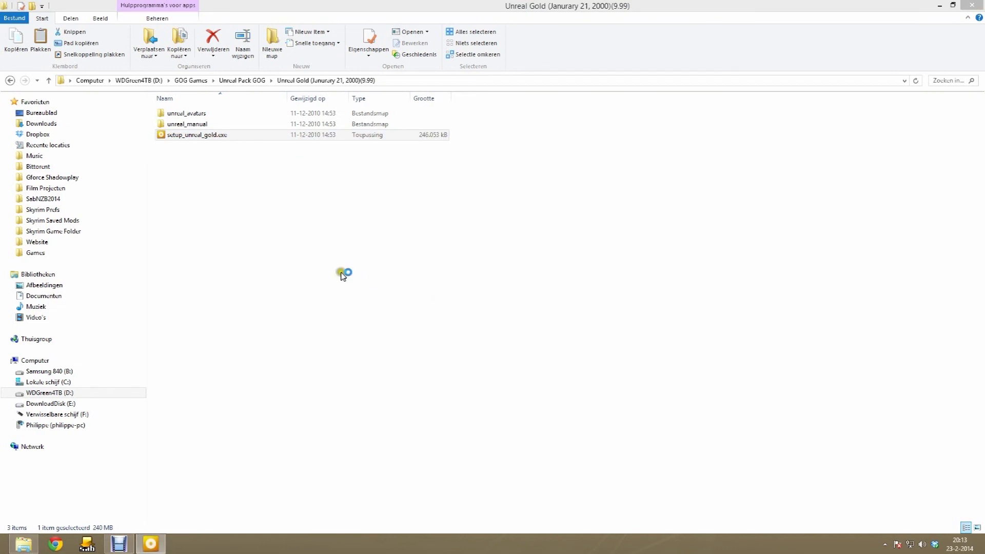
click(276, 357)
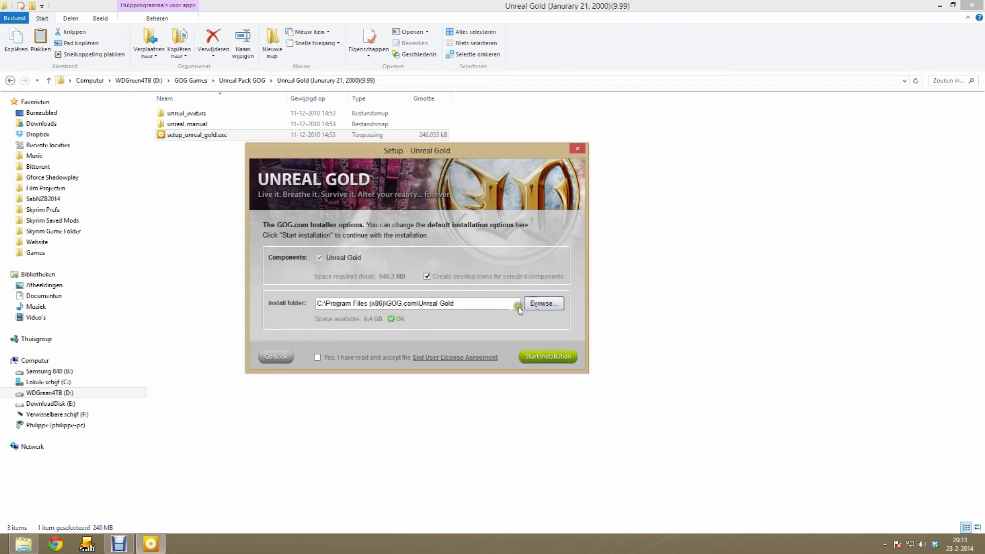
click(533, 303)
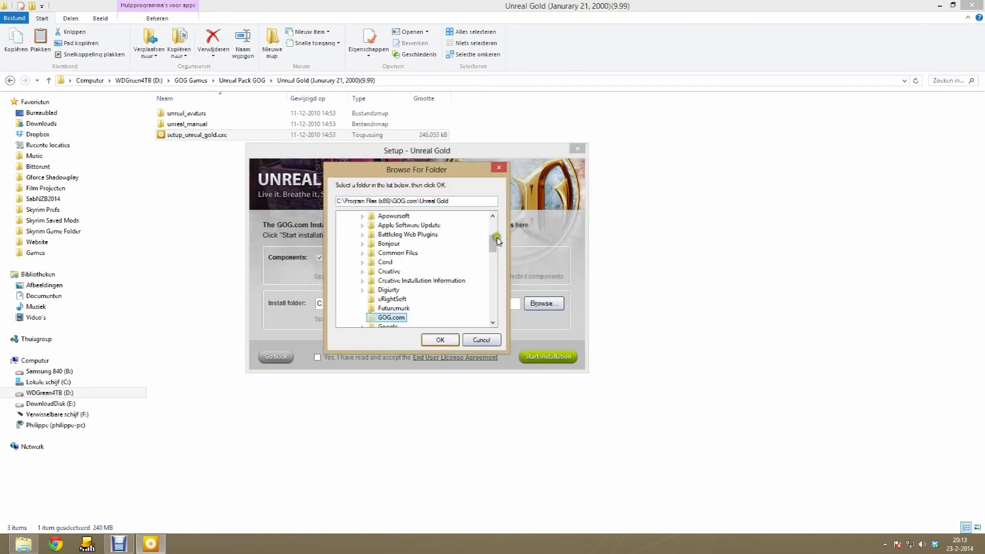
scroll(442, 235, up, 3)
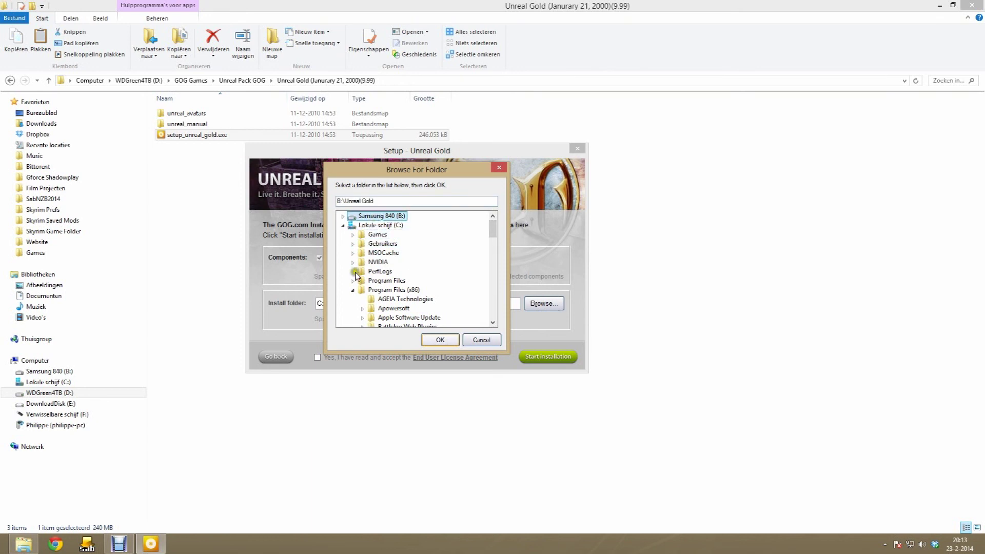
click(353, 289)
click(342, 229)
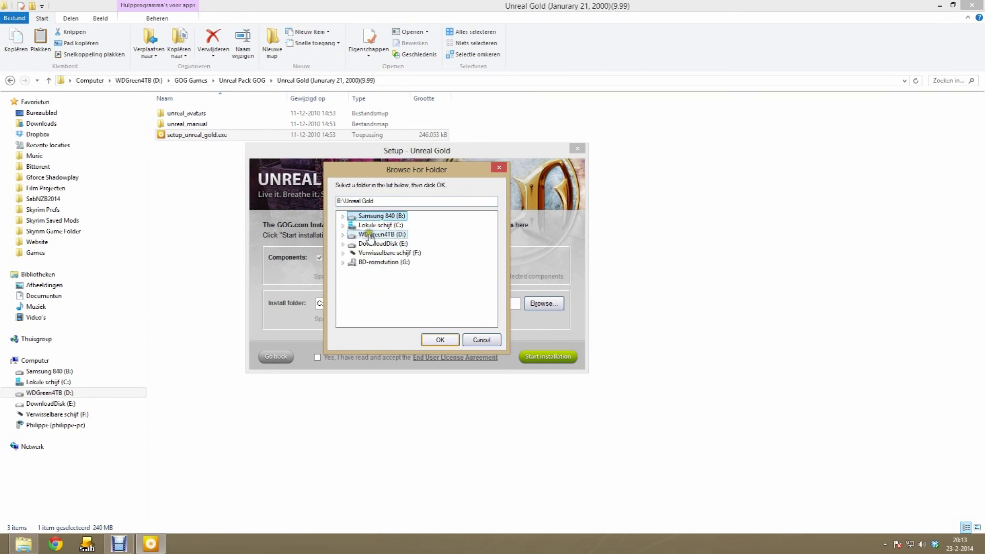
click(342, 217)
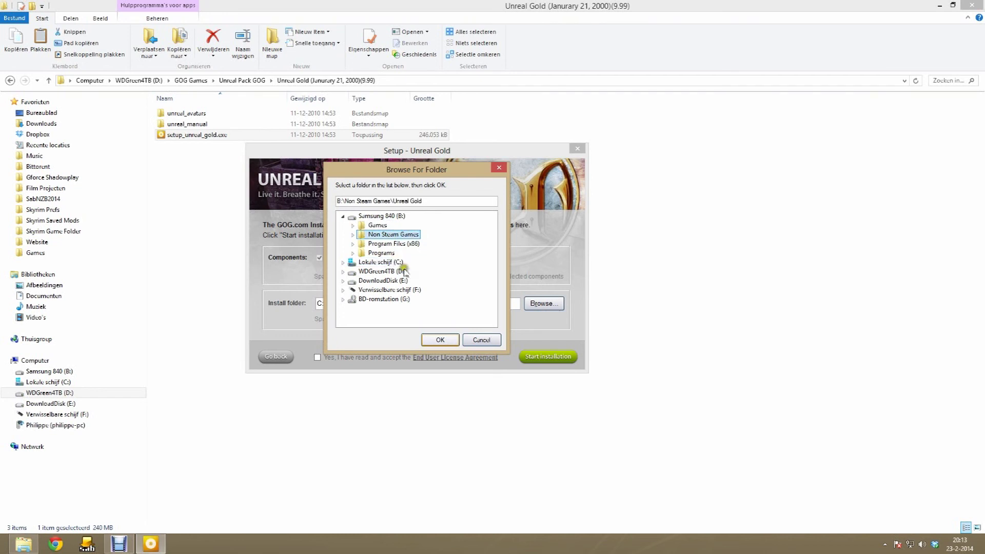
click(449, 347)
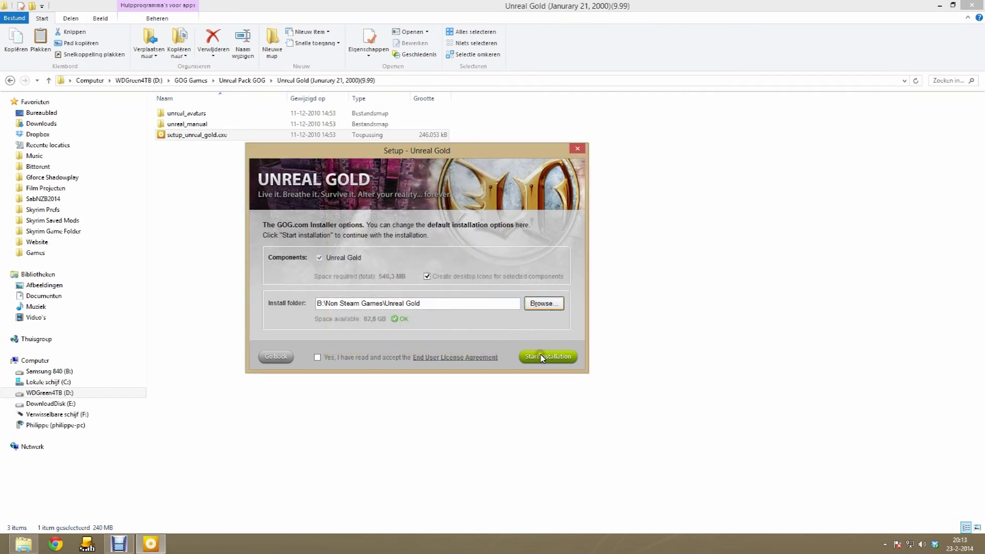
- Accept the End User License Agreement, install Unreal Gold, and exit the installer without launching the game
click(542, 356)
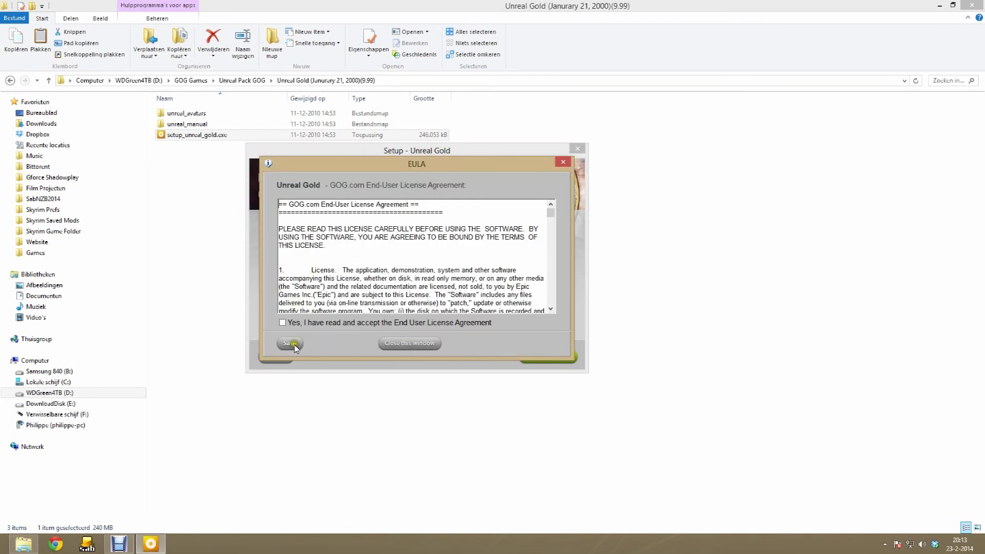
click(410, 344)
click(548, 359)
click(410, 343)
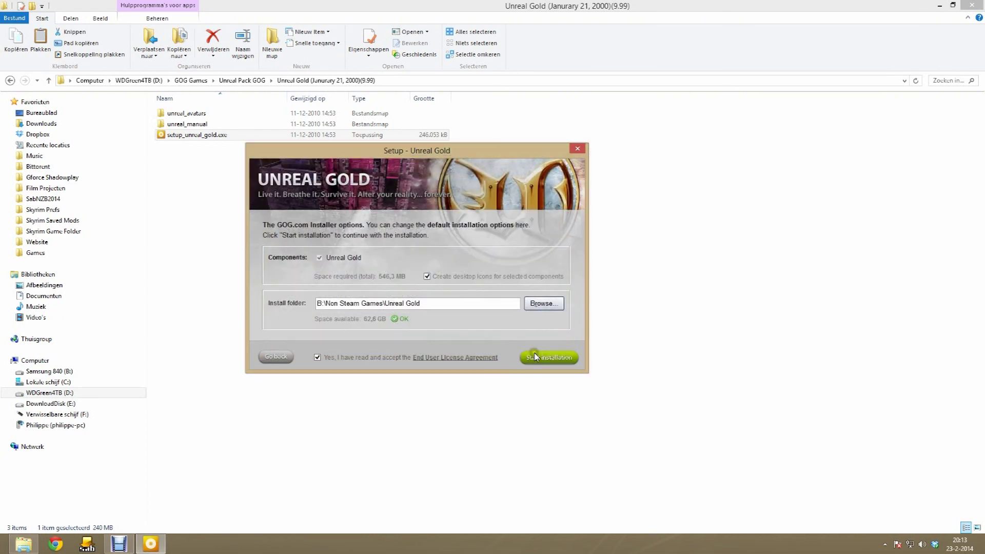
click(548, 357)
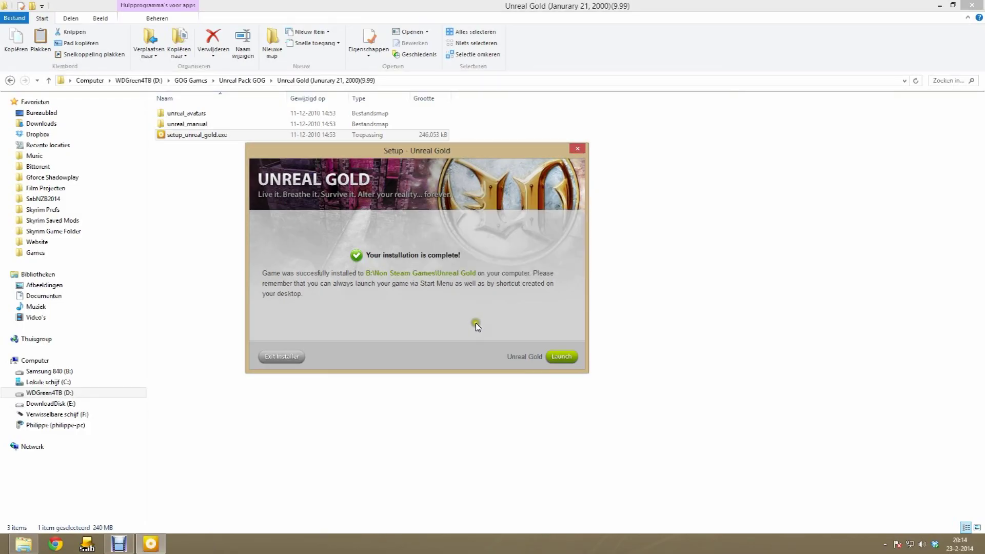
click(289, 357)
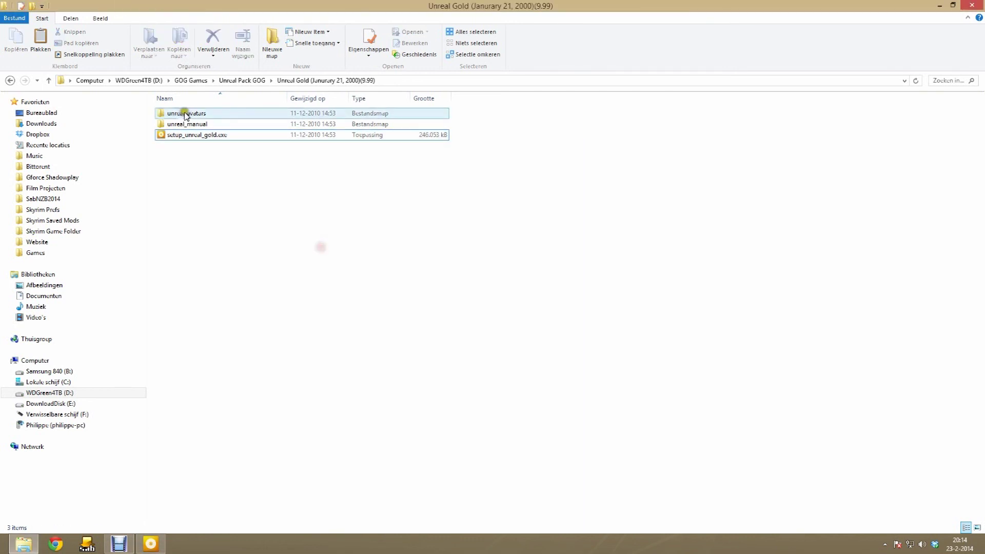
- Open the Unreal Gold folder under Non Steam Games and check the contents of its Help and Manual folders
click(34, 253)
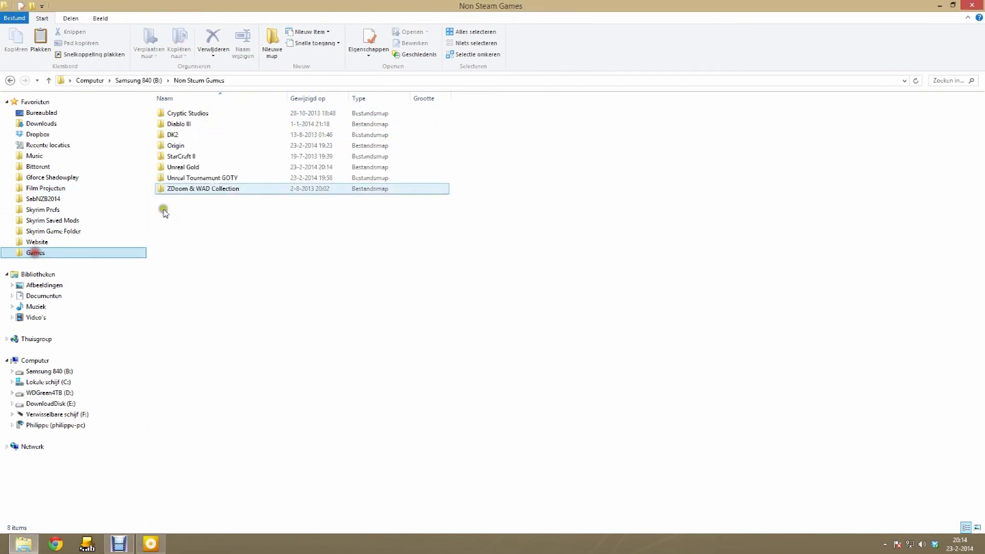
double_click(207, 167)
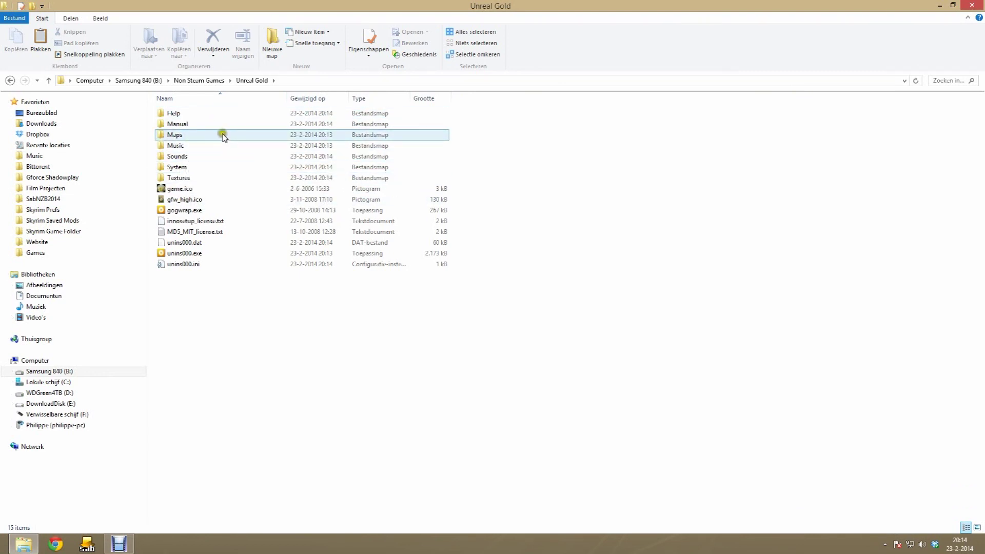
double_click(211, 114)
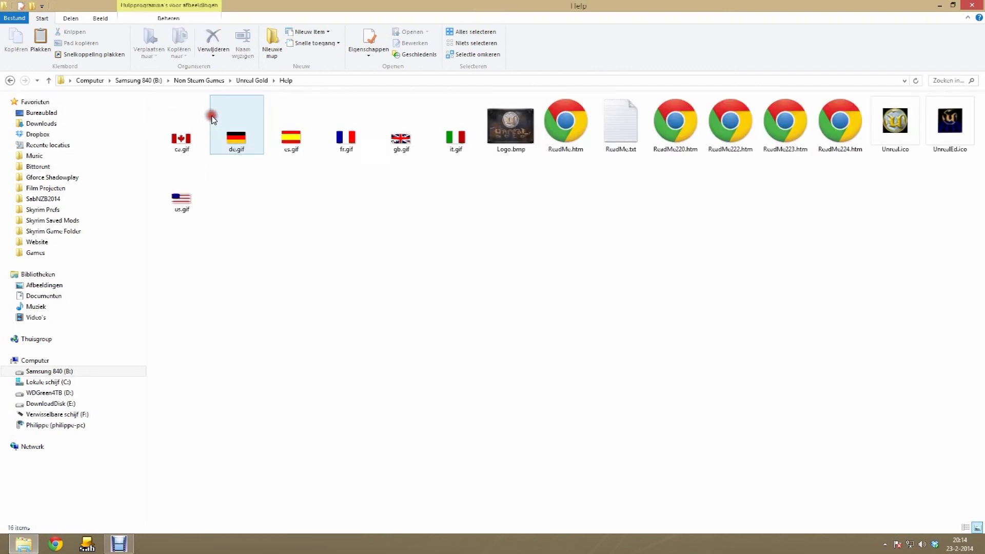
key(BackSpace)
double_click(205, 125)
key(BackSpace)
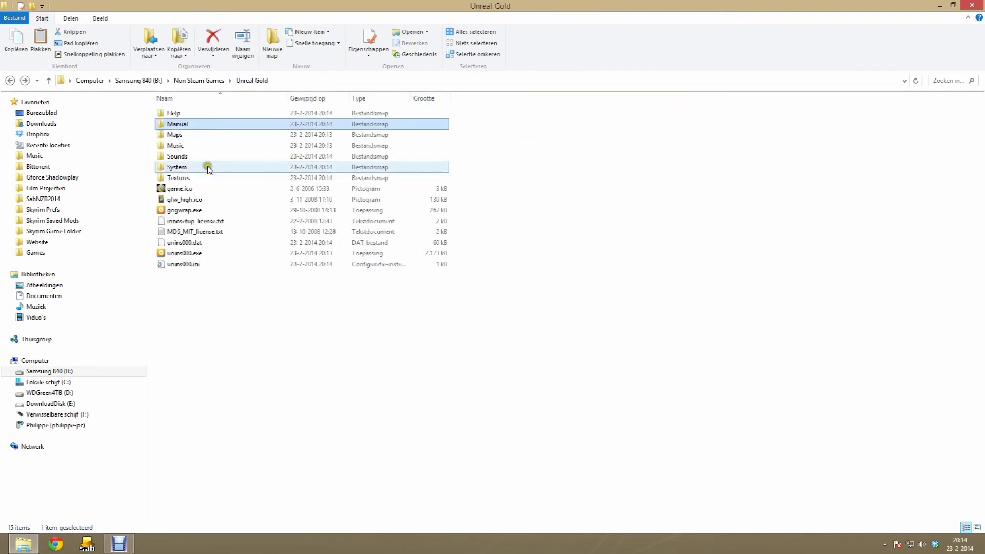
- Open Unreal Gold's Maps folder and examine its map files and the UPak subfolder
double_click(184, 135)
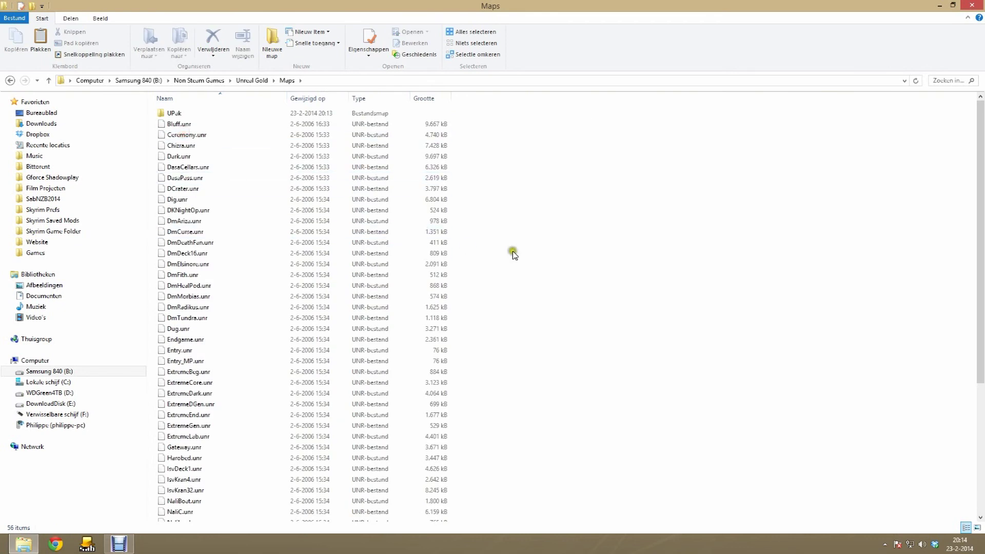
double_click(208, 111)
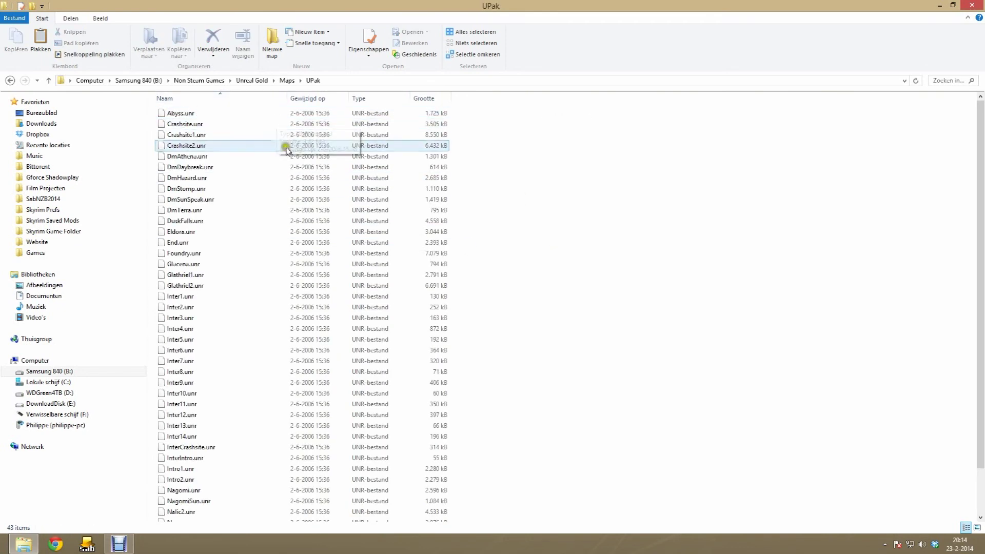
key(BackSpace)
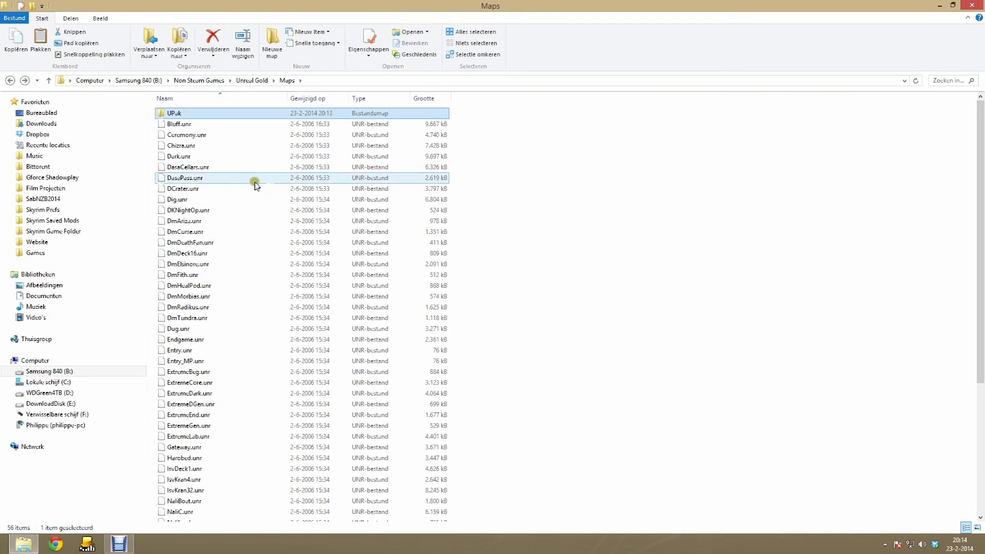
scroll(251, 193, down, 6)
scroll(290, 288, up, 6)
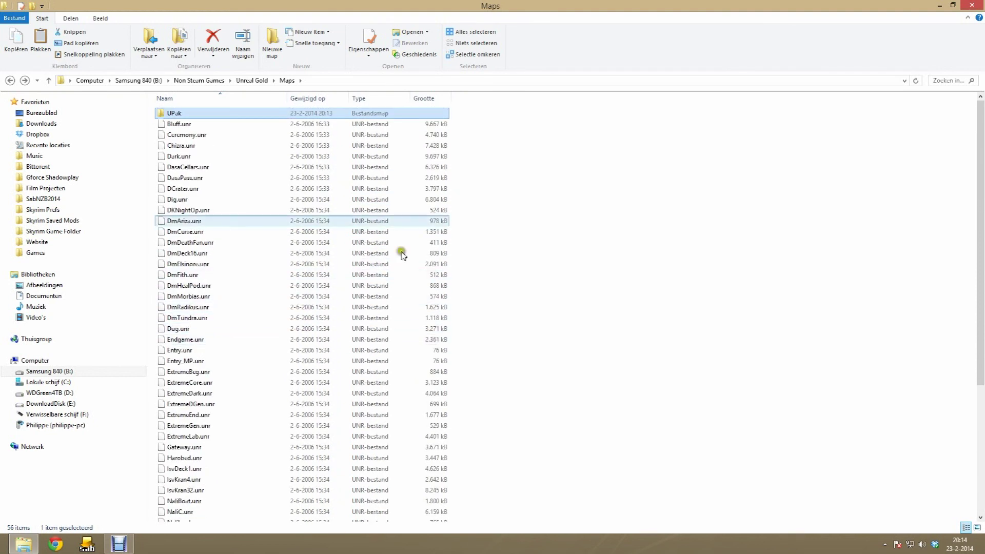
click(511, 123)
double_click(180, 112)
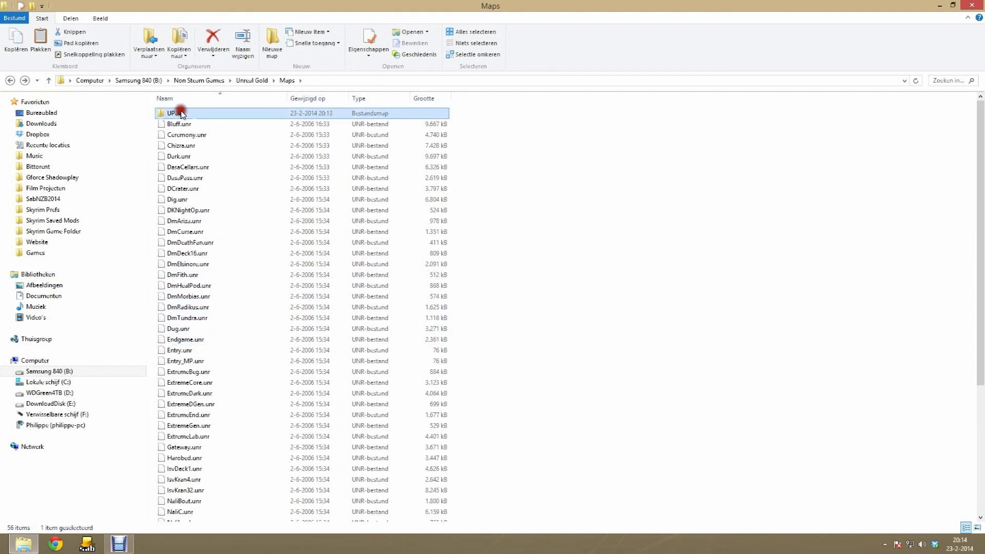
key(BackSpace)
- Copy only the map files in Unreal Gold's Maps folder, leaving out the UPak subfolder
drag(494, 131, 254, 544)
right_click(164, 304)
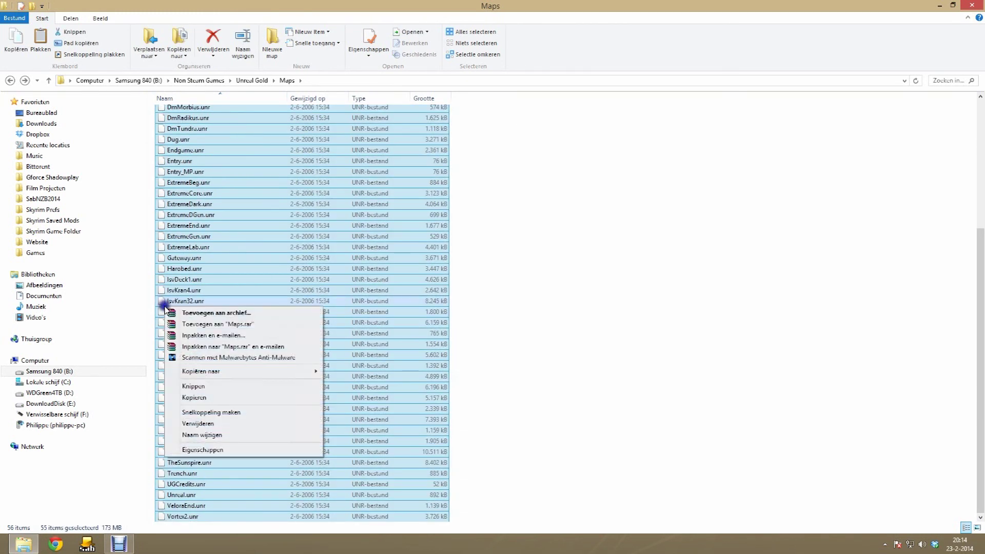
click(241, 397)
scroll(238, 279, up, 6)
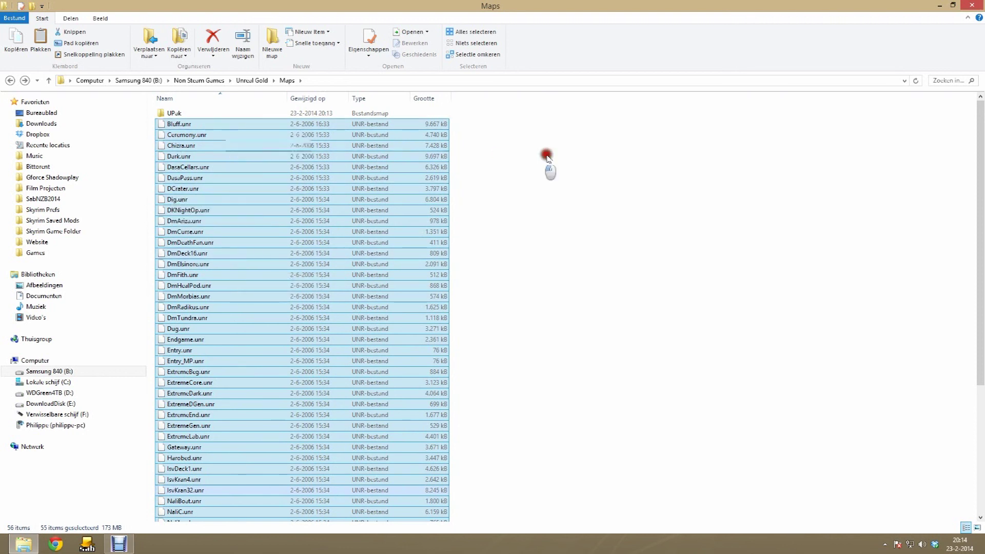
- Copy everything in Unreal Gold's Maps folder, including the UPak subfolder
click(544, 159)
key(ctrl+a)
right_click(197, 144)
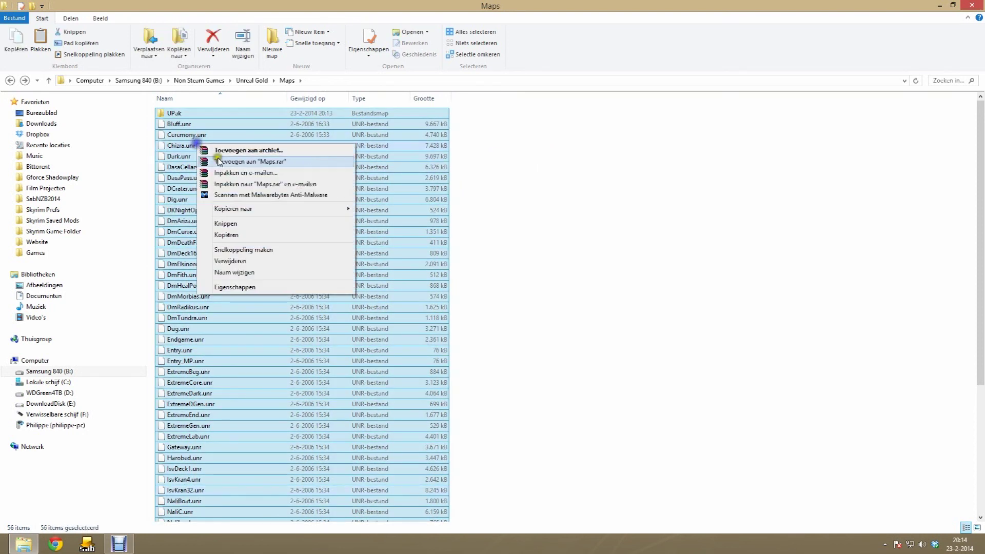
click(236, 234)
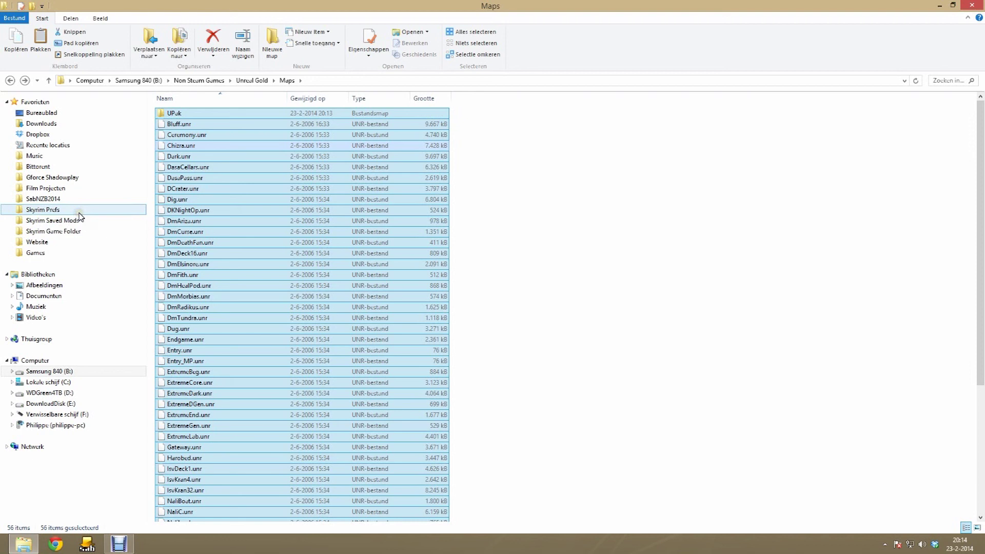
- Paste the copied maps into the Maps folder of Unreal Tournament GOTY, skipping the already existing Entry.unr
click(53, 252)
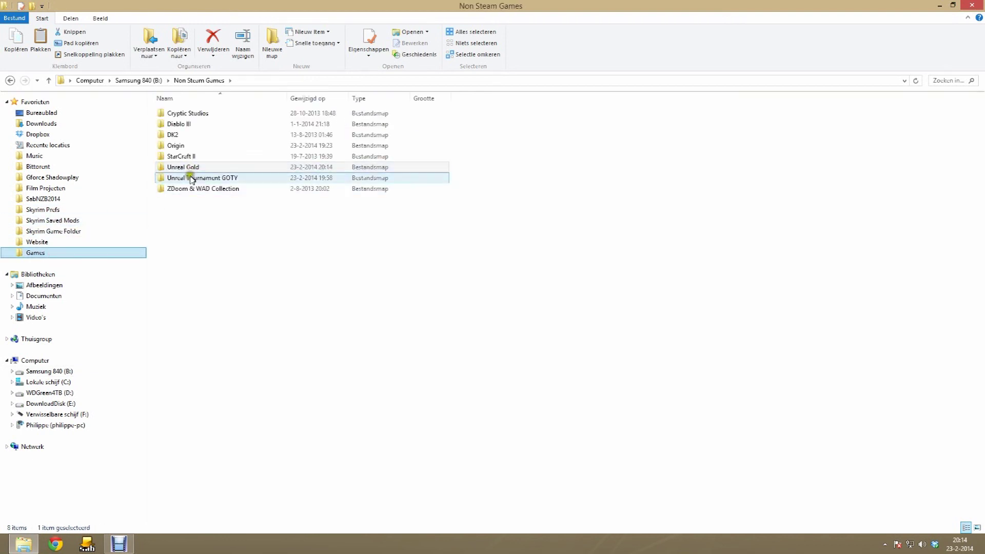
double_click(193, 177)
double_click(174, 135)
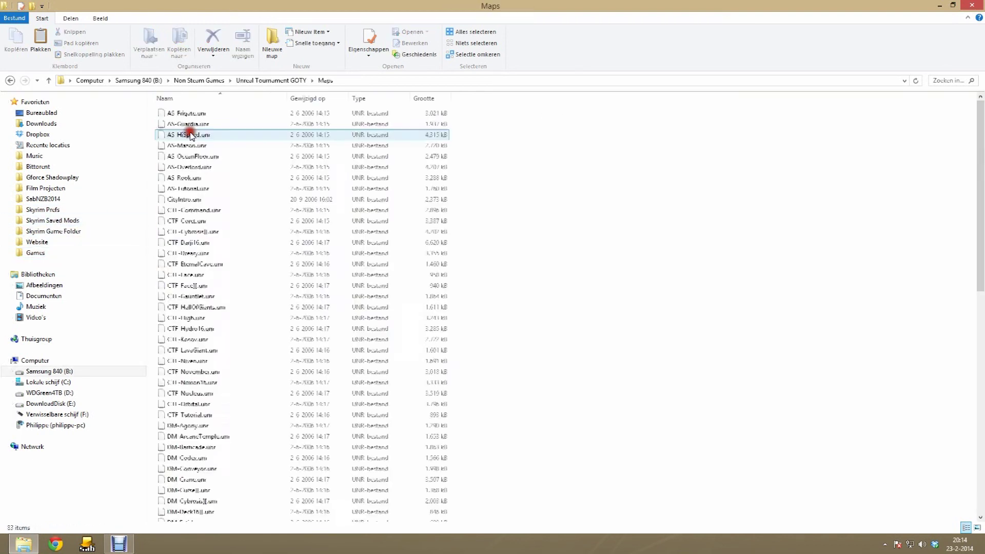
right_click(570, 199)
click(598, 268)
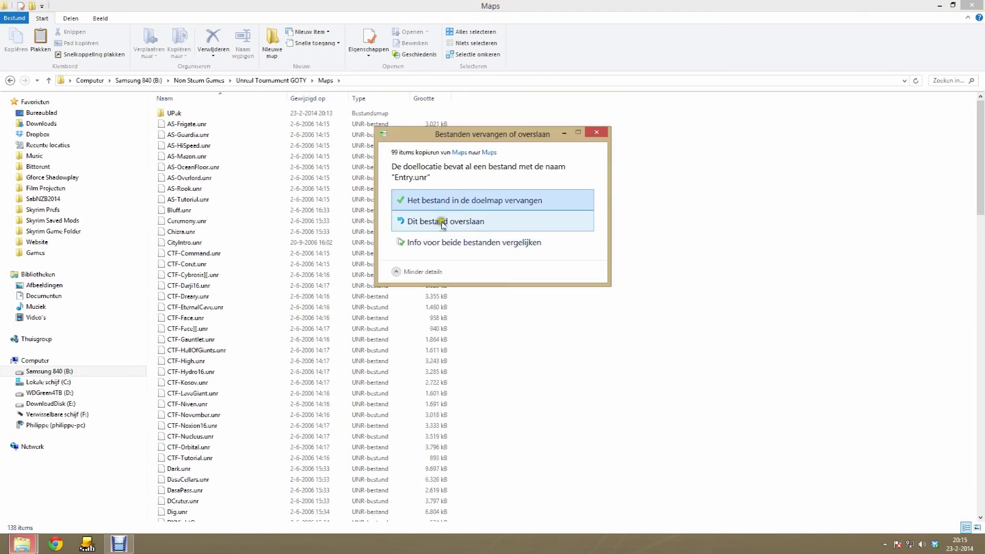
click(415, 221)
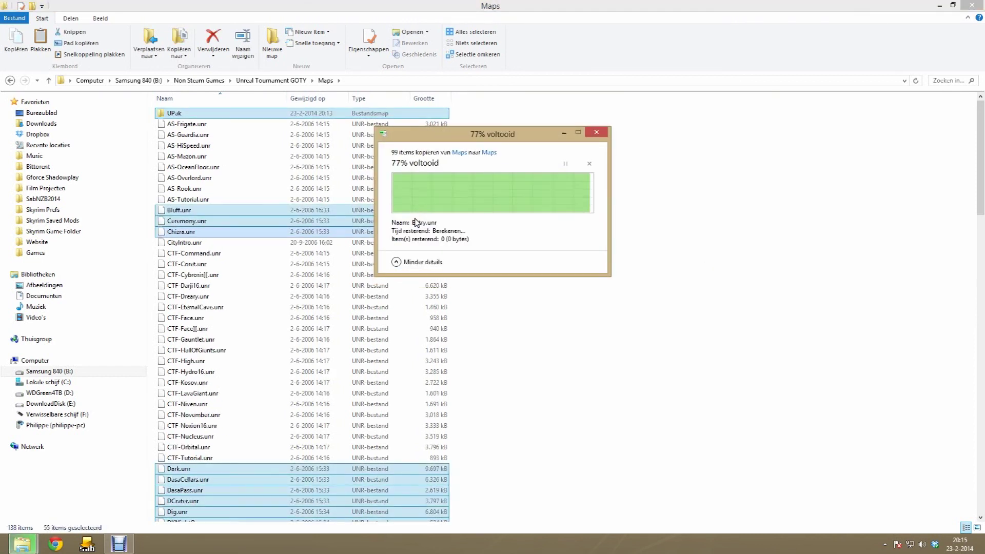
click(581, 251)
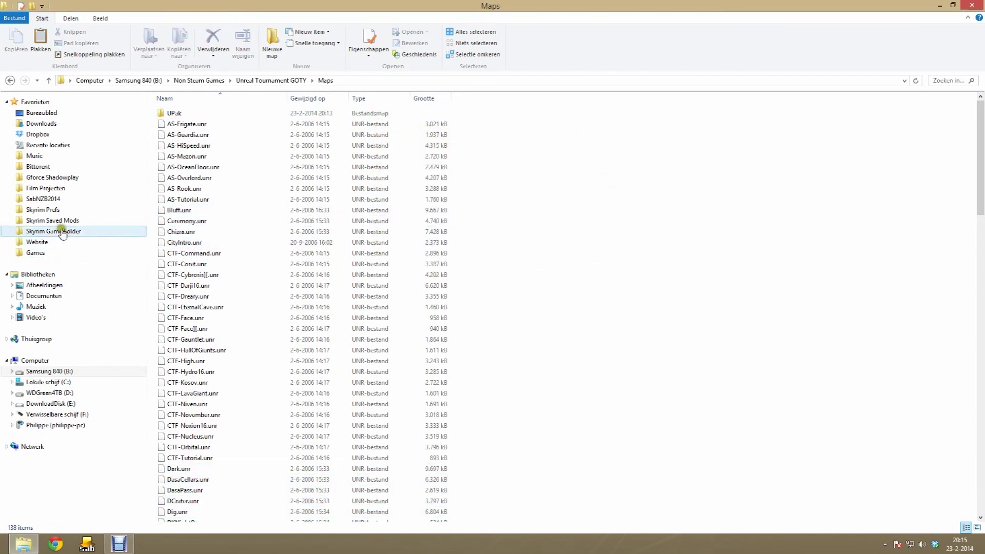
- Return to the Unreal Gold folder and copy all the files in its Music folder
click(58, 253)
double_click(192, 168)
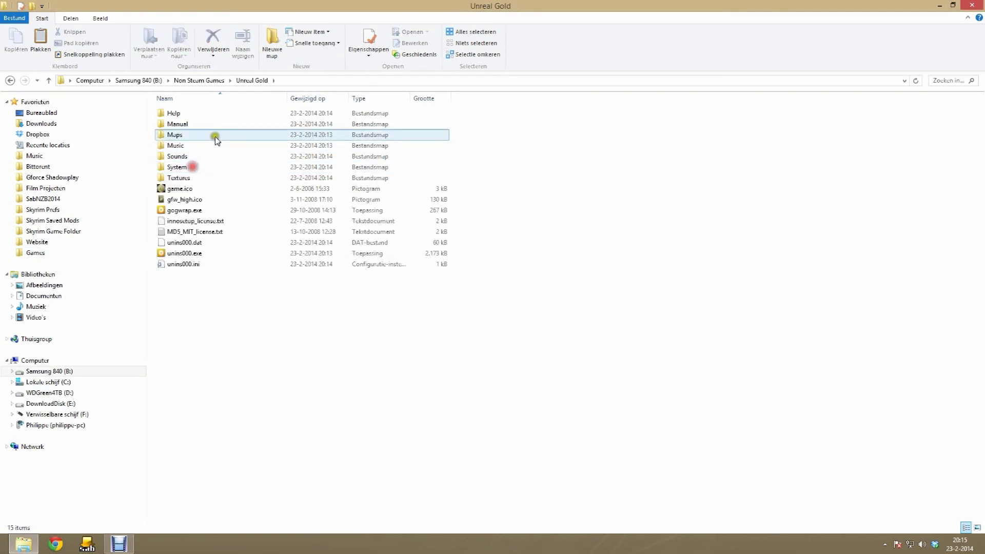
click(184, 149)
double_click(185, 148)
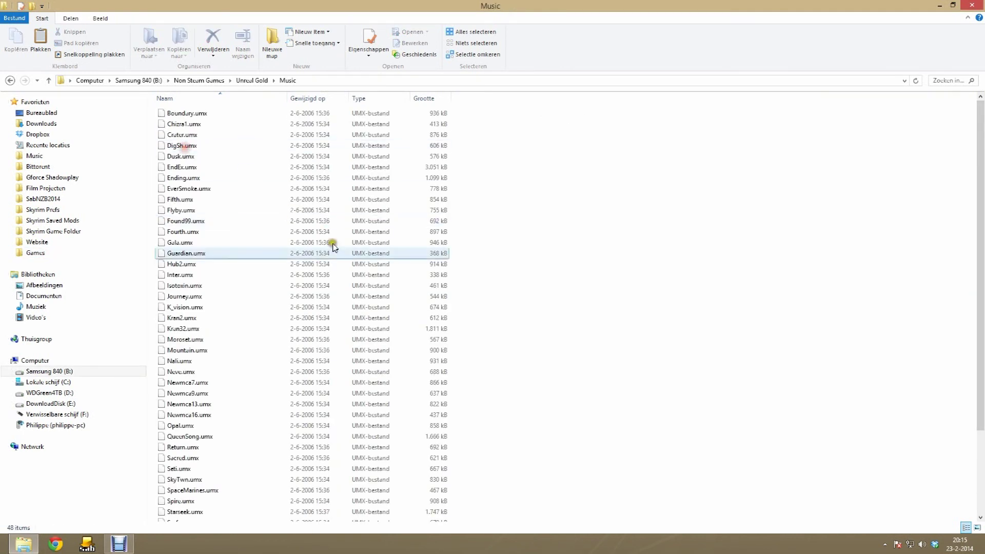
key(ctrl+a)
drag(140, 255, 61, 235)
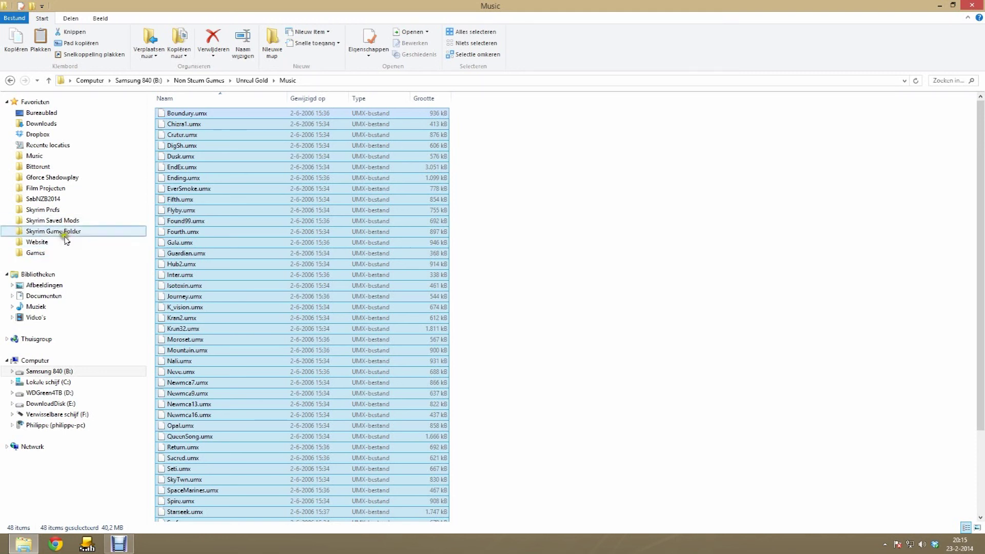
- Paste the copied music into the Music folder of Unreal Tournament GOTY, skipping the already existing Ending.umx
click(47, 252)
click(171, 146)
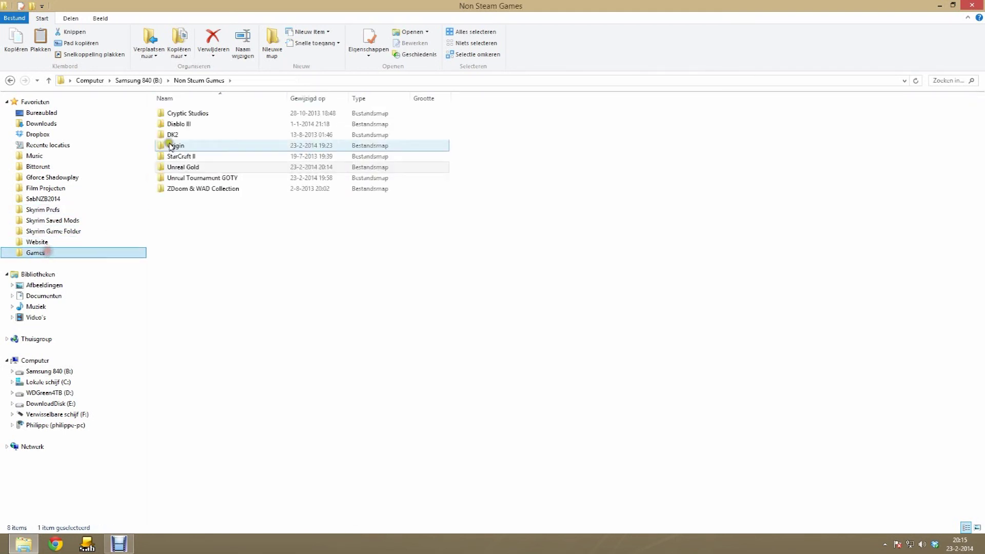
double_click(187, 177)
double_click(182, 146)
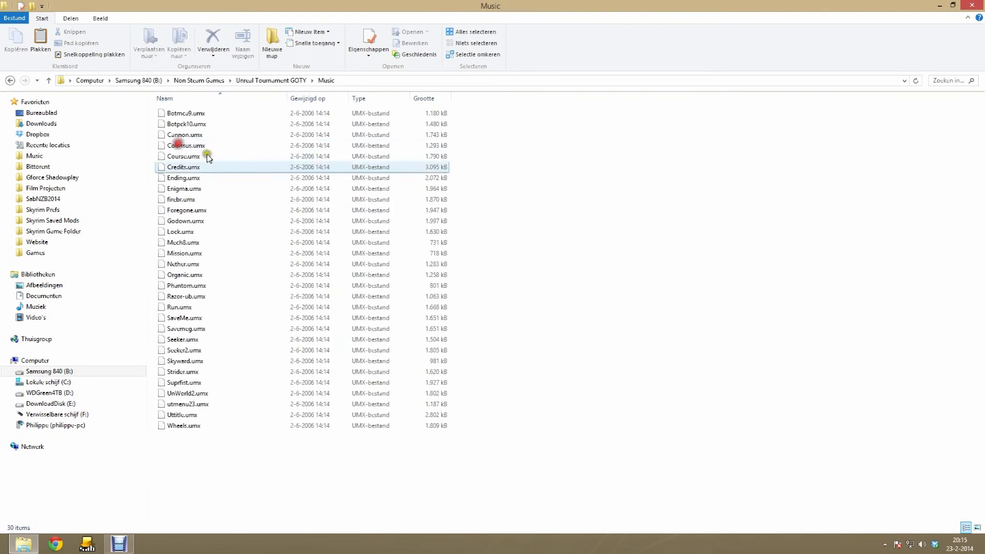
right_click(539, 216)
click(567, 284)
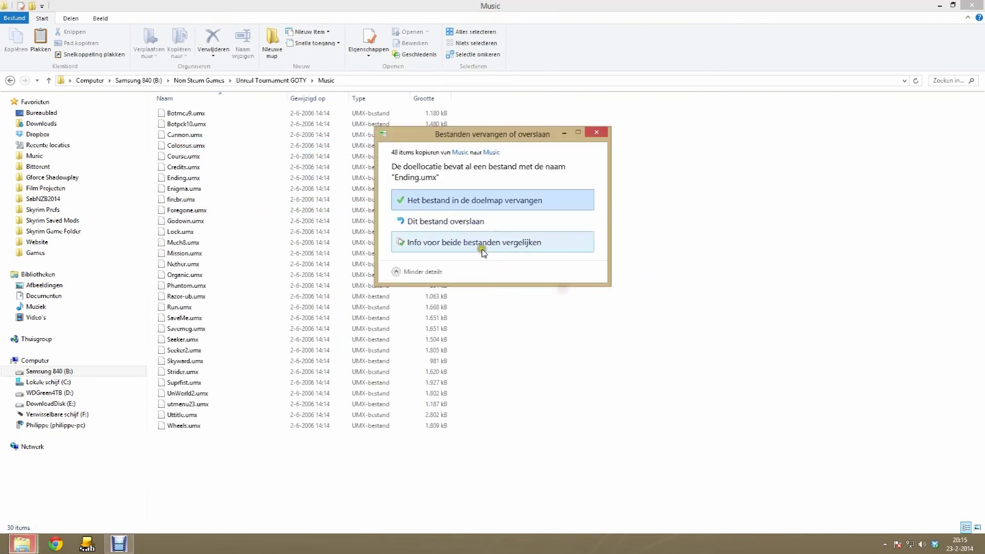
click(454, 222)
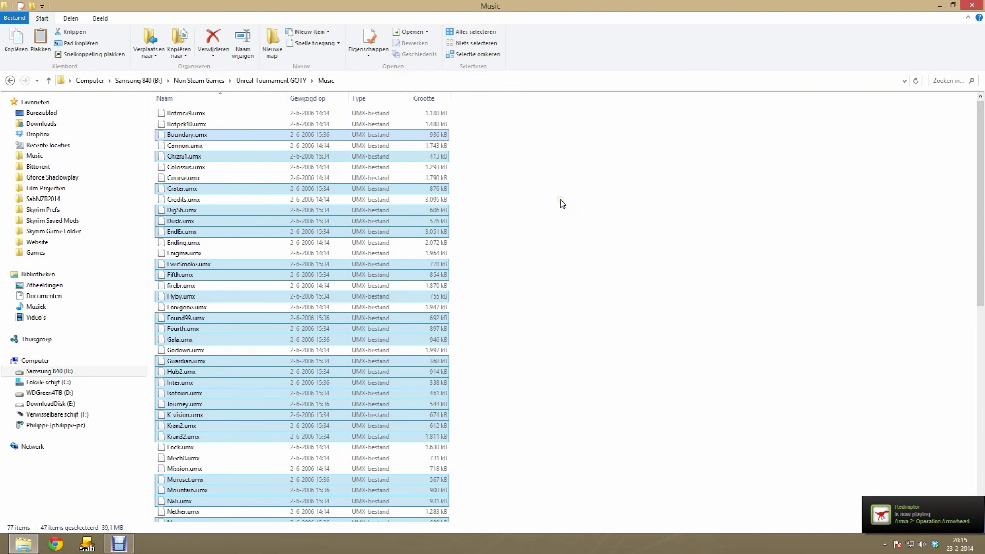
click(563, 203)
- Go back to the Unreal Gold folder and copy all the files in its Sounds folder
click(89, 223)
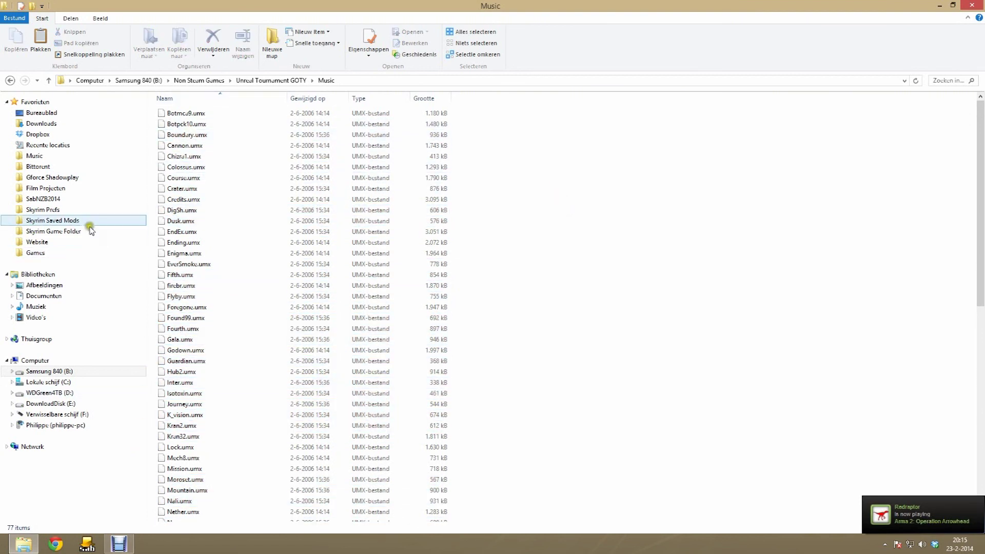
click(36, 253)
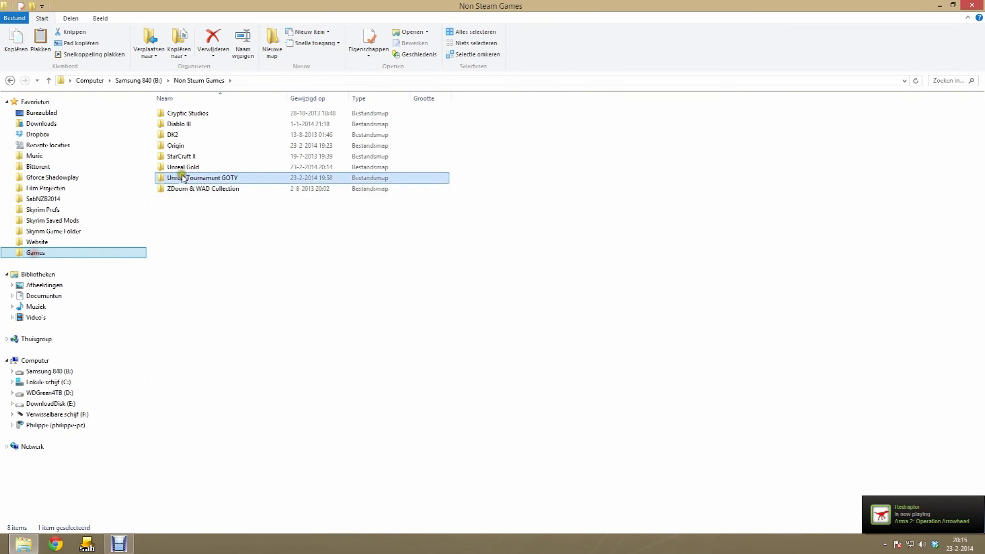
double_click(194, 166)
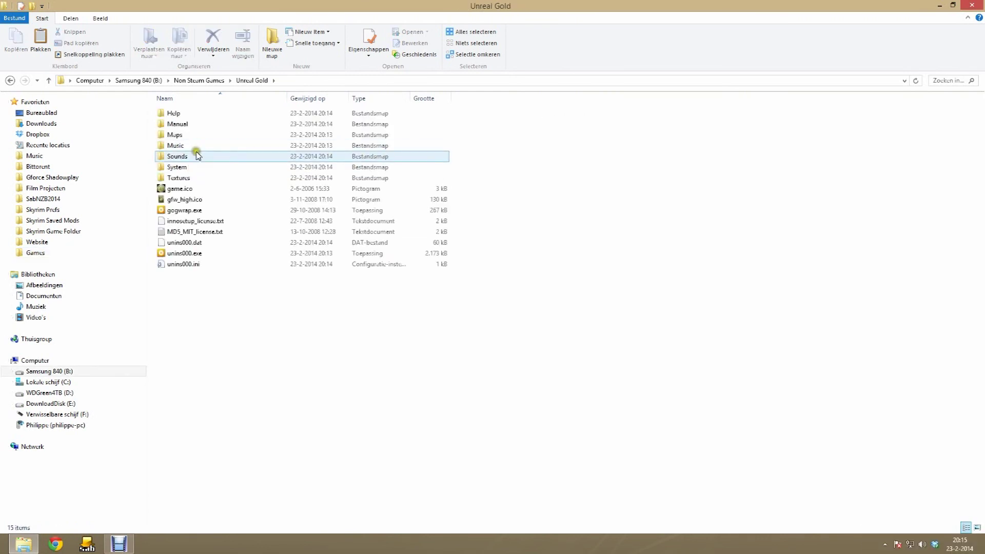
double_click(198, 156)
key(ctrl+a)
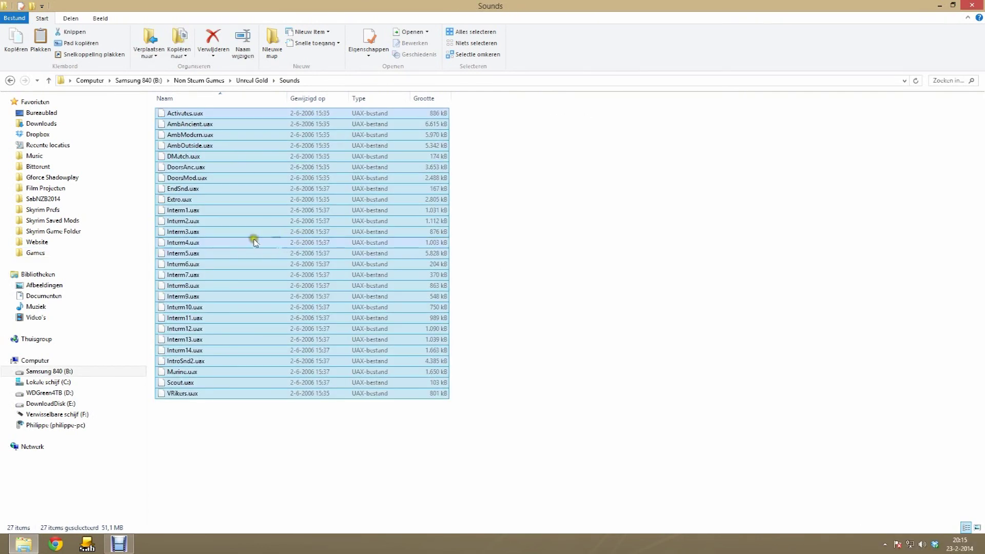
- Paste the copied sounds into the Sounds folder of Unreal Tournament GOTY, skipping the files that already exist there
click(38, 252)
double_click(184, 178)
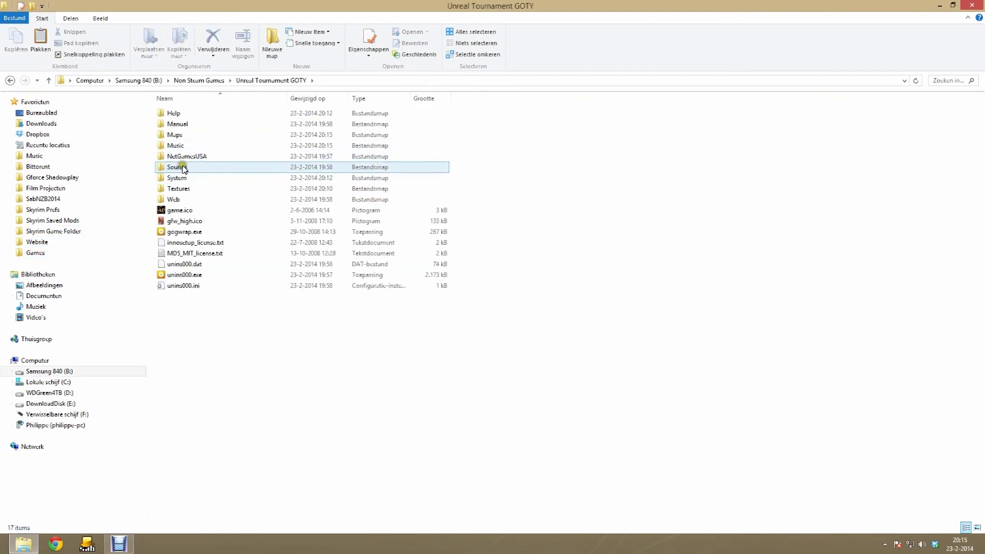
double_click(177, 167)
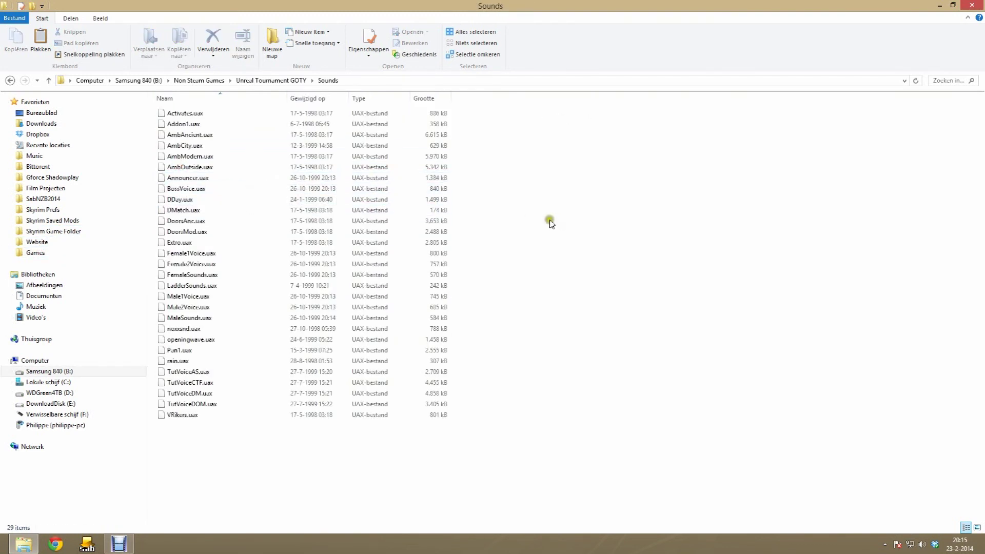
key(ctrl+v)
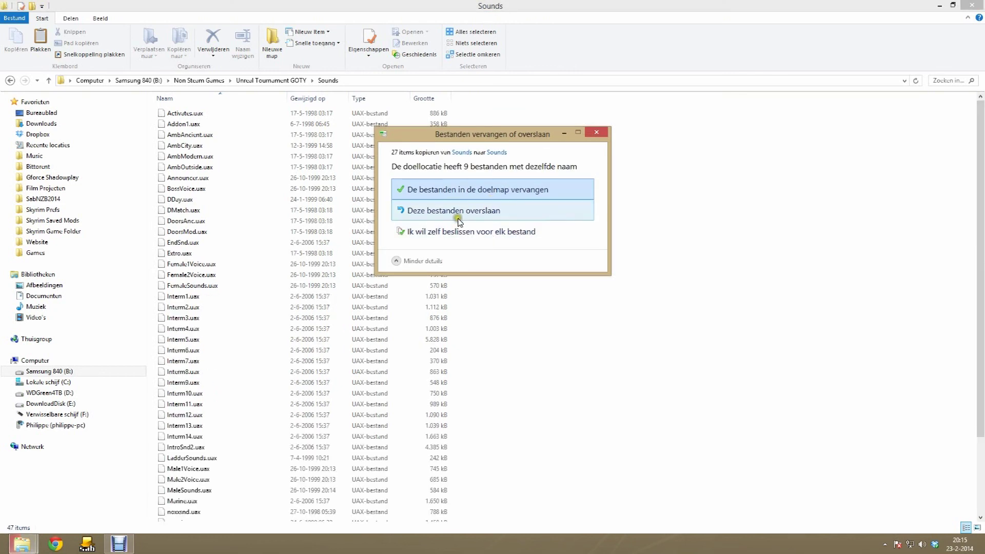
click(458, 218)
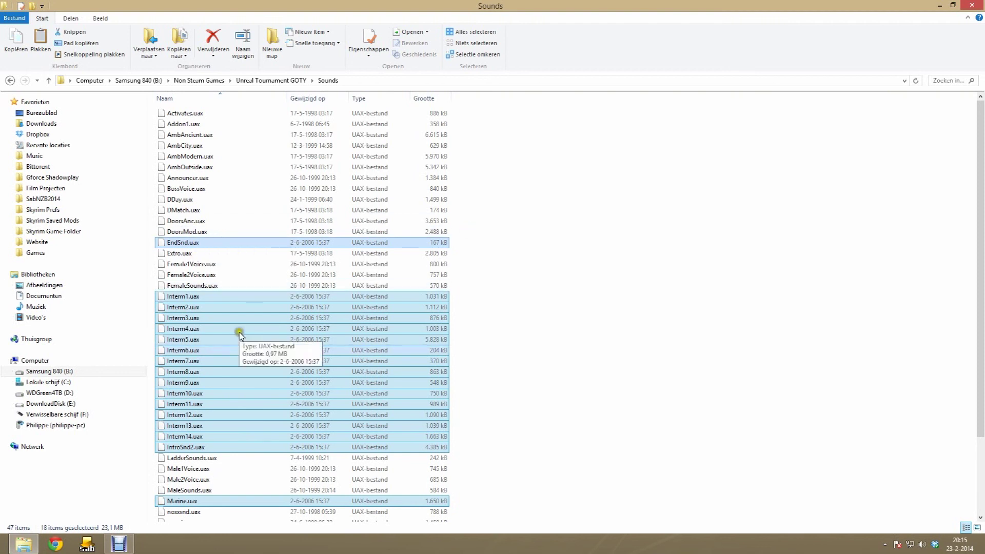
click(519, 270)
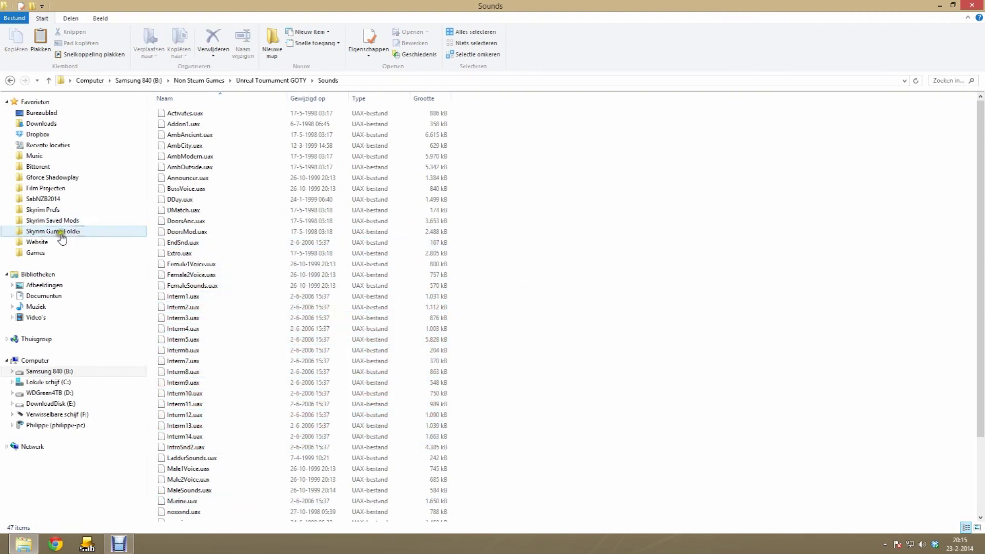
- Return to the Unreal Gold folder and copy all the files in its Textures folder
click(37, 252)
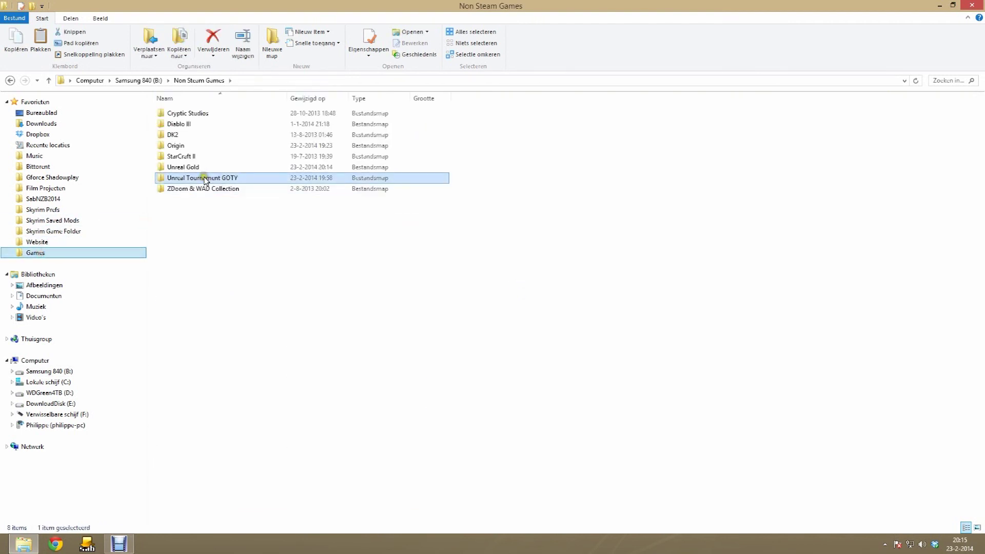
double_click(198, 167)
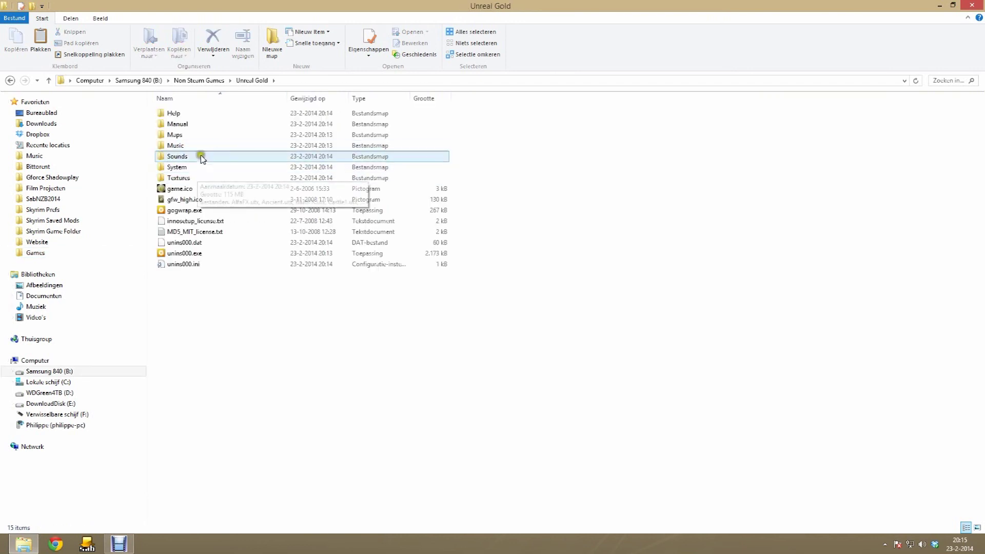
click(188, 180)
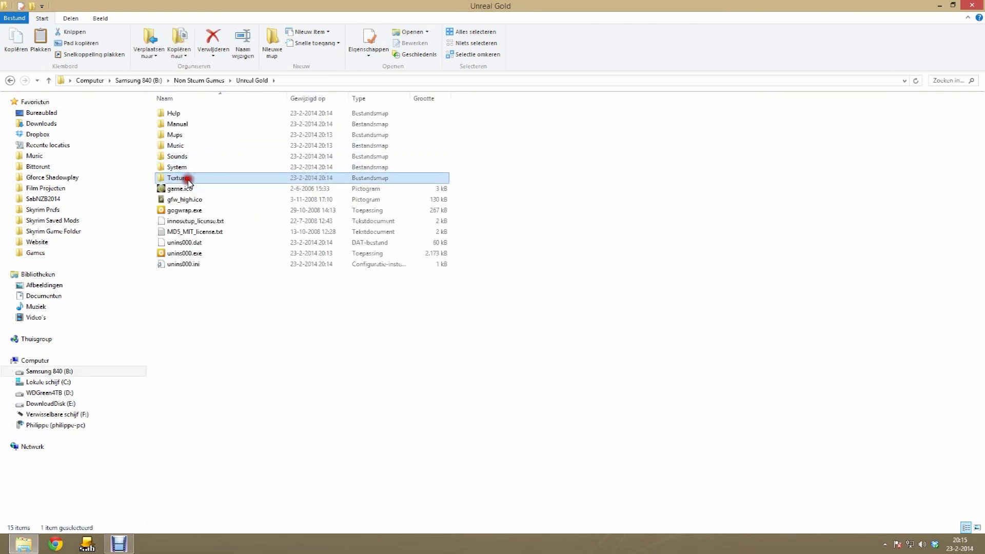
double_click(187, 180)
key(ctrl+a)
drag(228, 198, 59, 242)
- Paste the copied textures into the Textures folder of Unreal Tournament GOTY, skipping the files that already exist, and look over the folder's contents
click(77, 251)
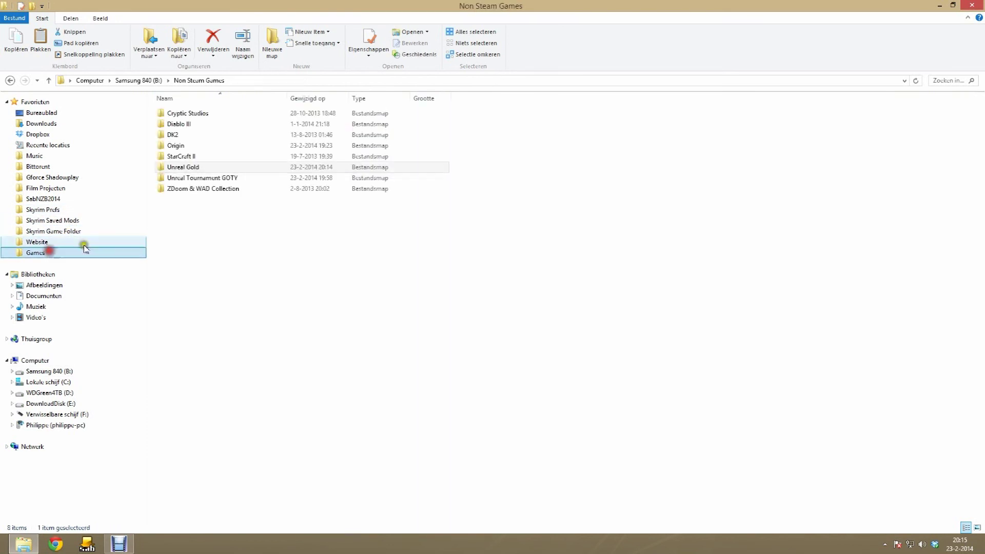
click(215, 178)
double_click(215, 178)
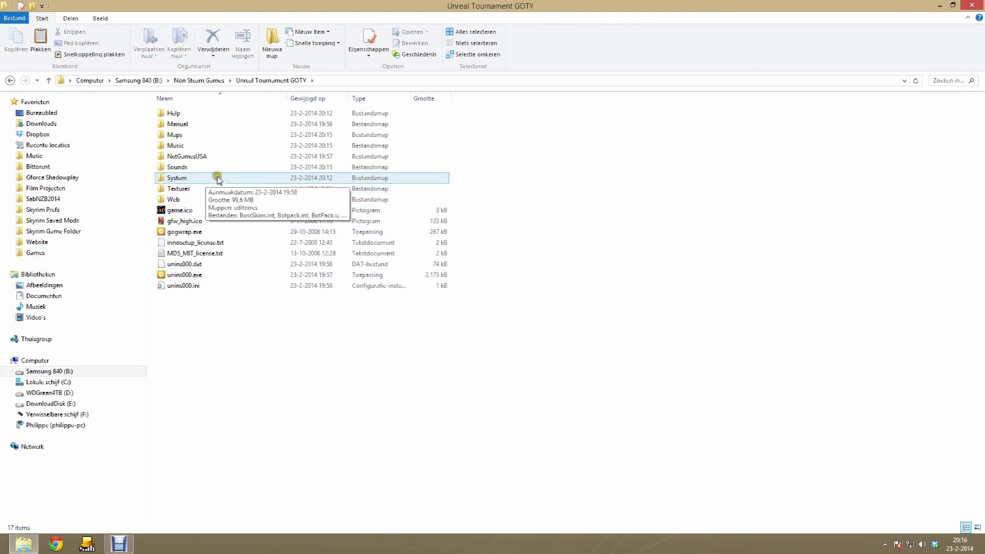
double_click(175, 188)
right_click(536, 201)
click(568, 280)
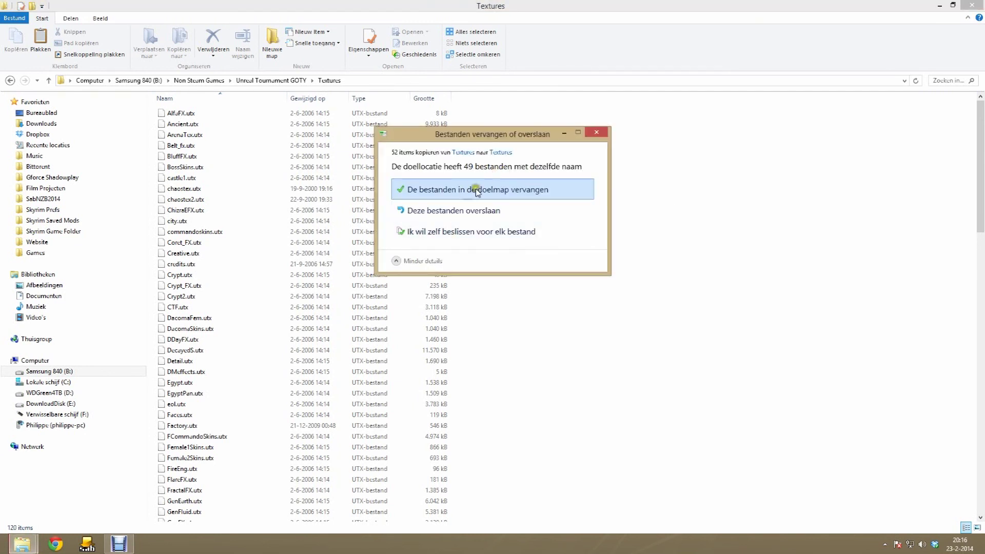
click(460, 211)
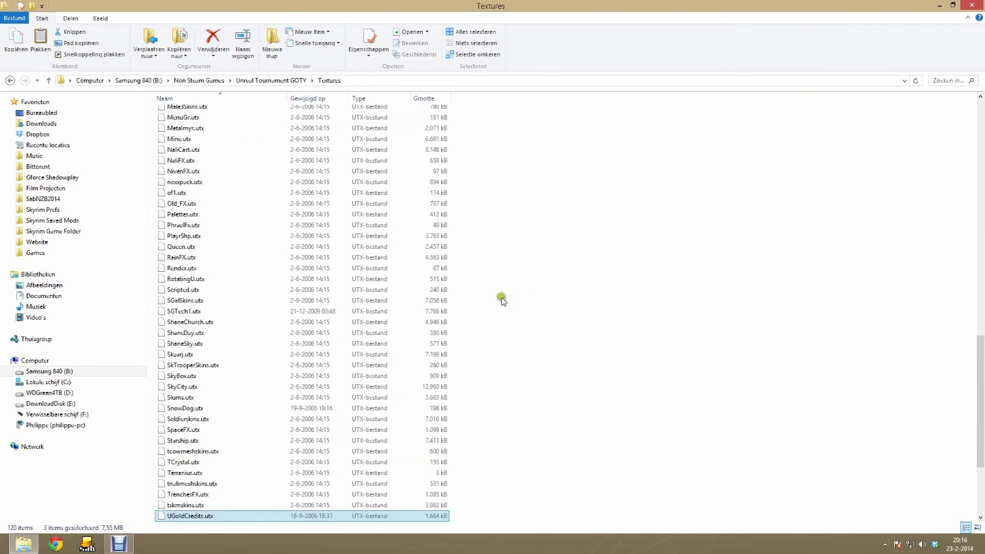
scroll(501, 299, down, 5)
scroll(488, 323, up, 20)
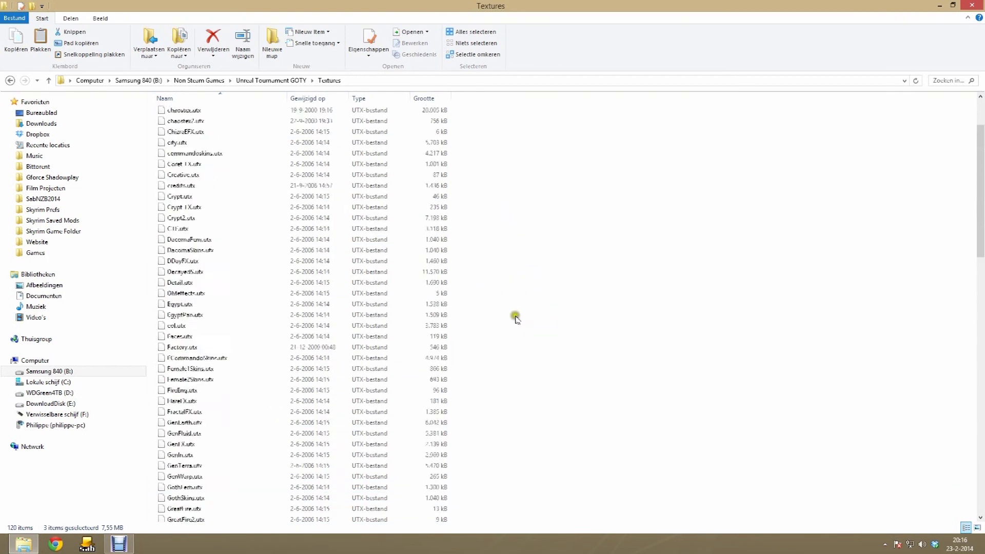
click(526, 250)
scroll(246, 420, down, 12)
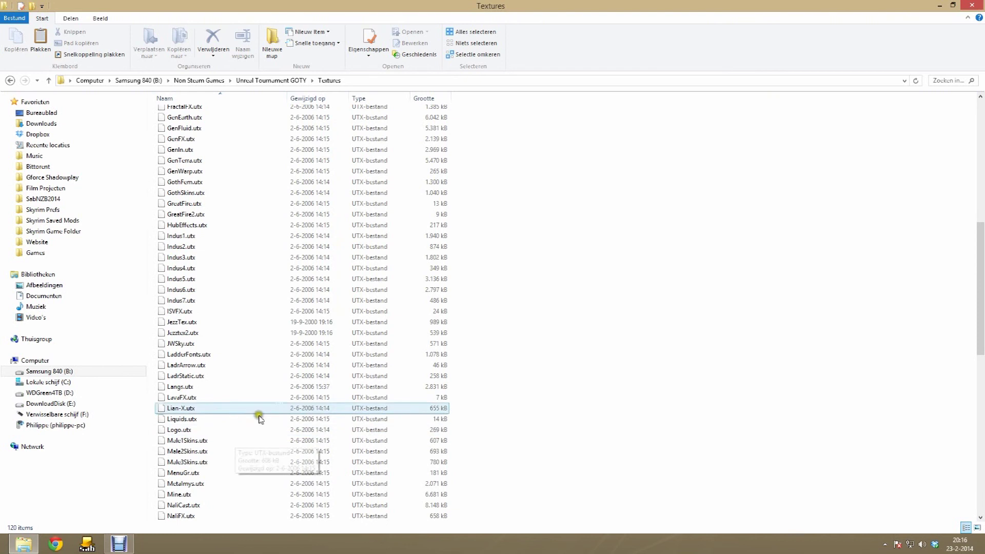
- Go back to the desktop and launch Unreal Tournament GOTY
click(36, 253)
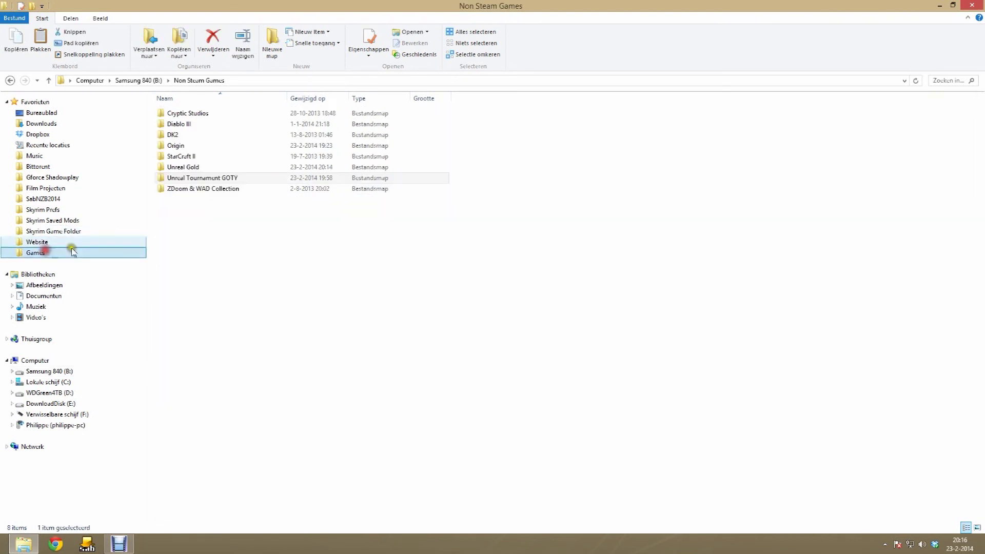
double_click(210, 168)
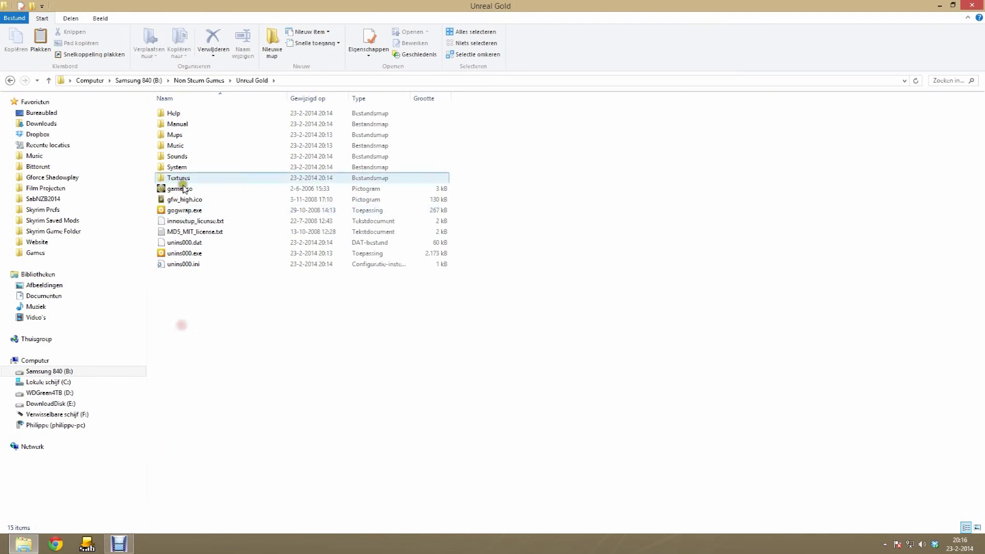
click(982, 551)
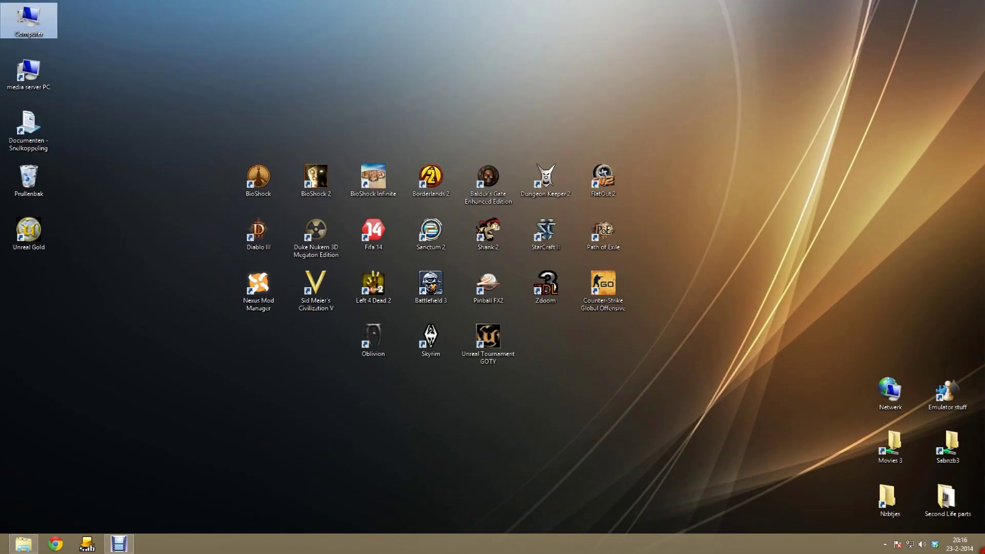
click(549, 426)
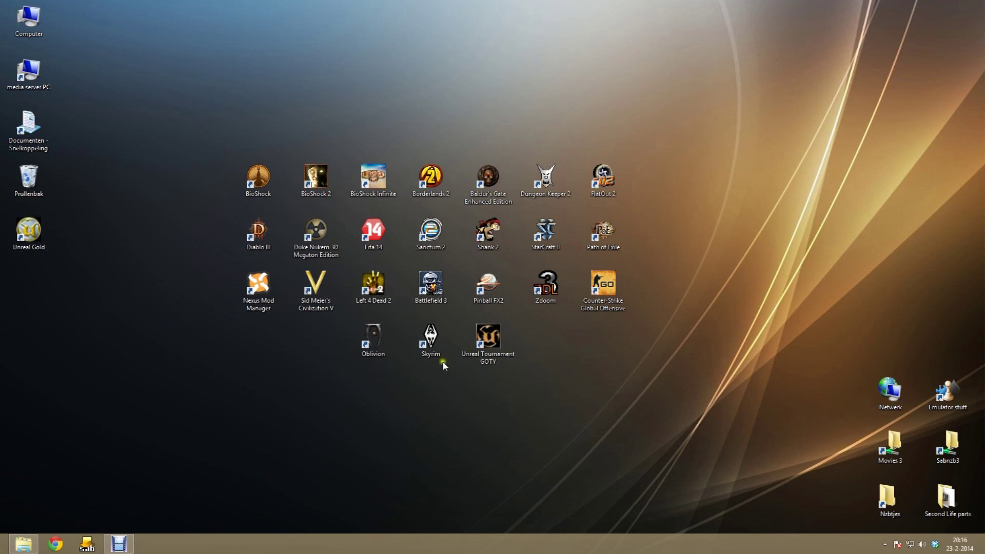
double_click(501, 342)
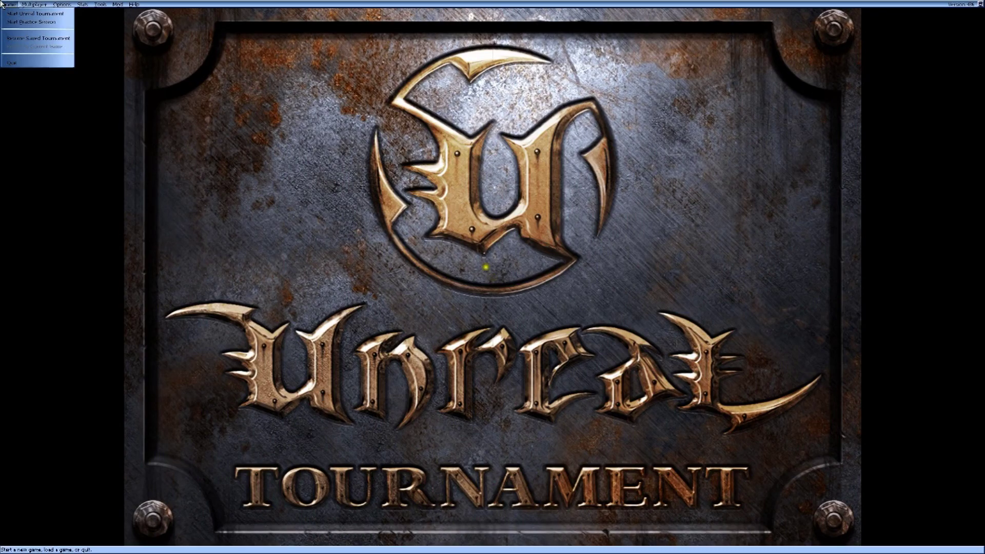
- Open the OldSkool configuration, compare its Mutator and Single Player settings, and turn off UT minigun for single player
mouse_move(39, 7)
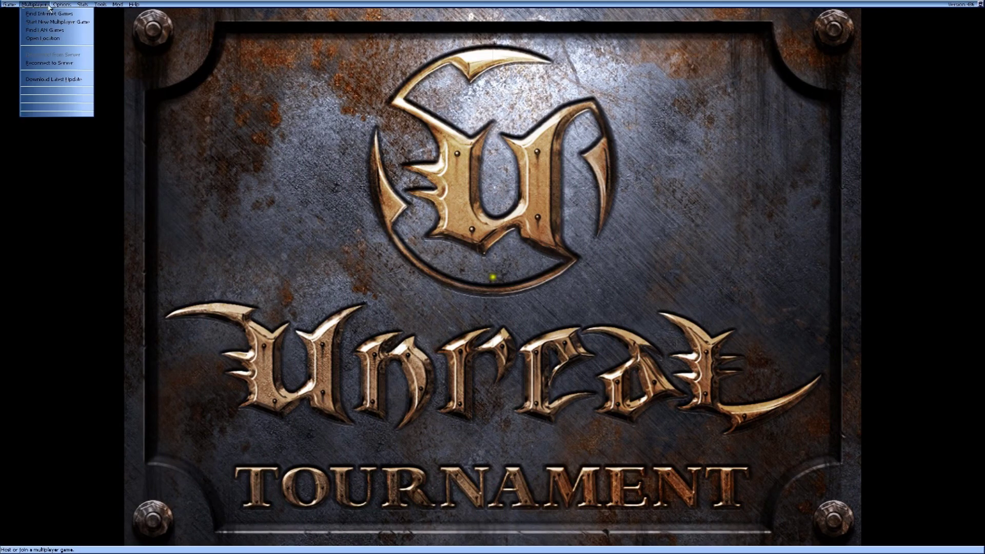
mouse_move(97, 5)
mouse_move(56, 6)
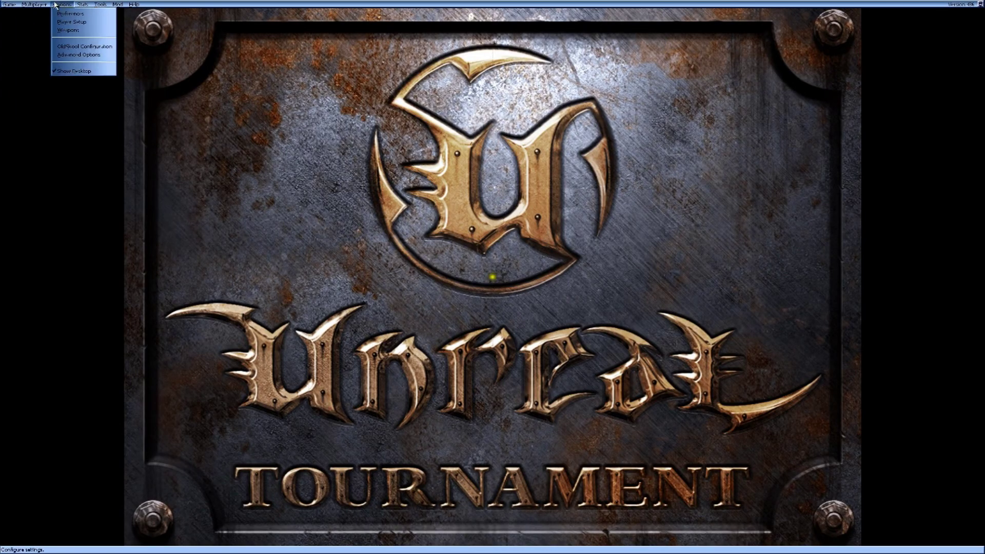
click(82, 47)
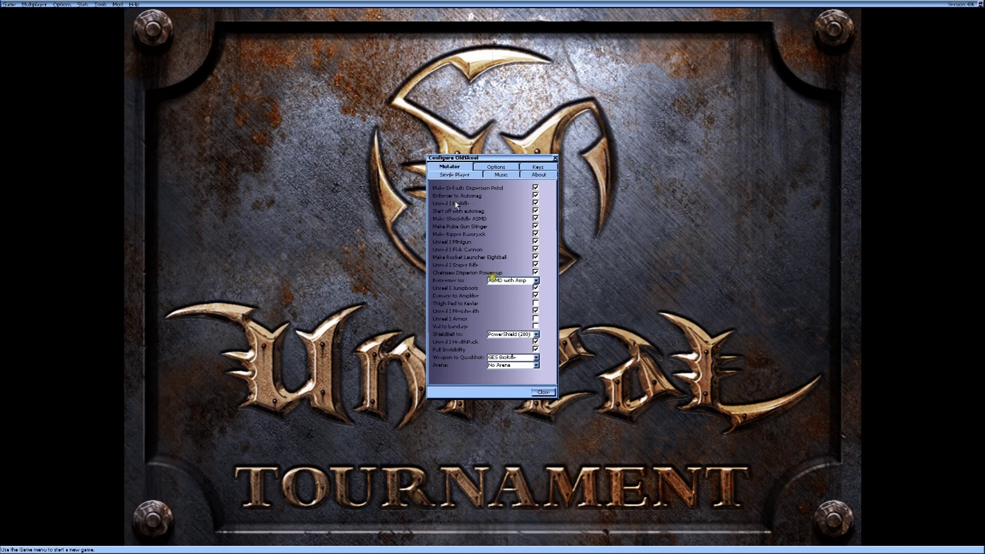
click(459, 176)
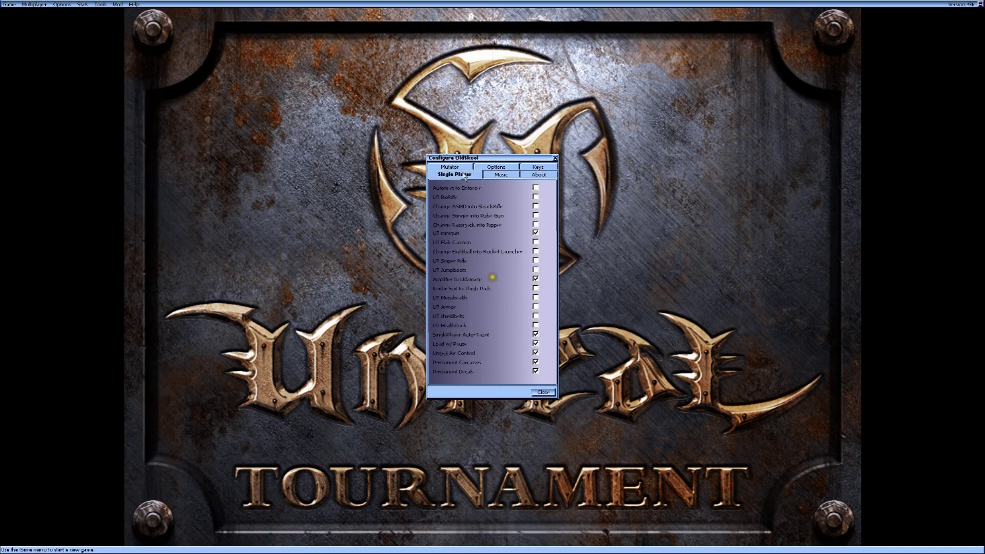
click(457, 168)
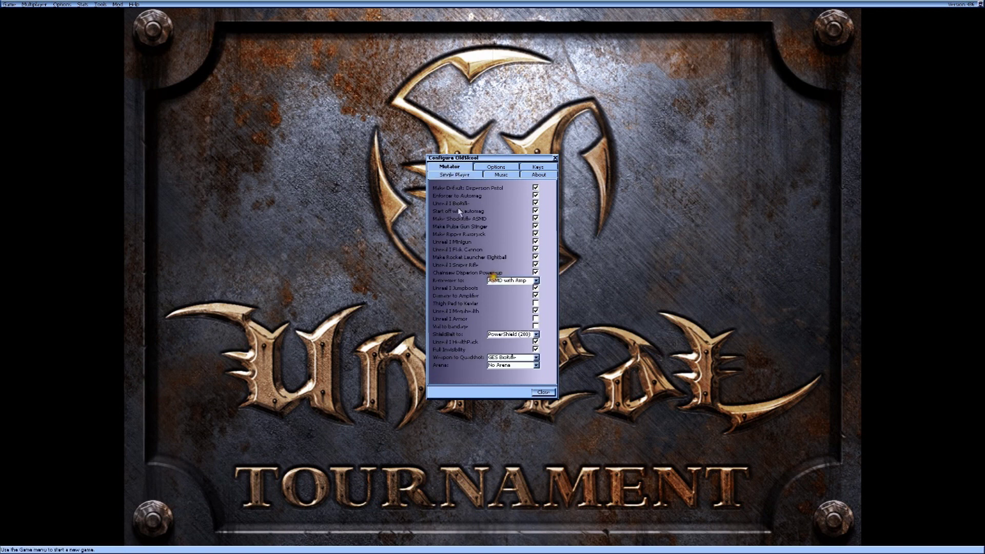
click(450, 176)
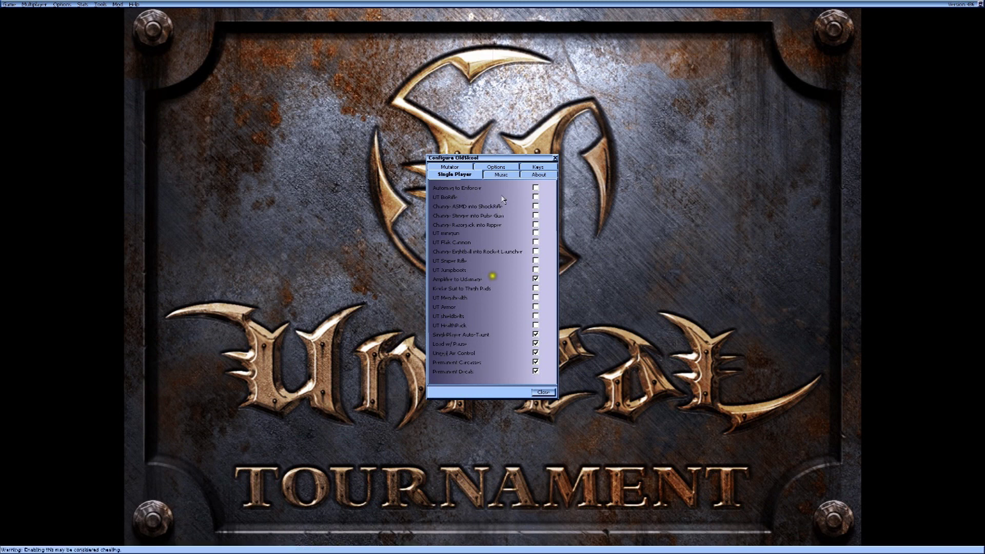
- Examine the OldSkool music settings, including the song selection
click(502, 175)
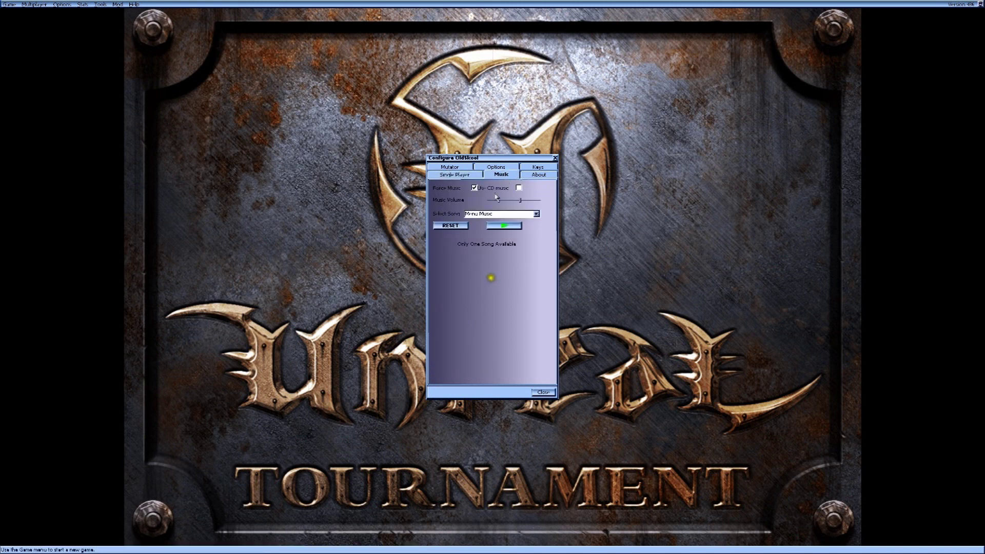
click(483, 218)
click(483, 226)
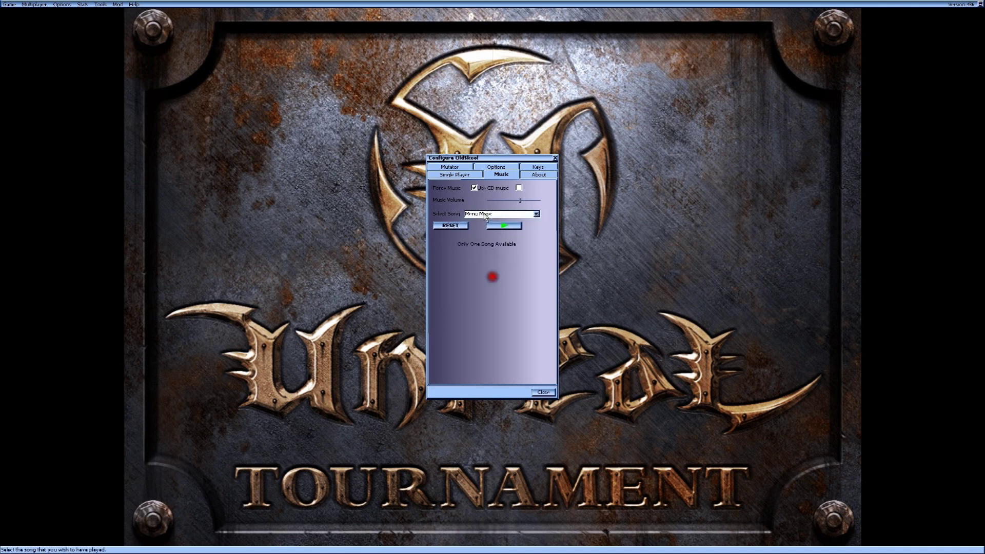
click(531, 177)
- Bind the single-player Reload control to R, leave QuickSave unassigned, and view OldSkool's general options
click(536, 169)
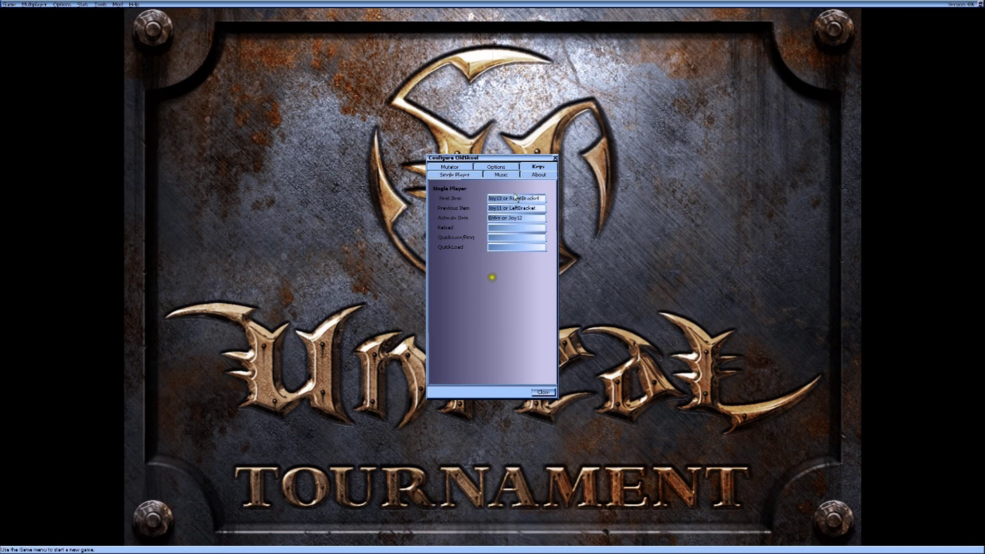
click(497, 228)
key(r)
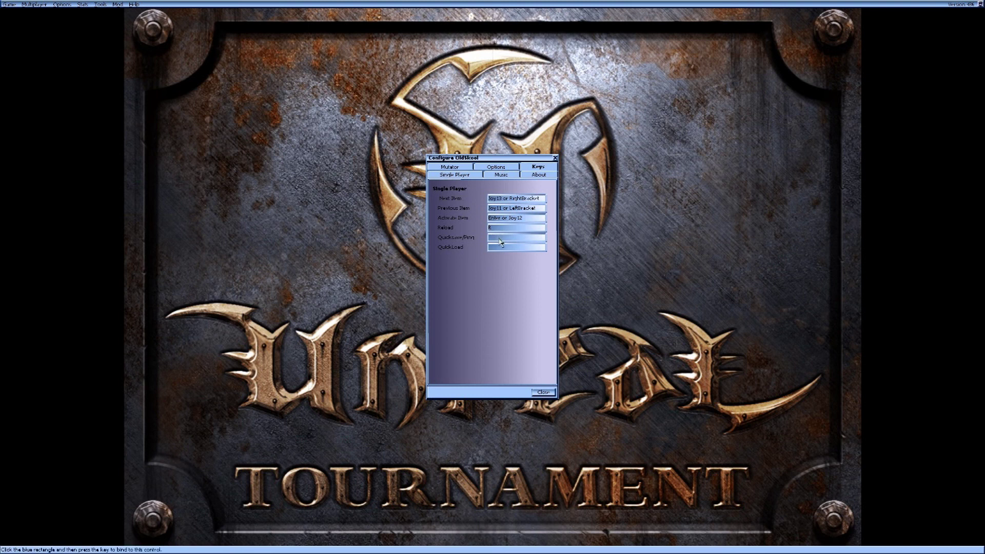
click(500, 241)
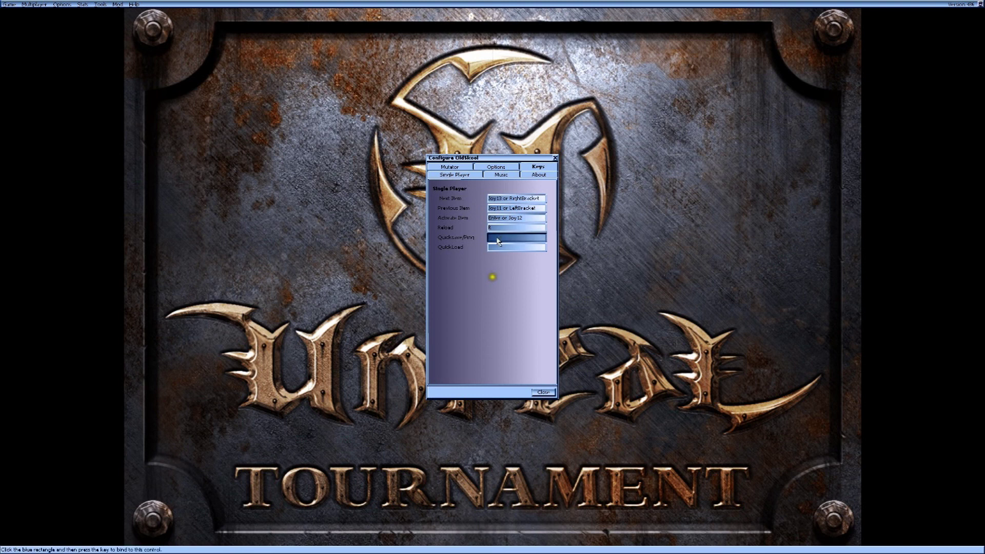
key(Escape)
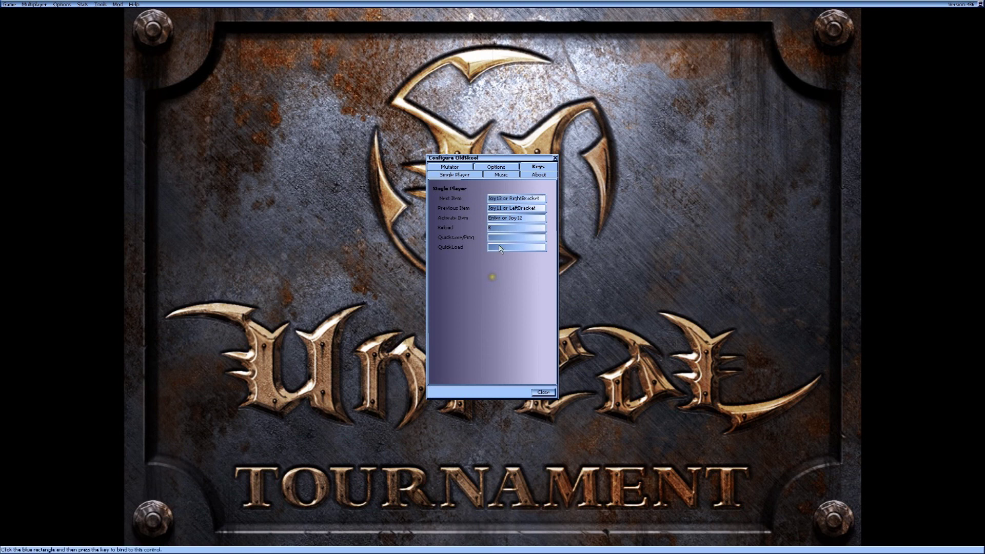
click(498, 175)
click(496, 167)
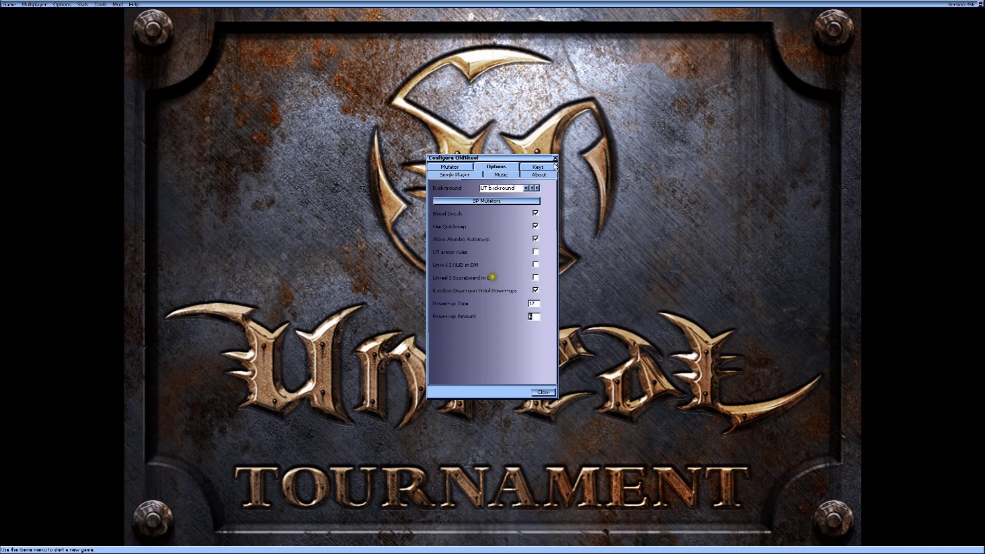
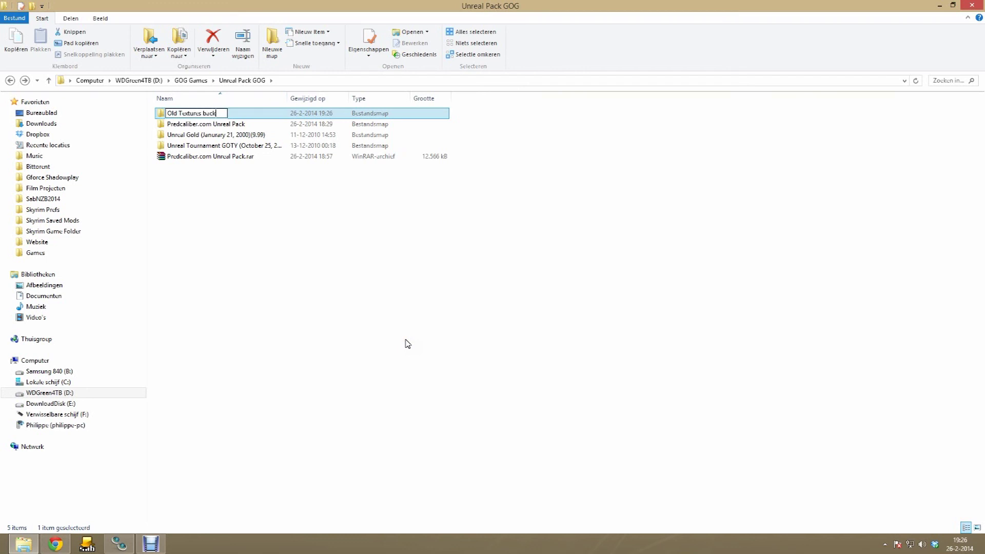
- Finish naming the backup folder Old Textures backup and create a New Textures folder beside it in Unreal Pack GOG
right_click(276, 314)
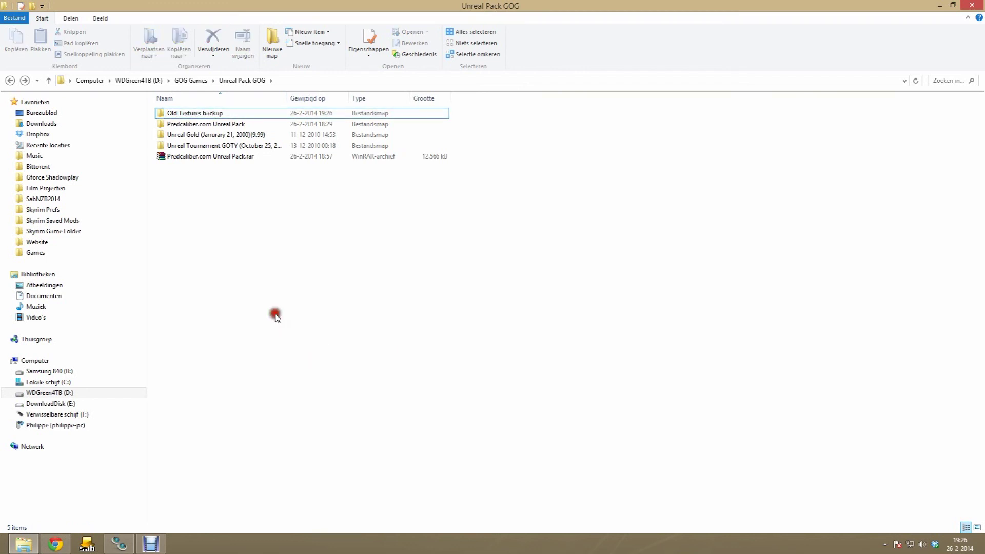
click(319, 437)
click(477, 322)
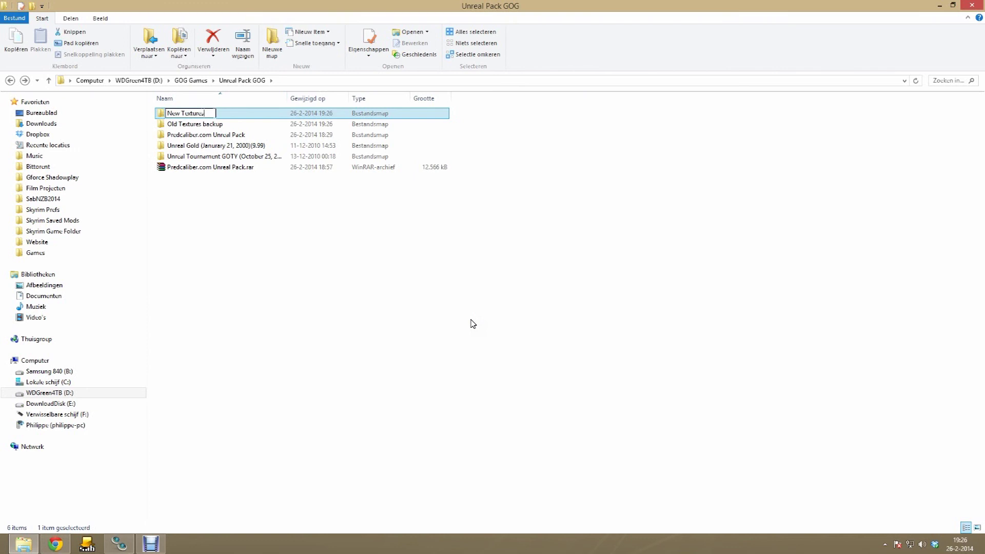
text(New Textures)
key(Return)
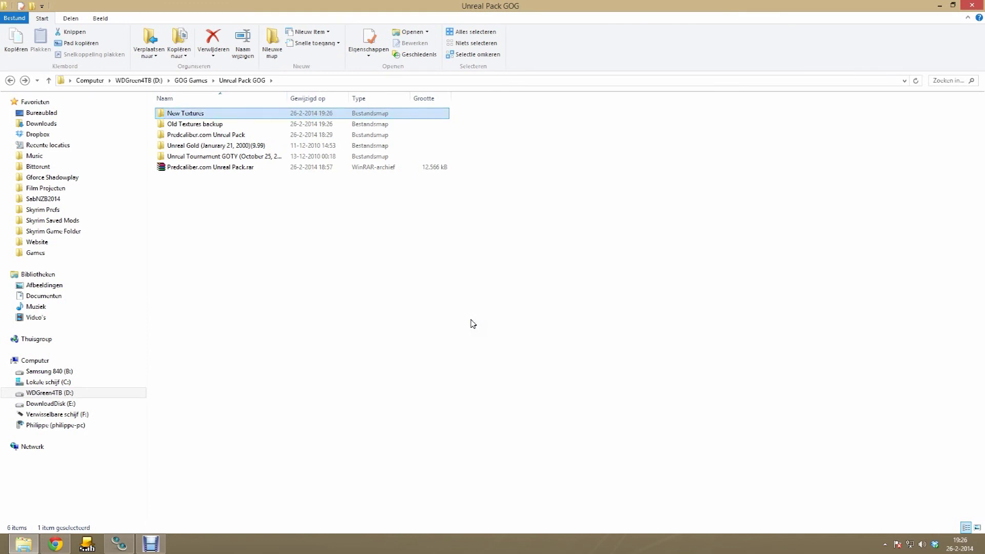
- Copy all files from the Textures folder of the installed Unreal Tournament GOTY
click(203, 127)
click(62, 251)
click(200, 178)
double_click(200, 179)
double_click(179, 186)
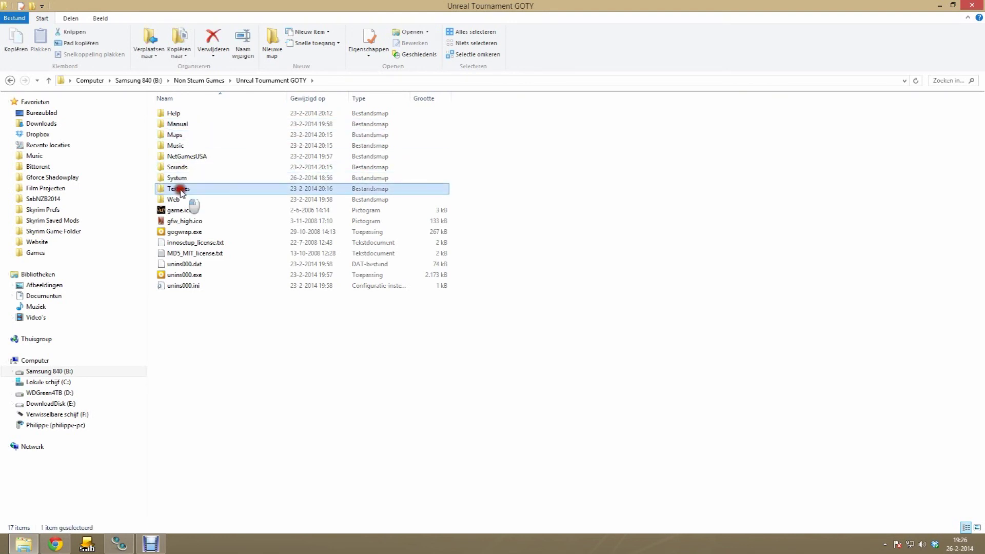
click(580, 246)
scroll(485, 308, down, 20)
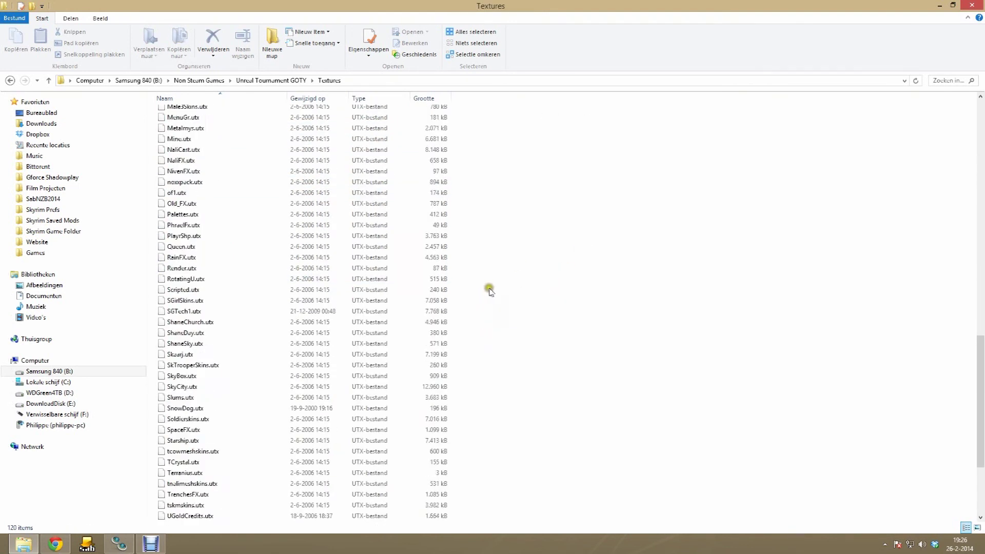
key(ctrl+a)
right_click(183, 213)
click(241, 306)
click(580, 259)
- Paste the copied texture files into Old Textures backup and return to the Unreal Pack GOG folder
key(BackSpace)
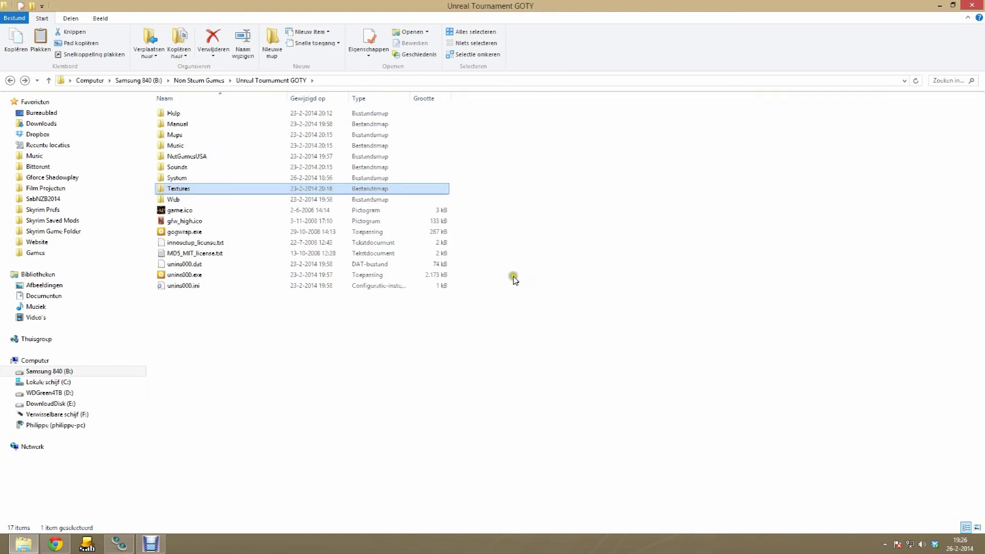
key(BackSpace)
key(BackSpace)
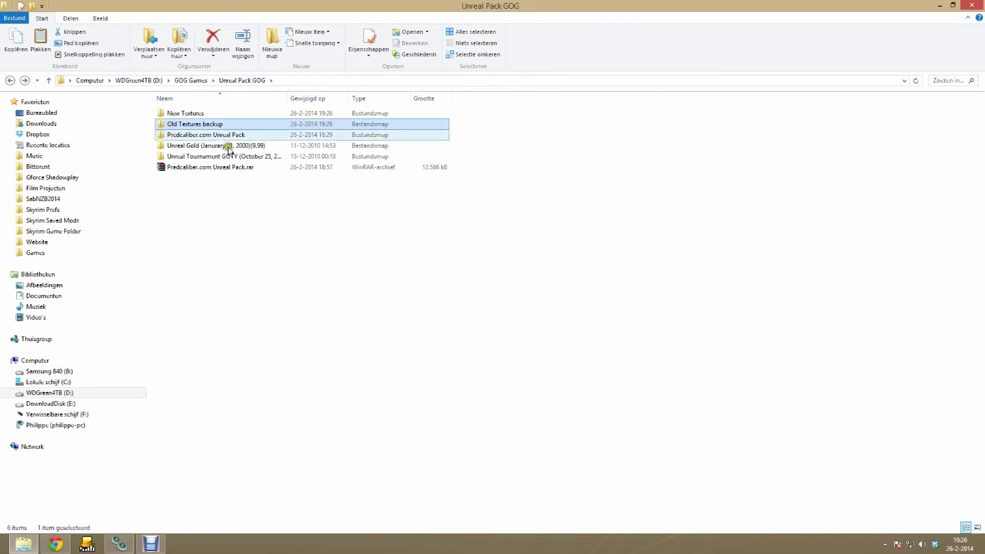
double_click(208, 126)
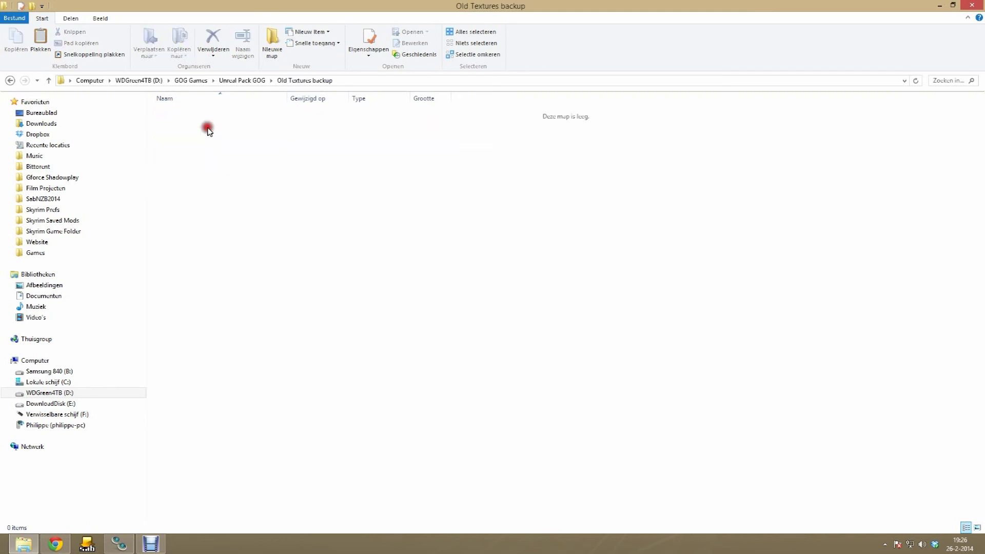
right_click(217, 199)
click(259, 267)
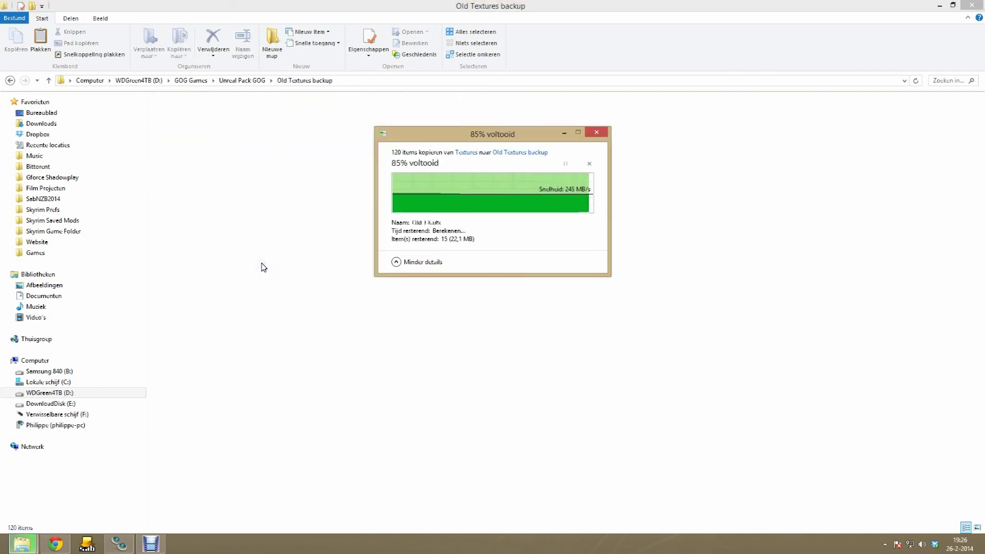
click(630, 214)
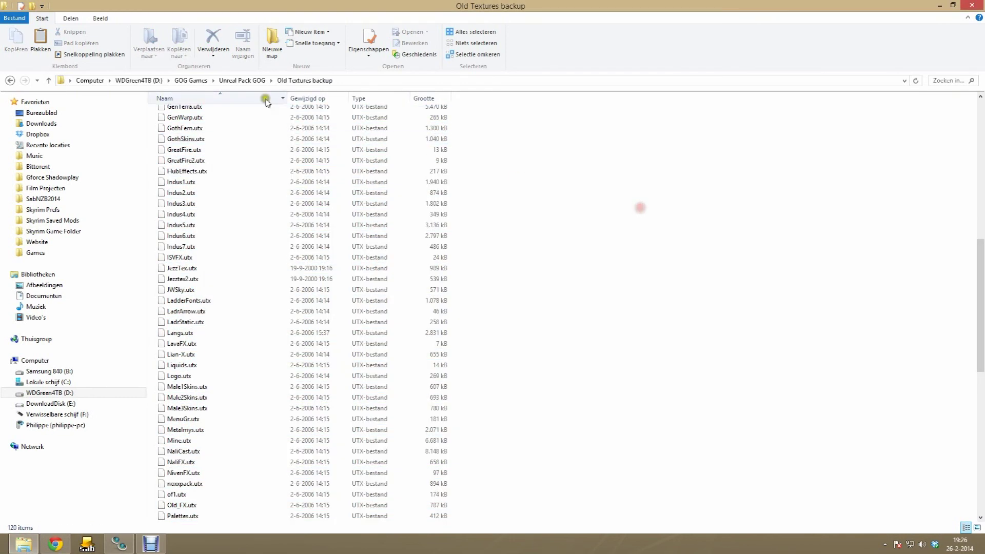
click(245, 83)
- Switch to Chrome and open the Unreal HD (with UT engine) game page on predcaliber.com
click(56, 544)
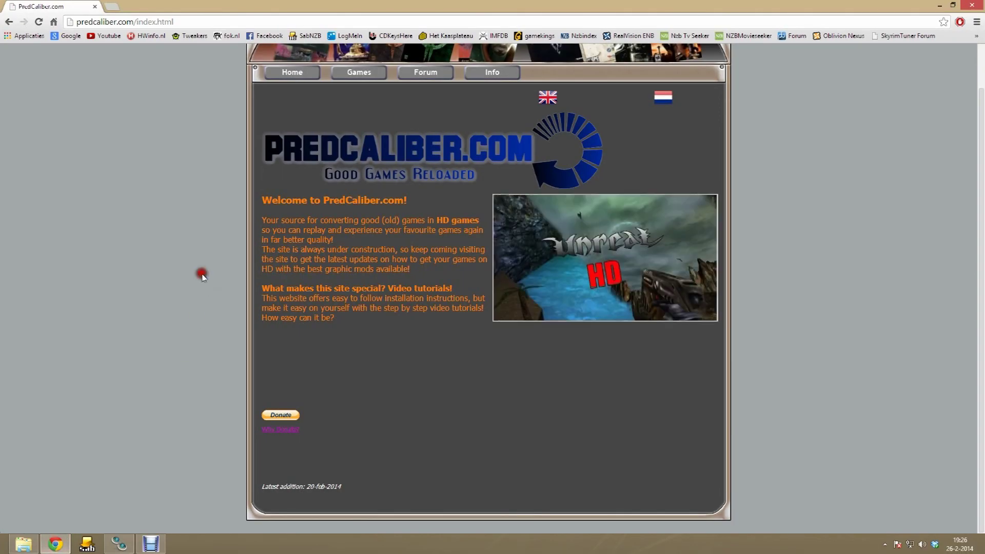
scroll(196, 58, up, 1)
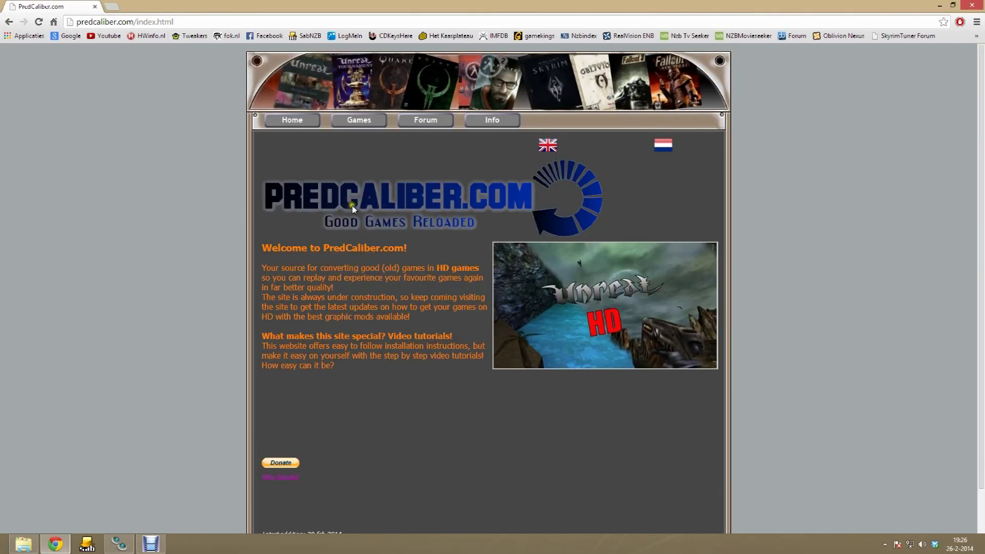
mouse_move(358, 120)
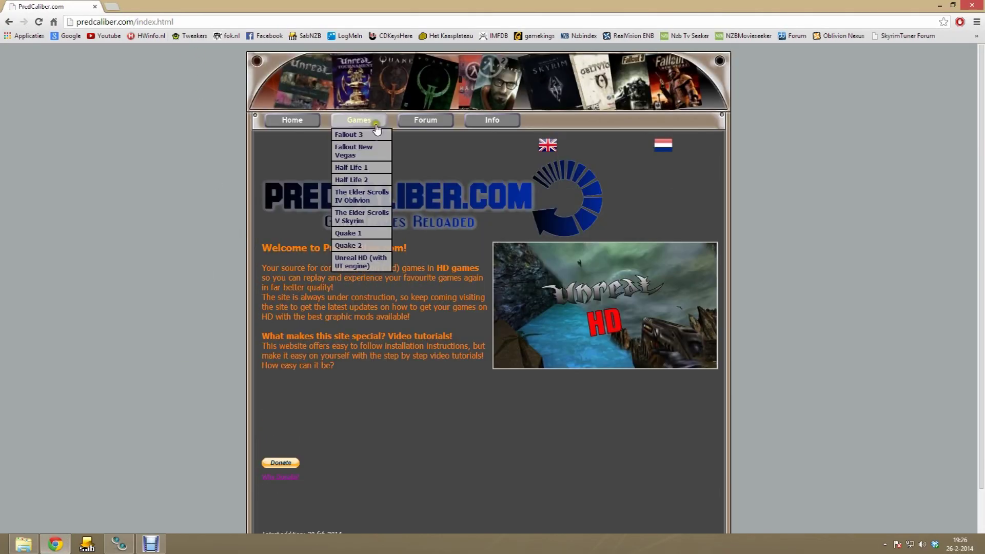
click(356, 266)
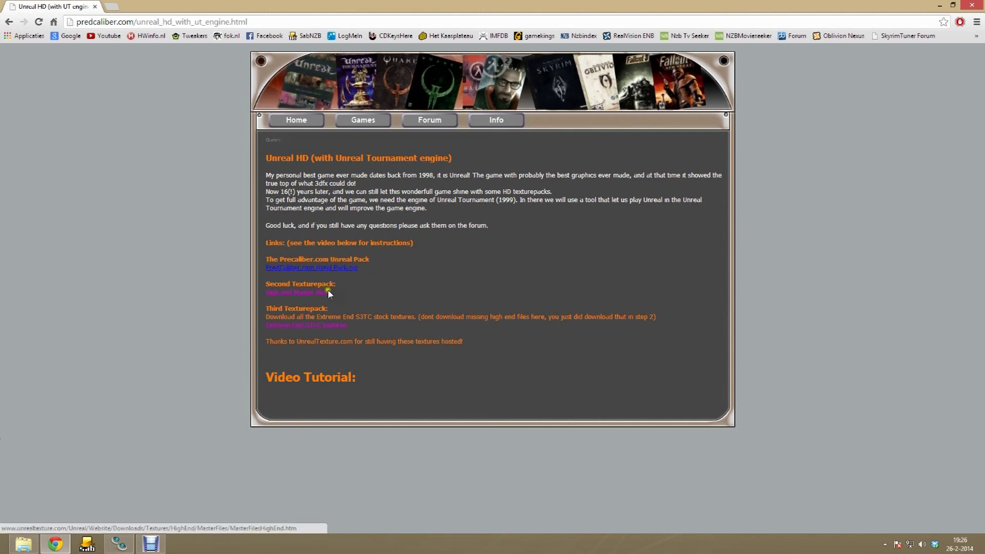
- Open the Second Texturepack link to the S3TC High End master files in a new browser tab
click(292, 294)
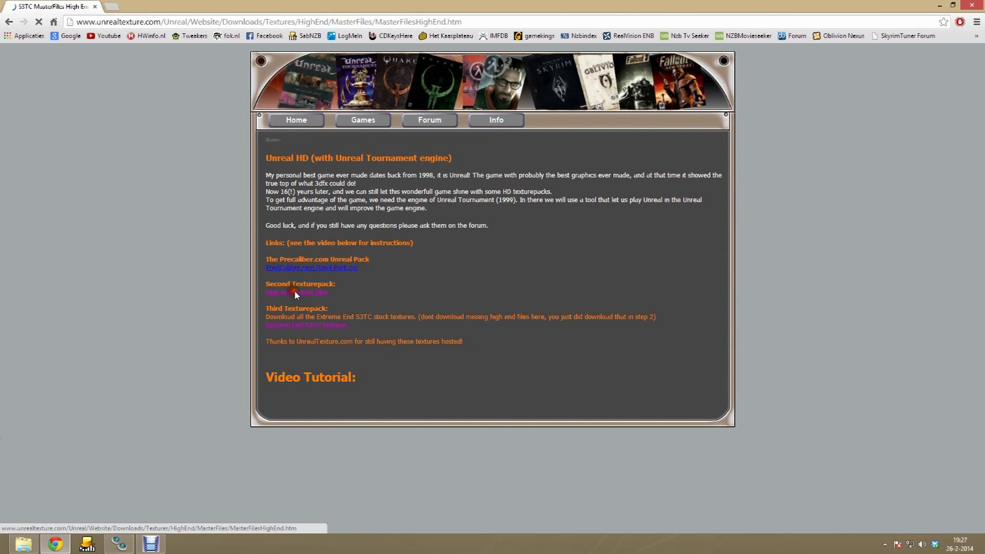
key(BackSpace)
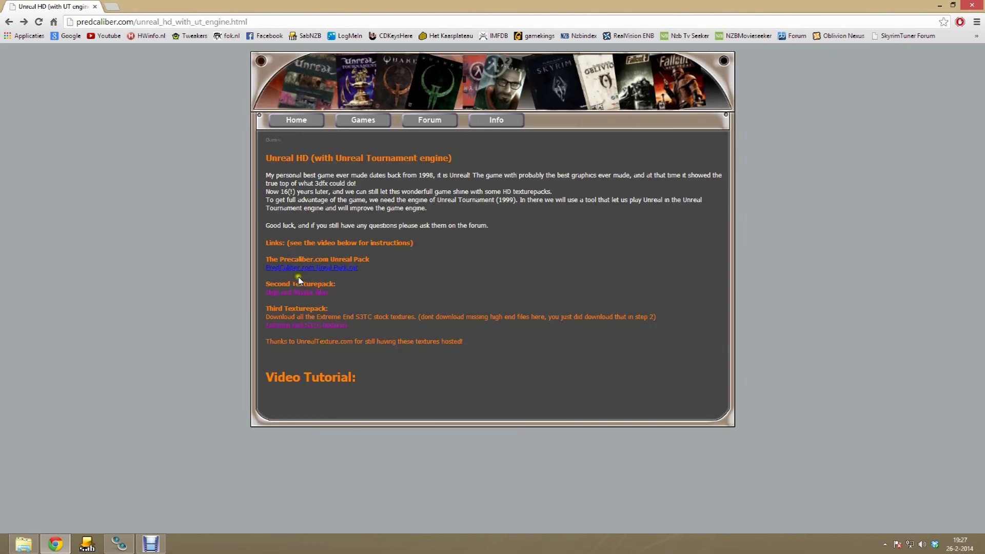
right_click(294, 297)
click(308, 300)
click(154, 6)
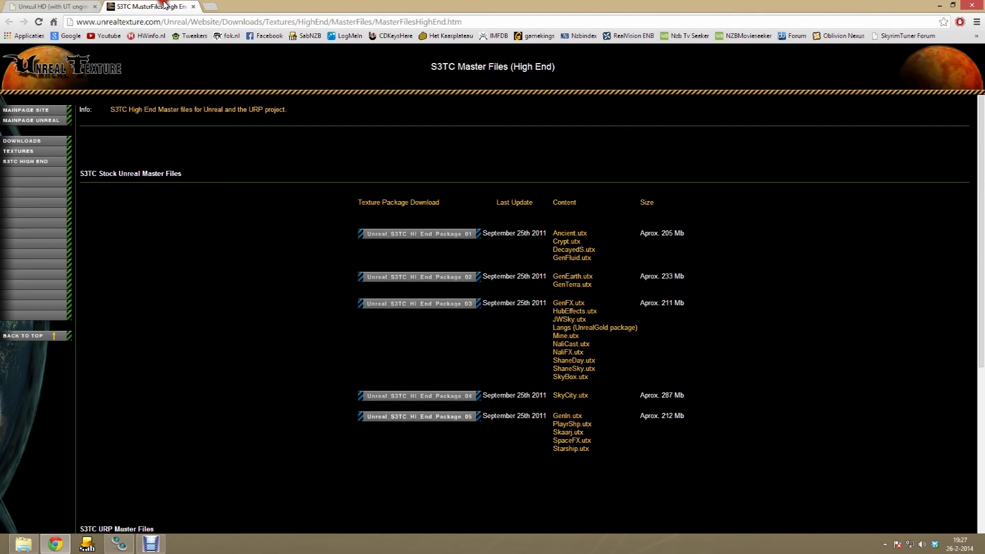
- Download Unreal S3TC Hi End Package 01 into the New Textures folder inside Unreal Pack GOG
click(442, 235)
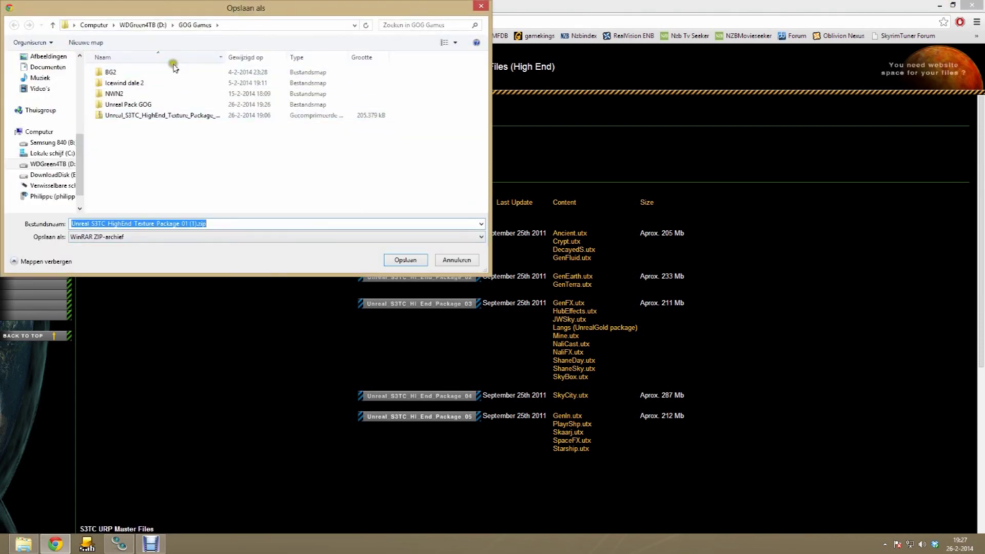
click(148, 104)
double_click(147, 104)
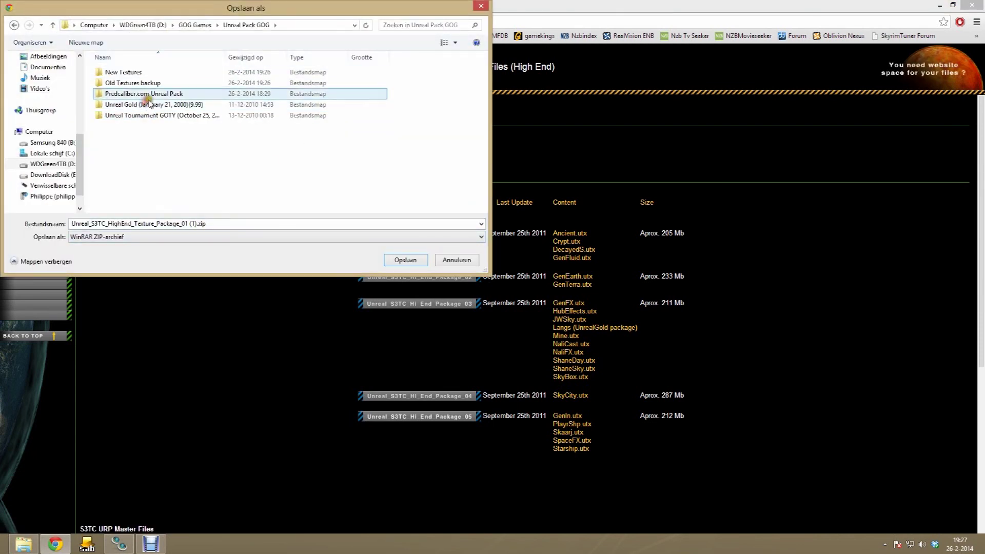
double_click(136, 76)
click(405, 260)
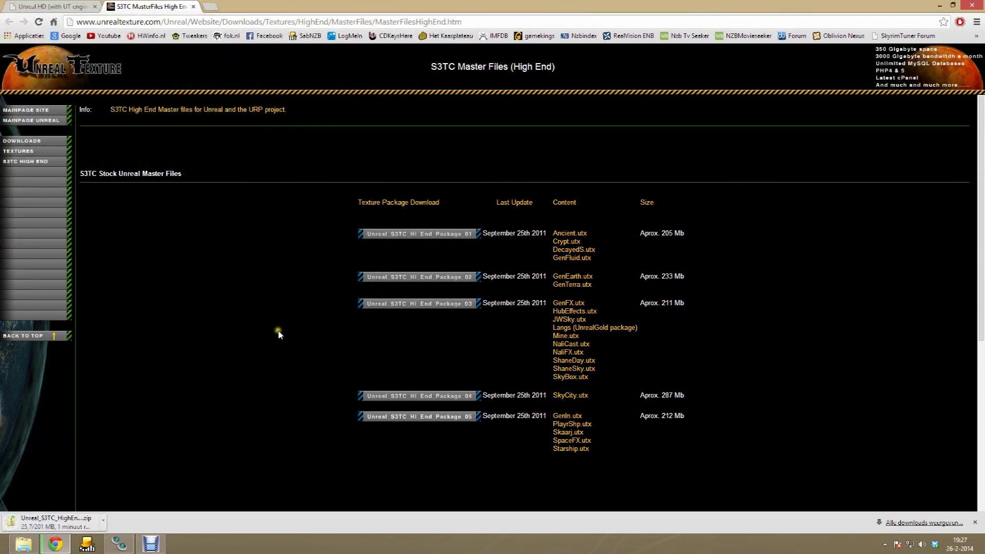
- Download Unreal S3TC Hi End Packages 02 through 05 into the same New Textures folder
click(404, 279)
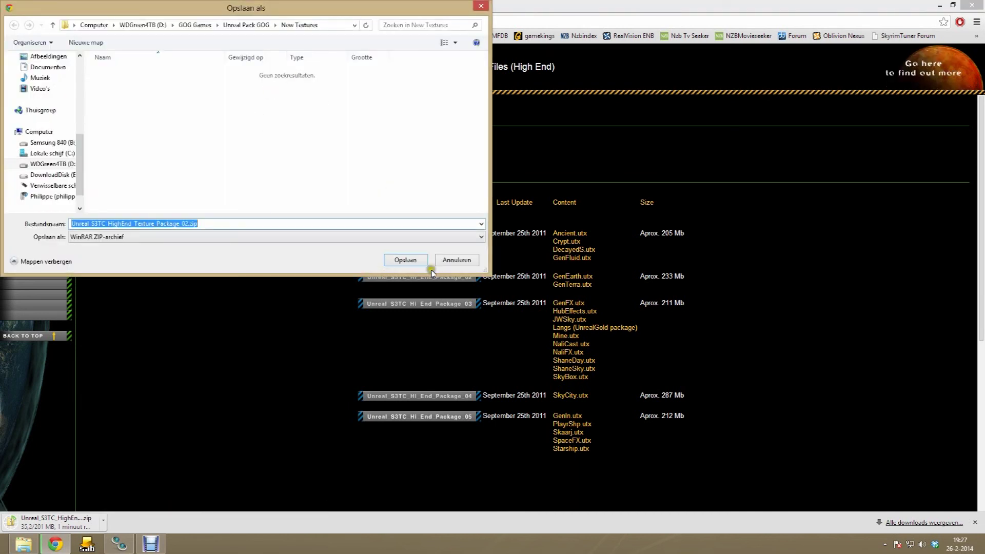
click(400, 264)
click(396, 306)
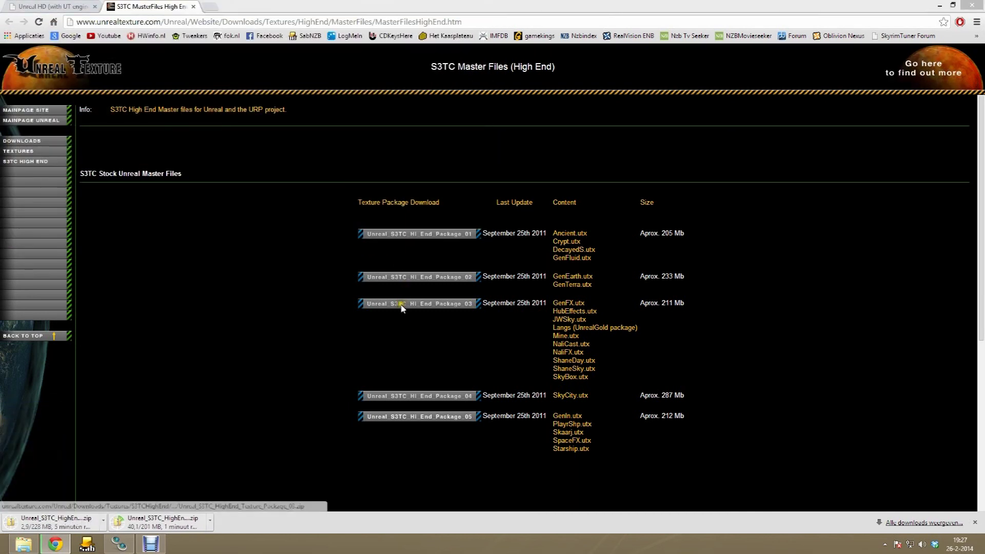
click(403, 259)
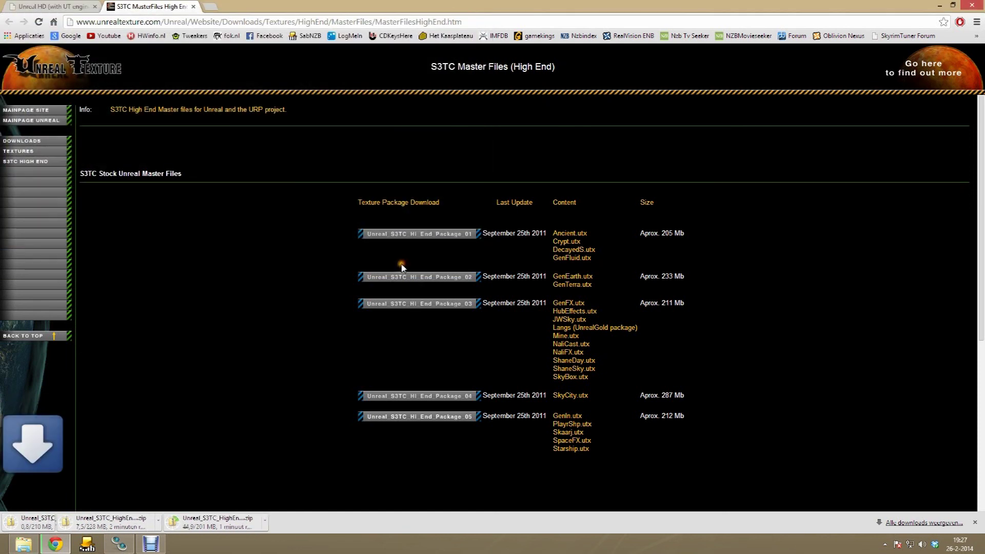
click(396, 394)
click(409, 262)
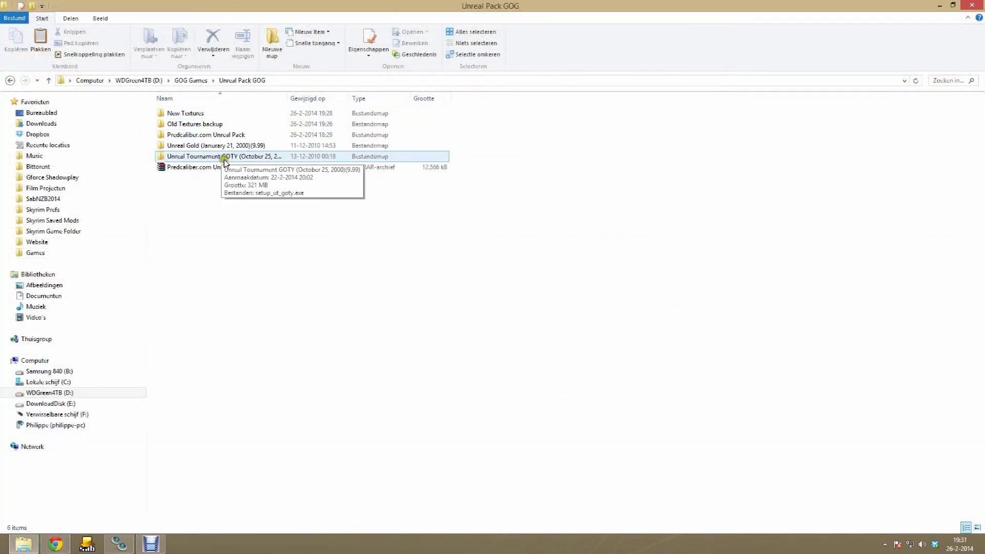
- Open the New Textures folder in File Explorer and create a subfolder named Highend
double_click(220, 113)
right_click(231, 253)
click(279, 374)
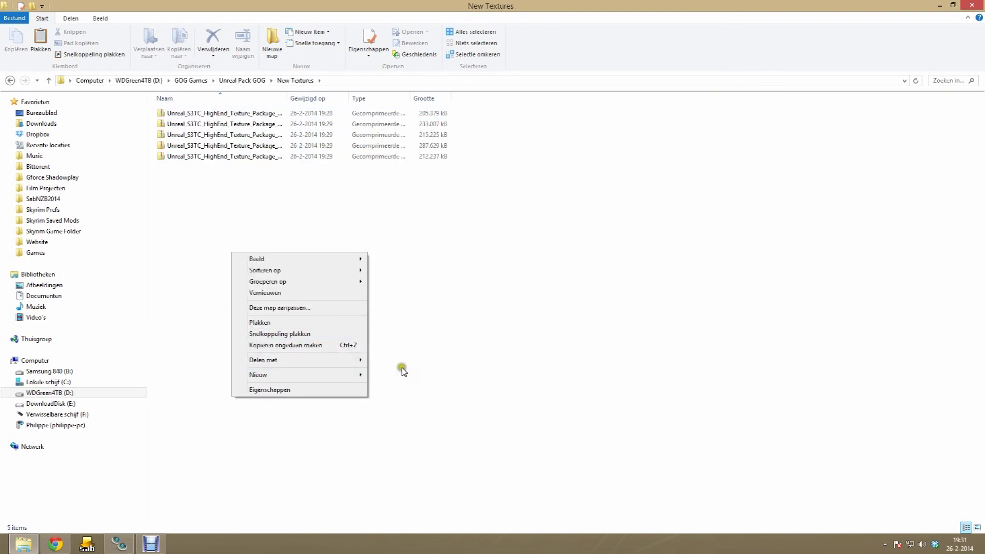
mouse_move(345, 377)
click(389, 375)
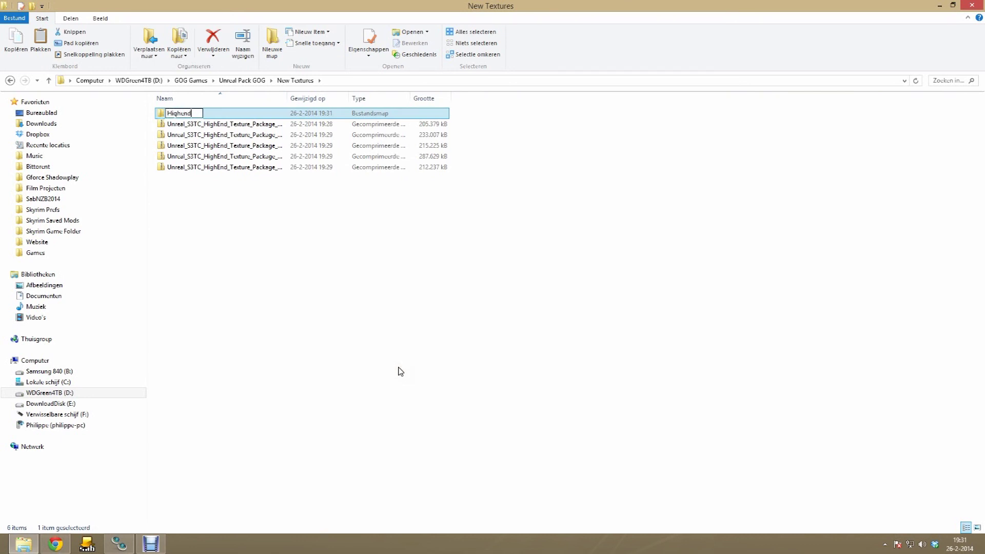
click(295, 235)
- Move the five High End texture package archives into Highend, check its contents and return to New Textures
drag(248, 220, 179, 113)
double_click(177, 113)
click(259, 211)
key(BackSpace)
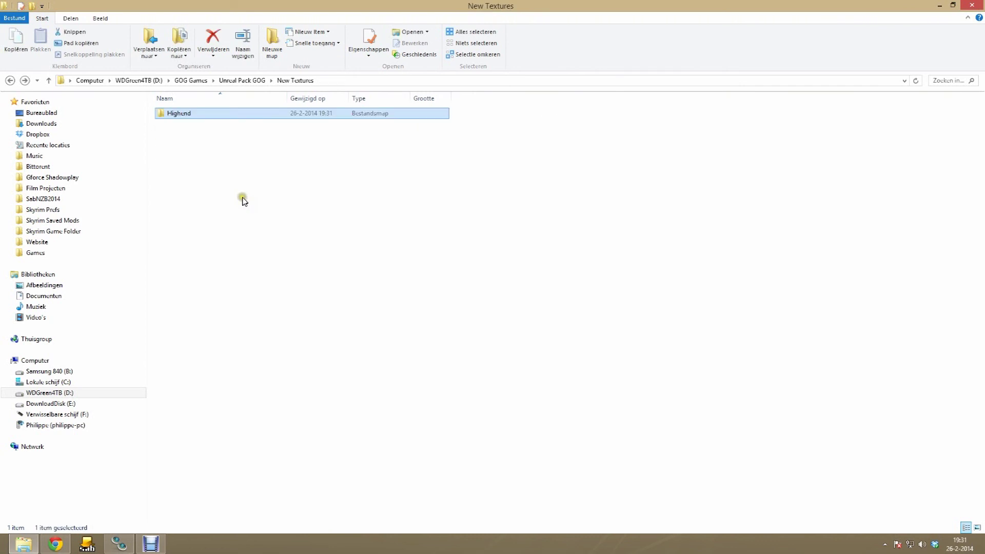
- Create a second subfolder named Ultra in New Textures
right_click(253, 208)
mouse_move(308, 329)
click(433, 333)
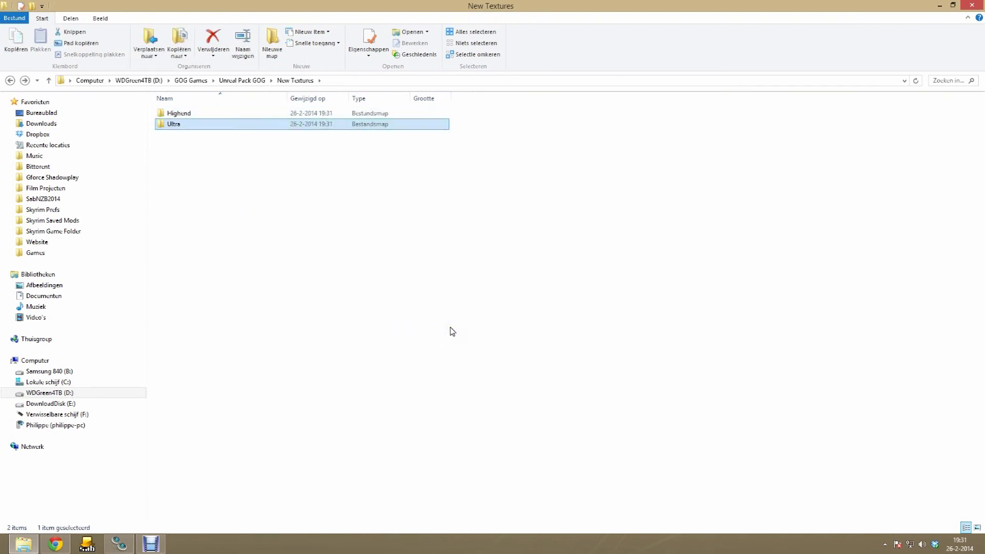
click(297, 271)
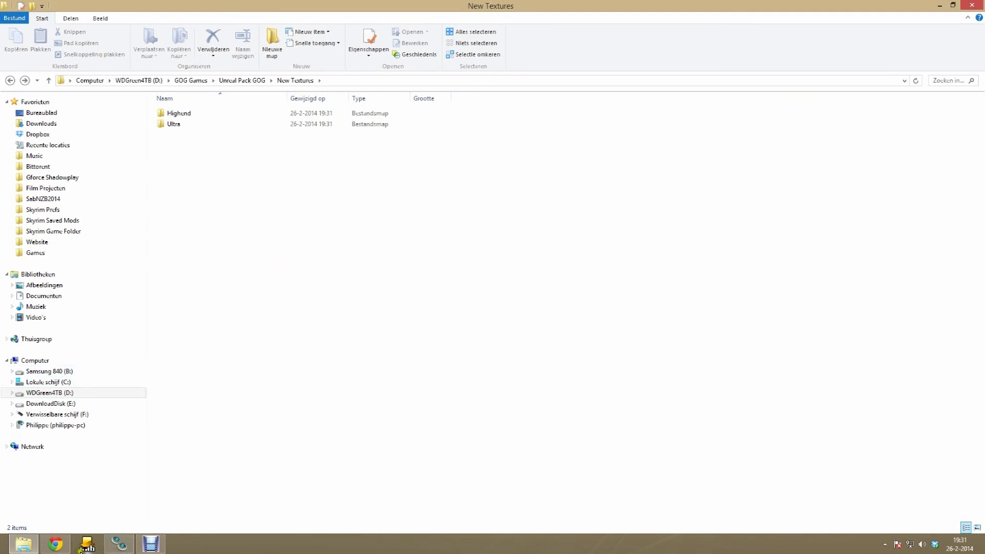
- Switch to Chrome, close the High End master files tab and open the Third Texturepack link to the Extreme End S3TC textures
click(57, 548)
click(193, 7)
click(192, 6)
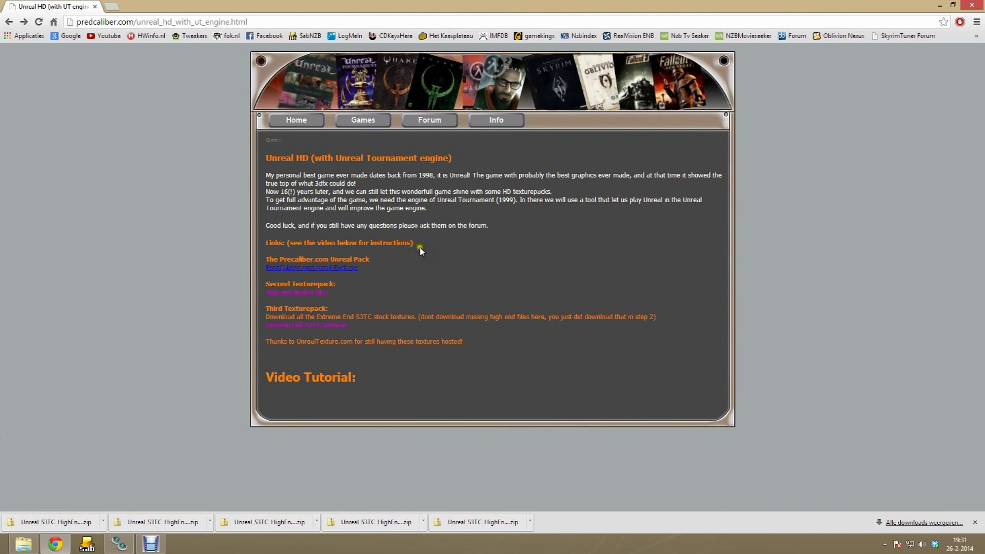
click(339, 328)
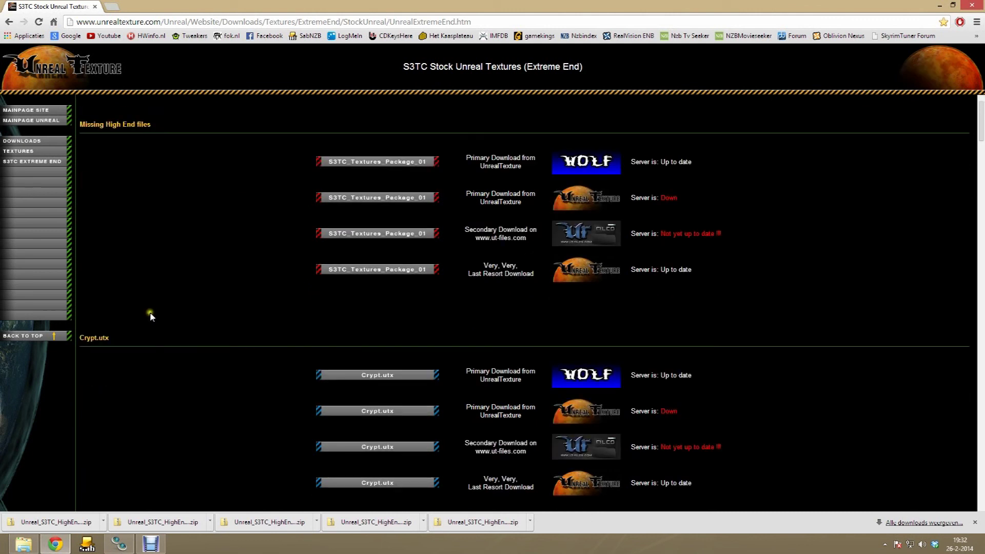
- Look through the Extreme End stock texture downloads, from the missing High End files to StarShip.utx
click(175, 200)
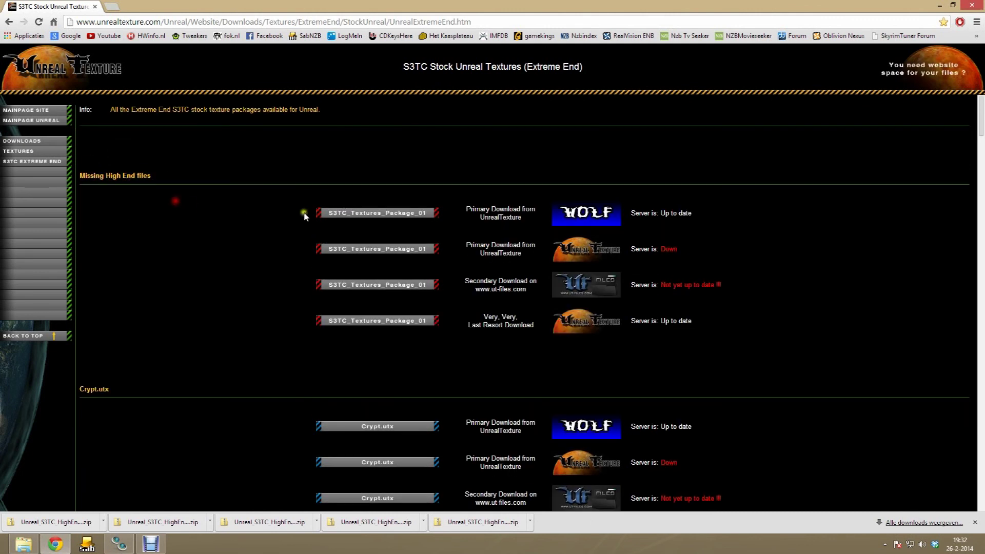
scroll(82, 193, down, 4)
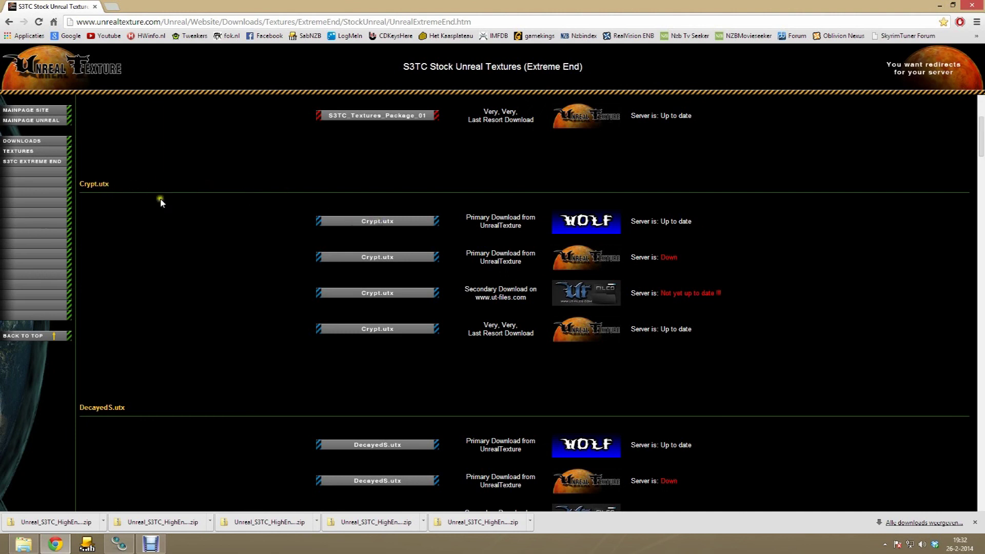
scroll(95, 311, down, 15)
scroll(103, 308, down, 20)
scroll(103, 305, down, 15)
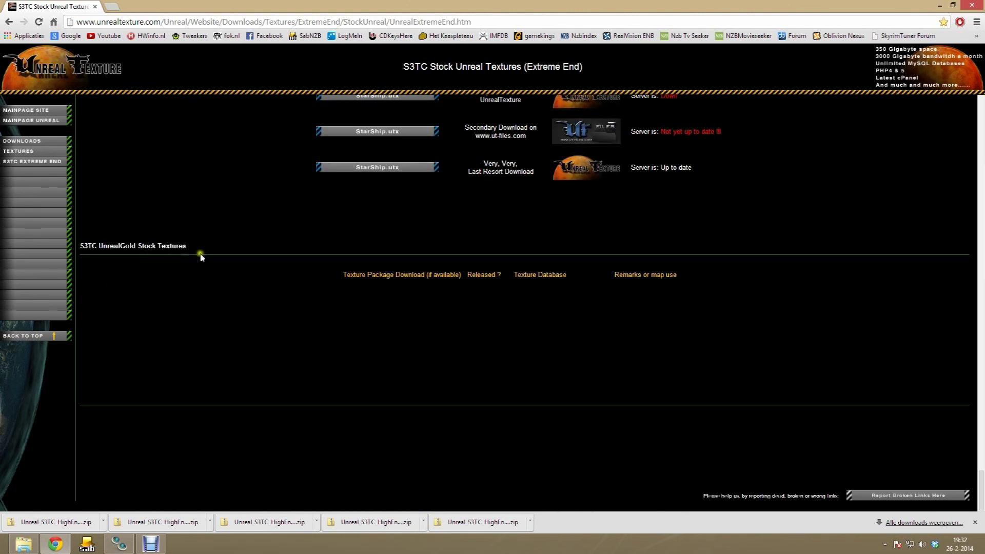
scroll(359, 248, up, 10)
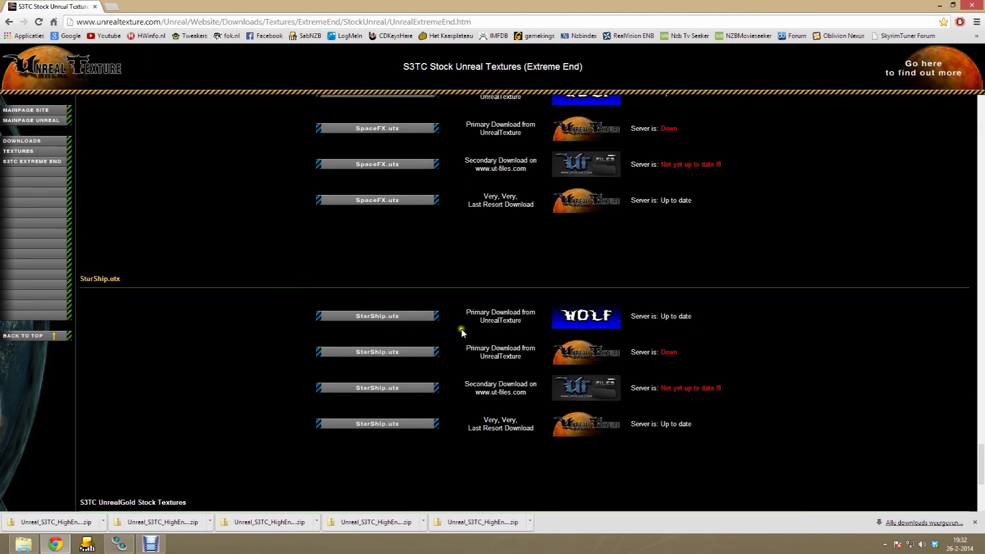
- Download the Extreme End Crypt.utx archive from the last-resort UnrealTexture mirror into the Ultra folder
scroll(233, 292, up, 10)
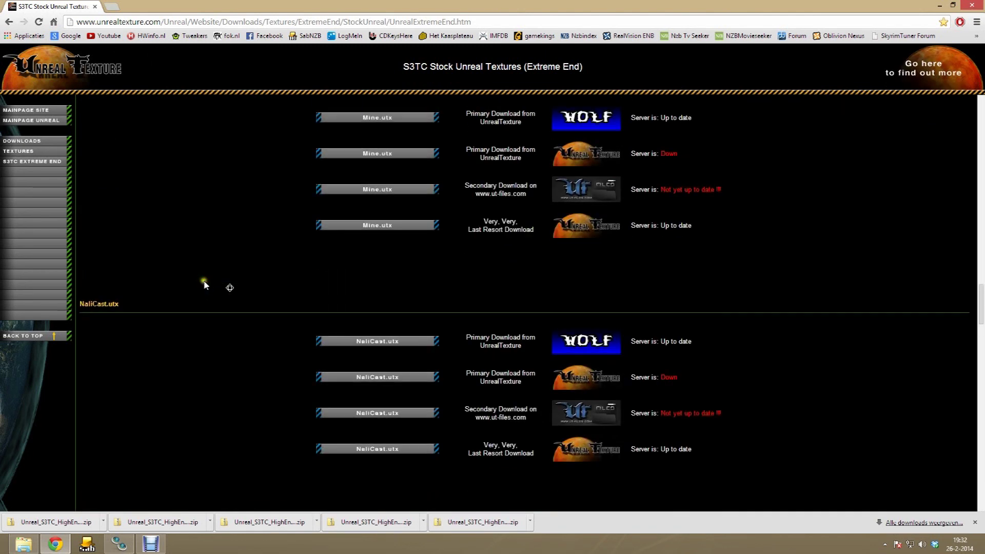
scroll(181, 276, up, 10)
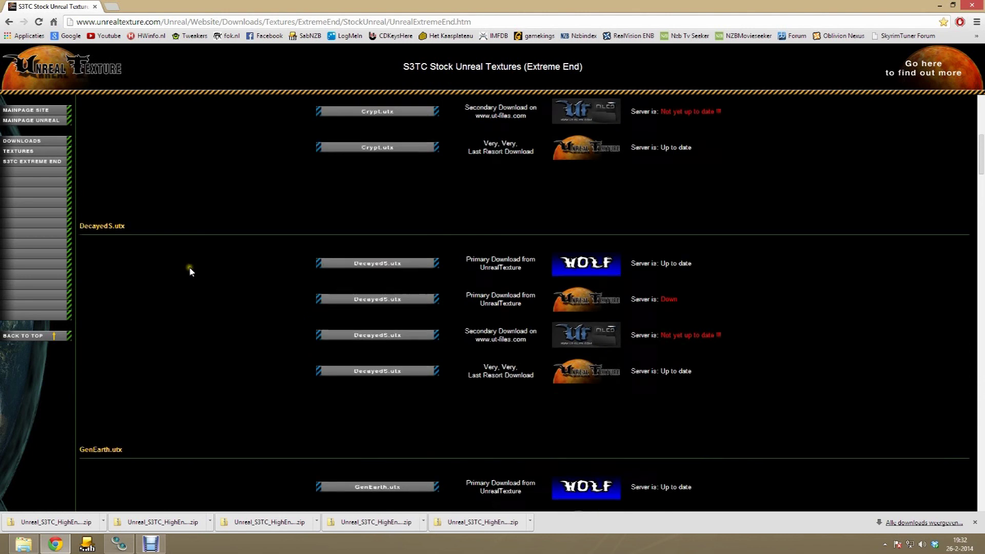
scroll(197, 267, up, 1)
scroll(211, 261, down, 4)
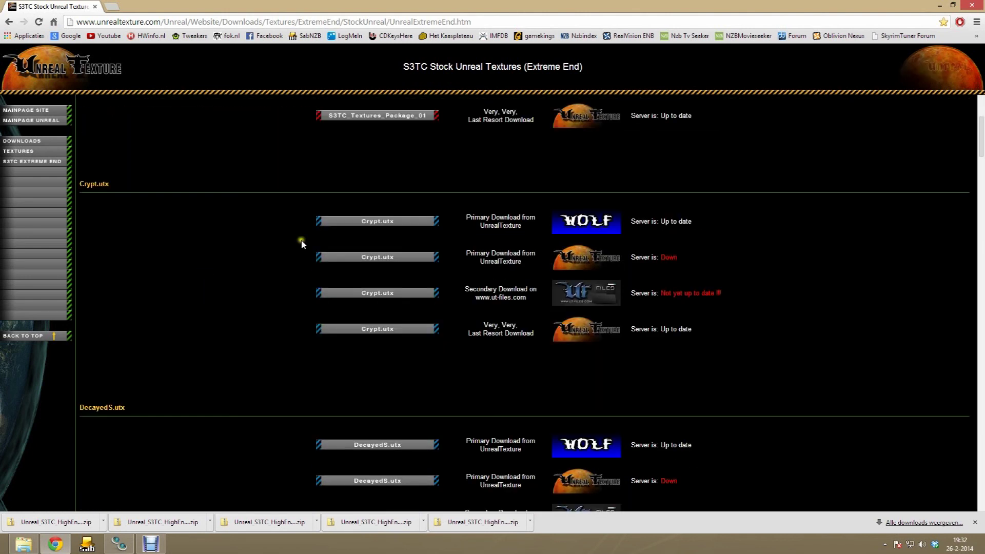
click(404, 220)
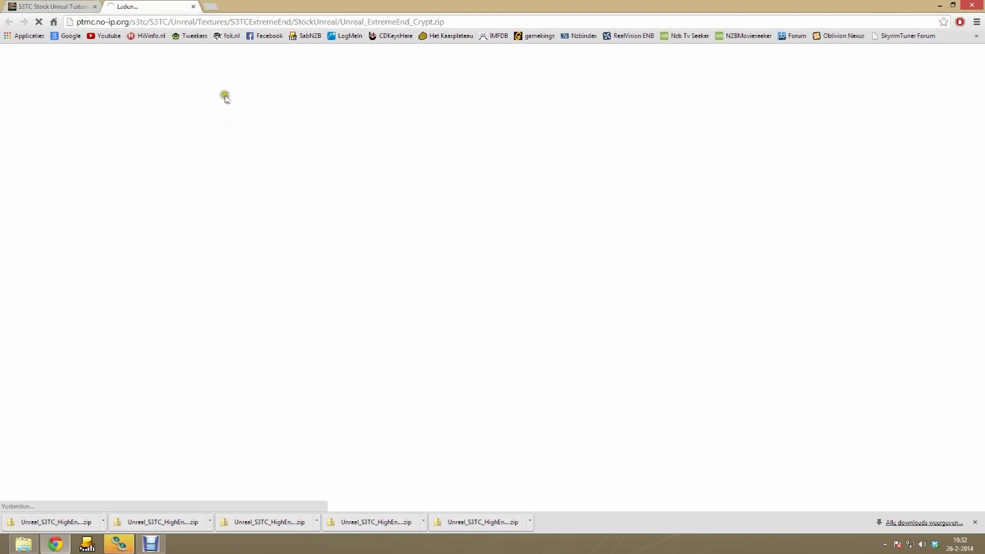
click(193, 7)
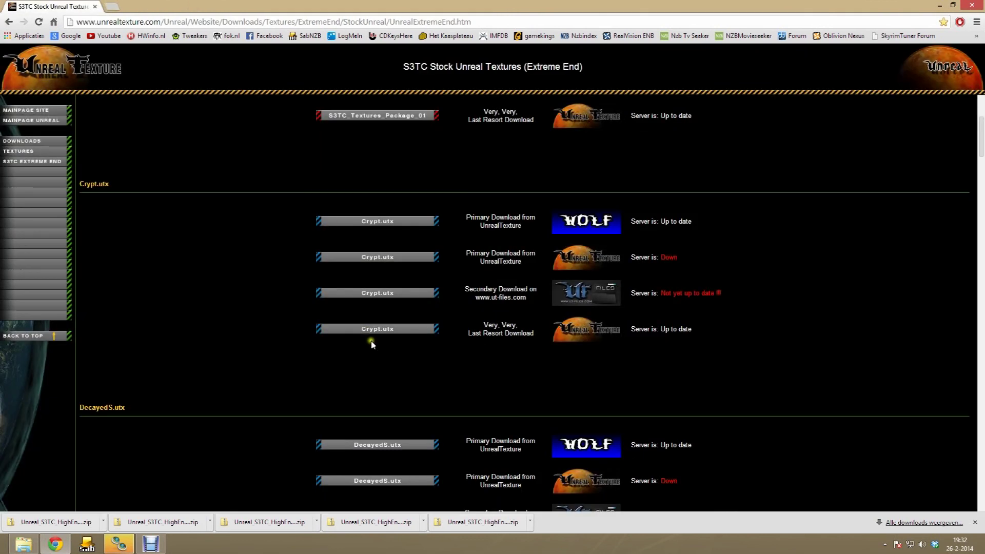
click(373, 334)
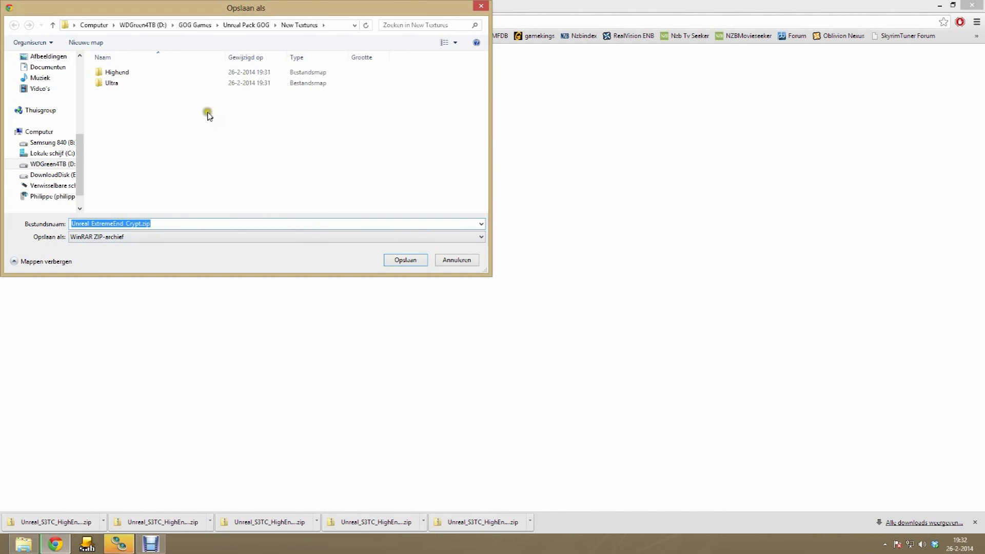
double_click(111, 83)
click(388, 258)
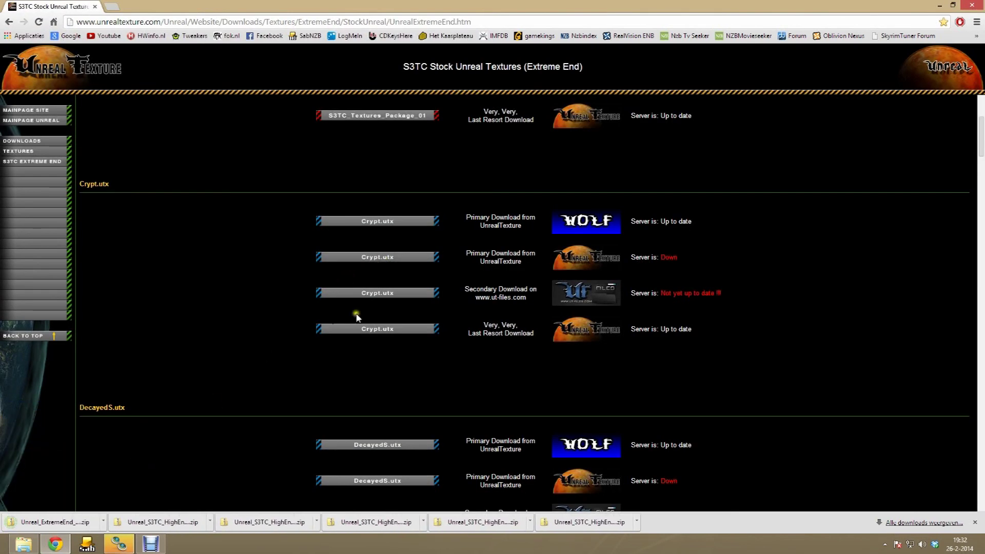
- Download the Extreme End DecayedS.utx archive from its last-resort mirror into the Ultra folder
scroll(275, 375, down, 4)
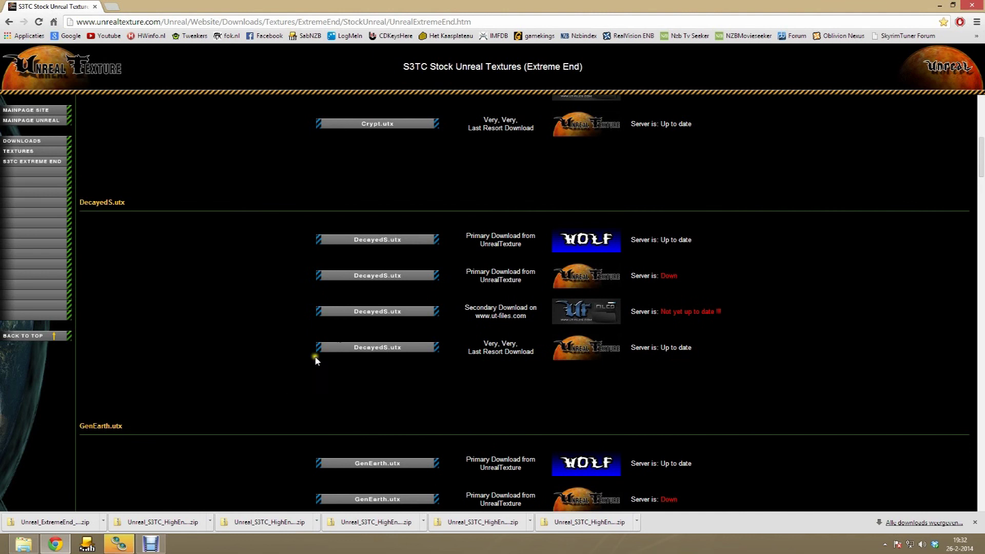
click(376, 349)
click(388, 260)
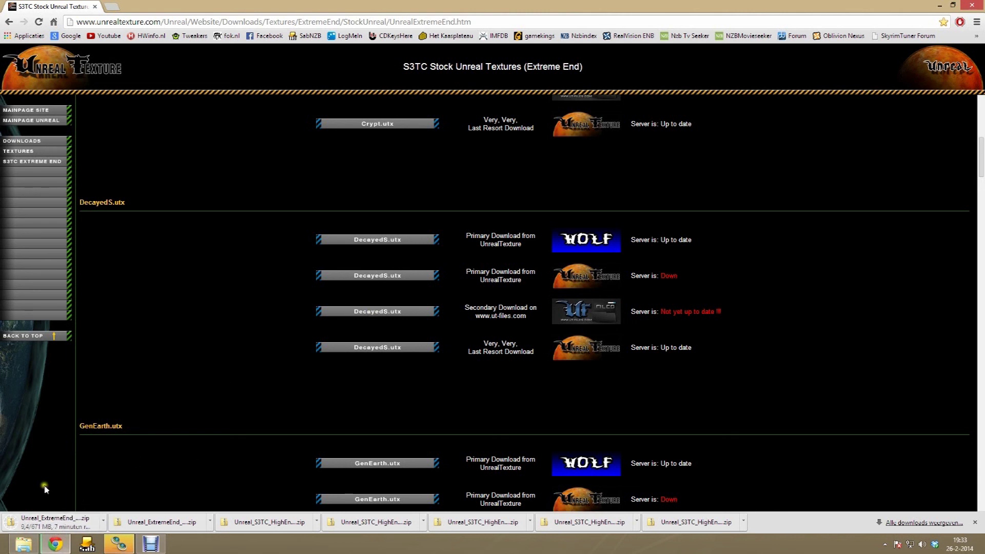
scroll(231, 235, down, 3)
scroll(358, 214, up, 3)
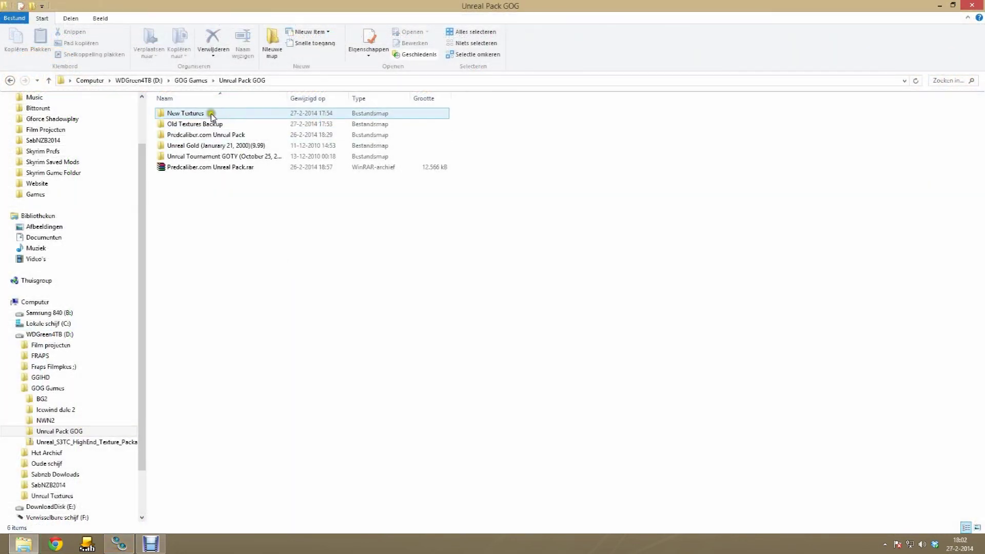
- Extract all five High End texture package archives directly into the Highend folder under New Textures, overwriting all duplicate files
click(211, 113)
double_click(211, 113)
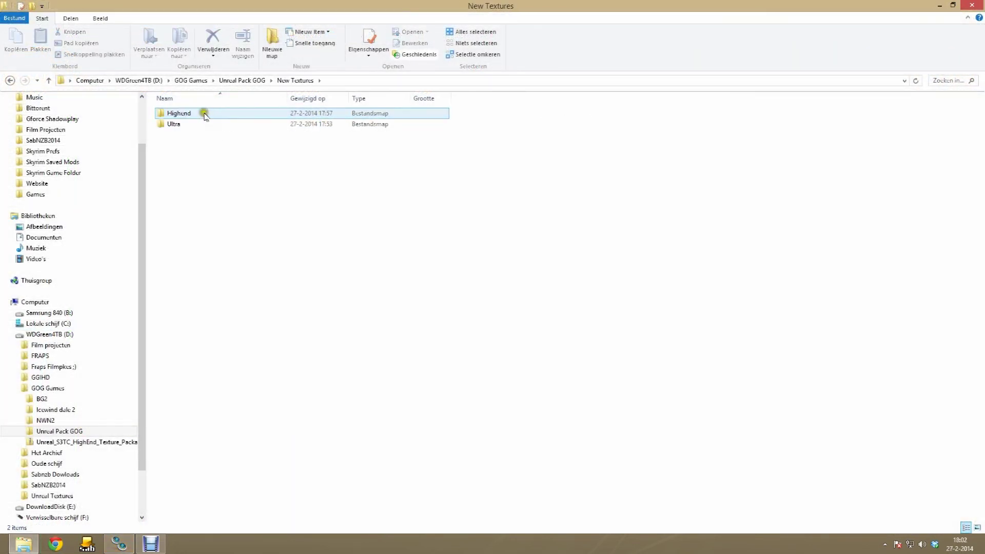
double_click(204, 115)
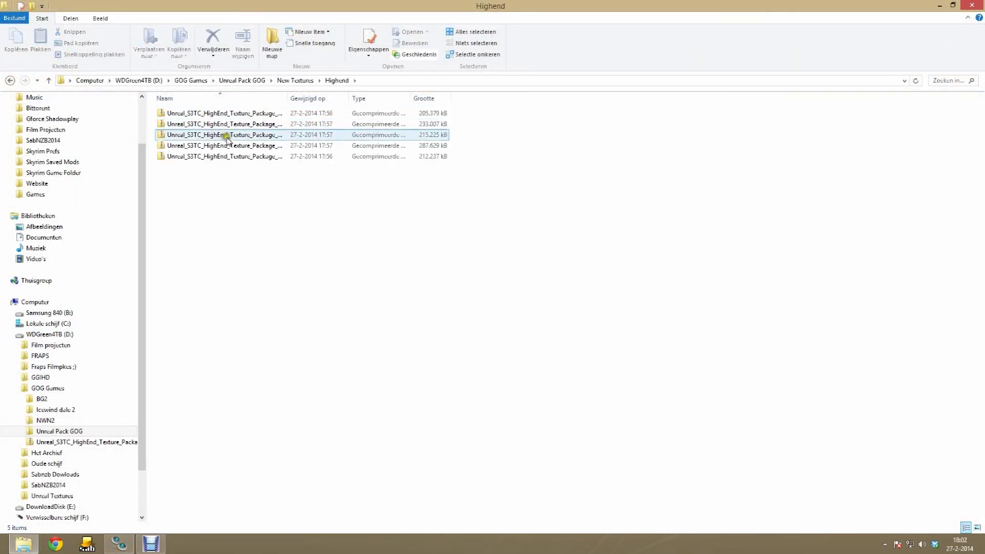
drag(500, 251, 218, 111)
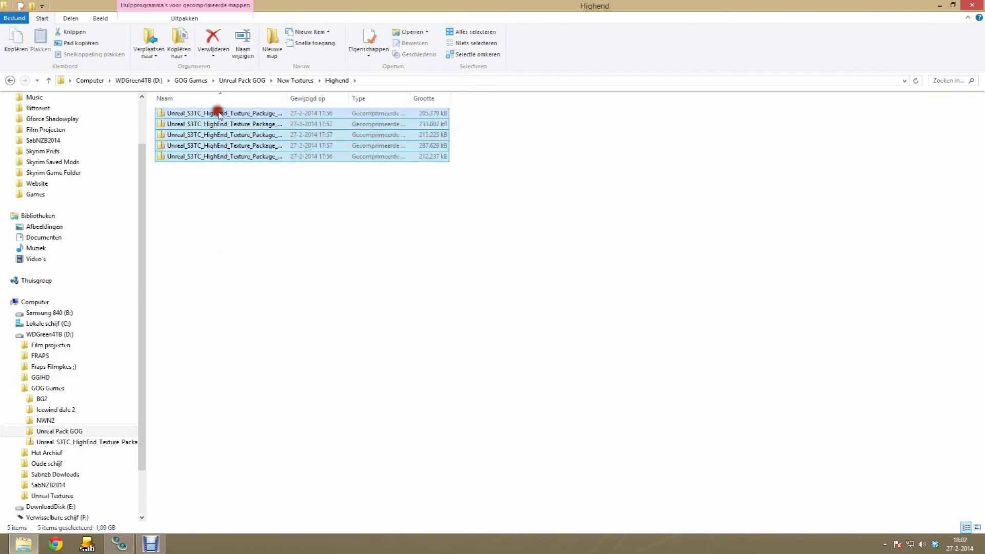
right_click(219, 112)
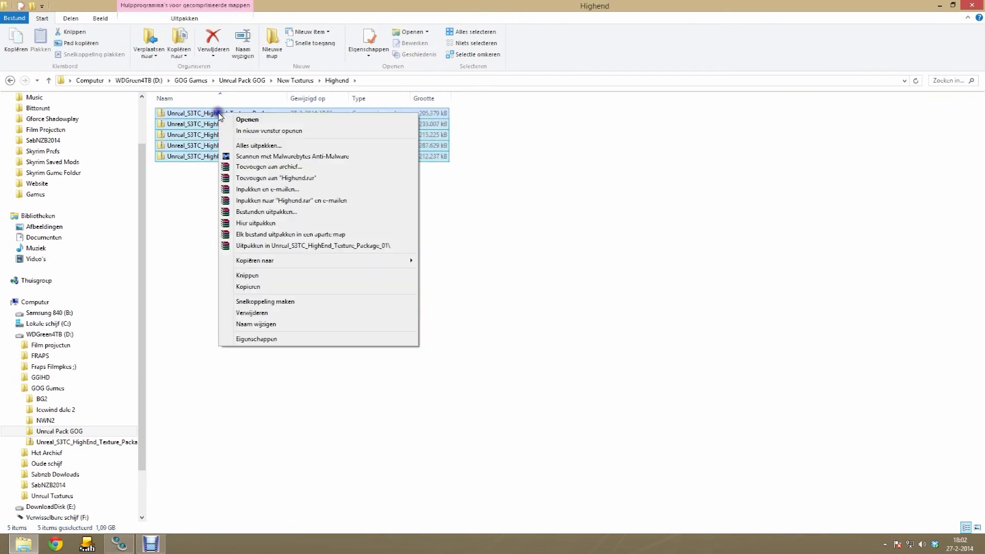
click(276, 222)
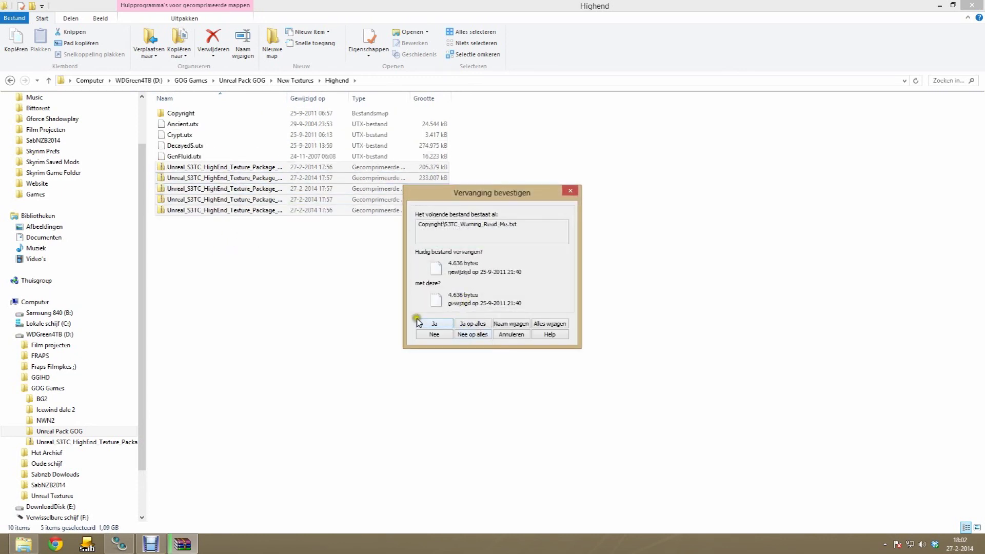
click(462, 325)
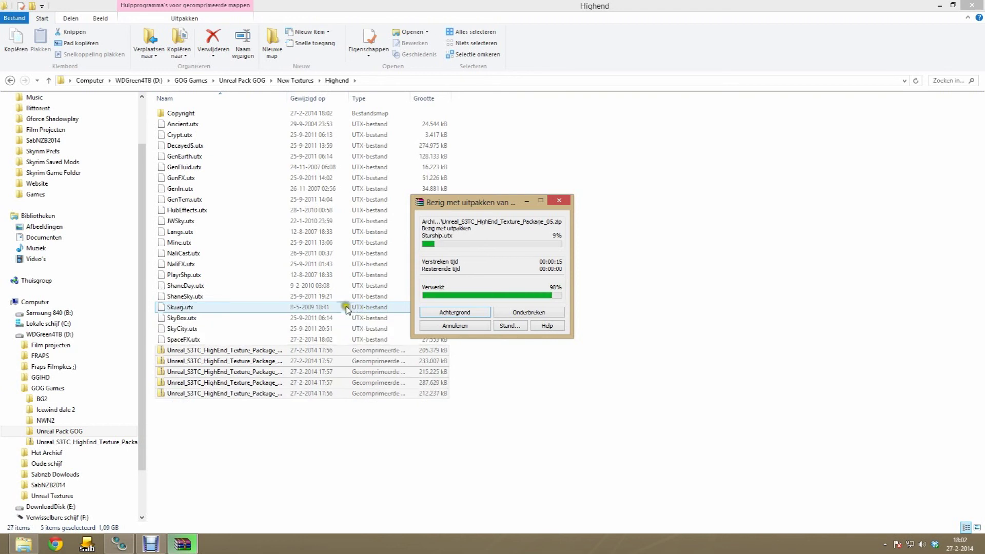
- Look inside the extracted Copyright folder and return to Highend
click(531, 141)
double_click(288, 112)
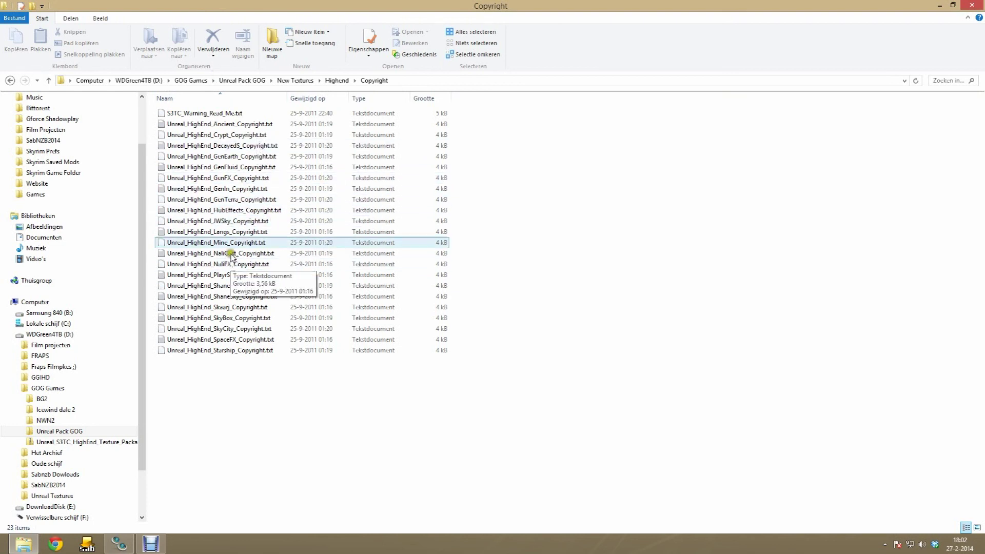
key(BackSpace)
- Move all the extracted .utx files from Highend into the Textures folder of Unreal Tournament GOTY, replacing the existing files
drag(486, 121, 237, 350)
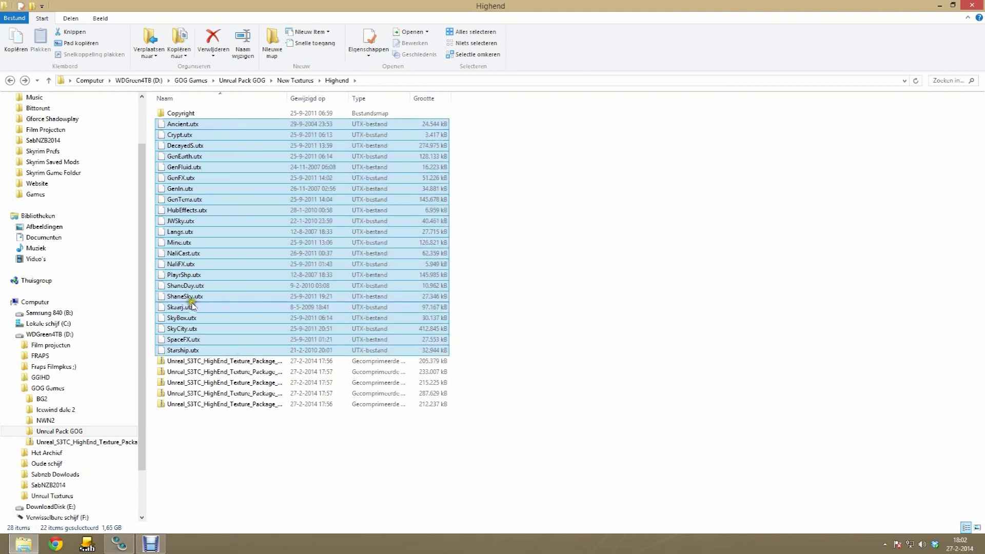
right_click(199, 242)
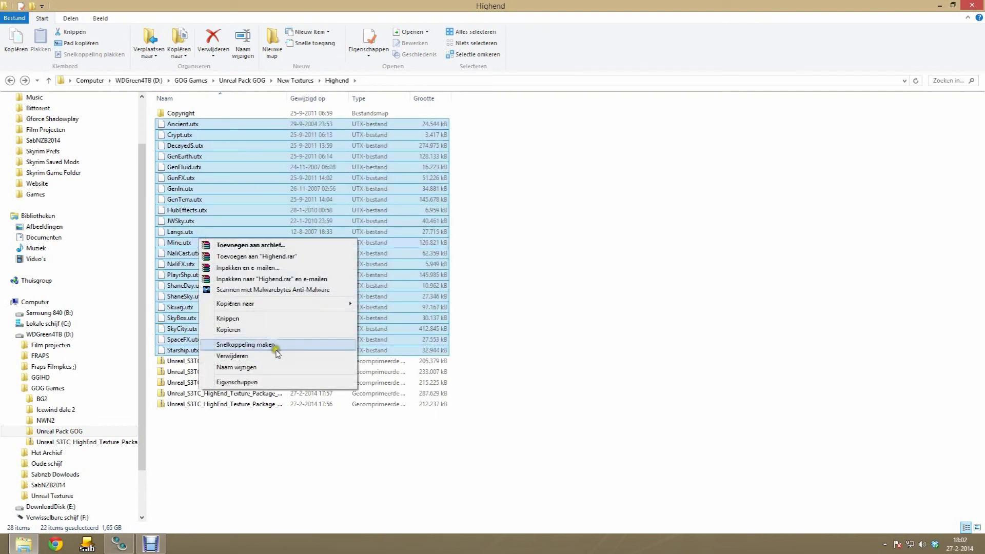
click(265, 322)
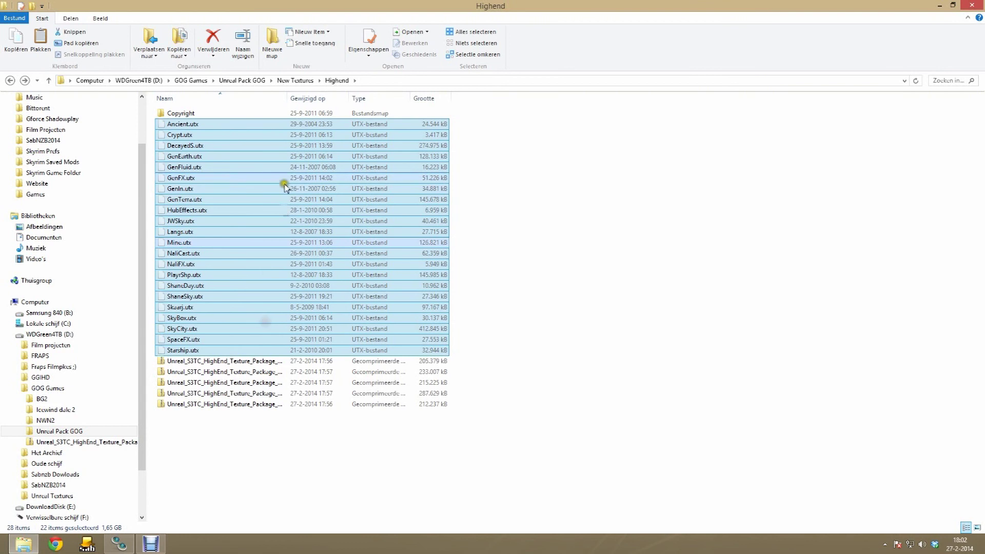
click(59, 194)
double_click(203, 178)
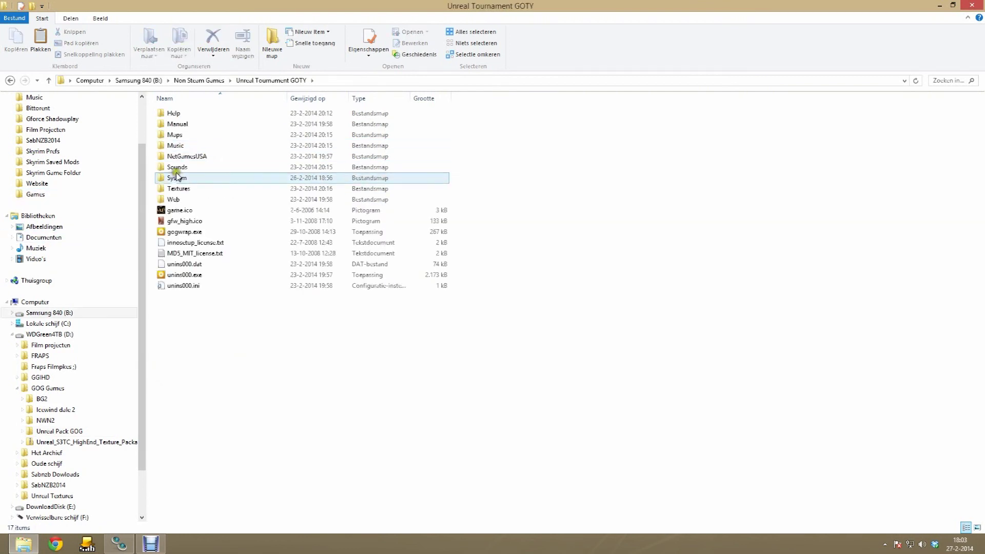
double_click(183, 188)
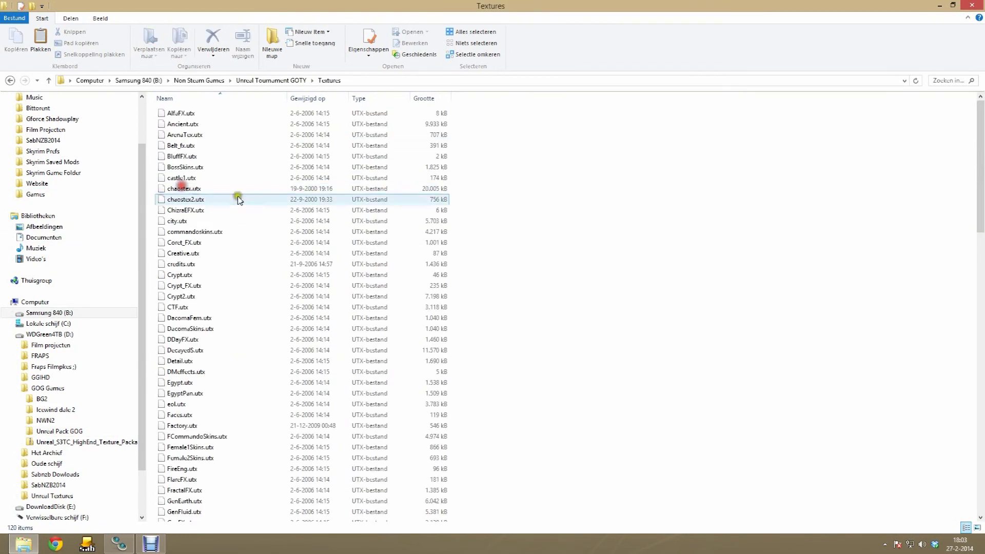
right_click(569, 221)
click(604, 294)
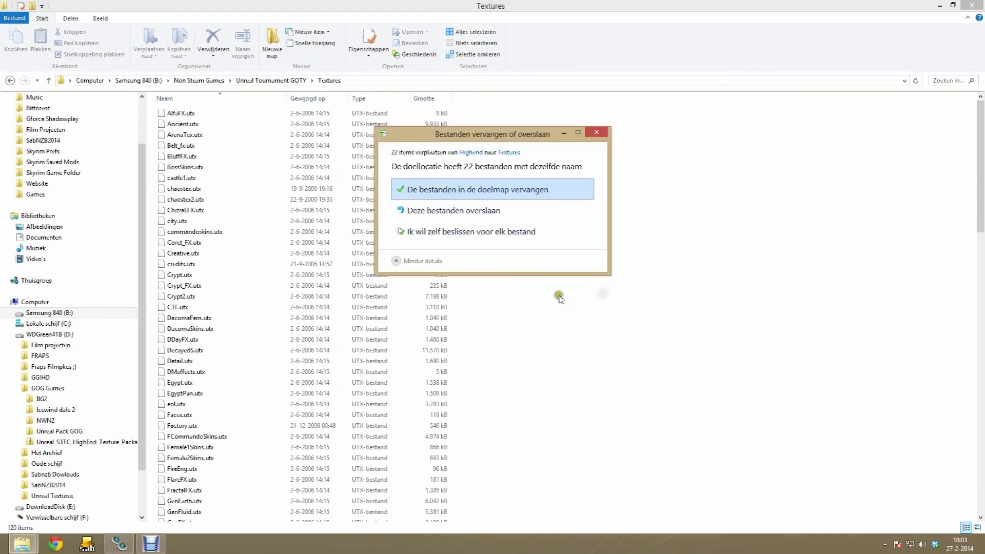
click(511, 191)
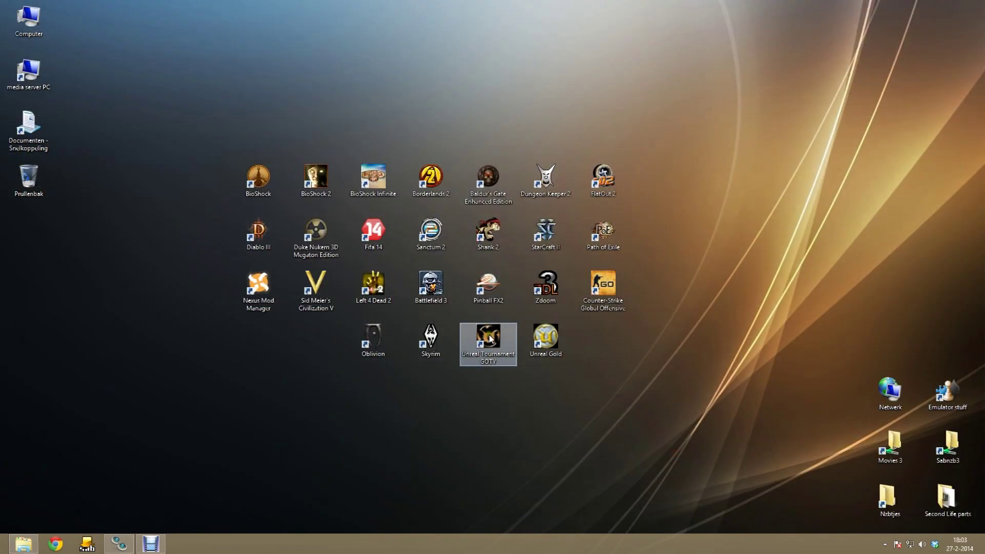
- Launch Unreal Tournament GOTY from the desktop
double_click(490, 339)
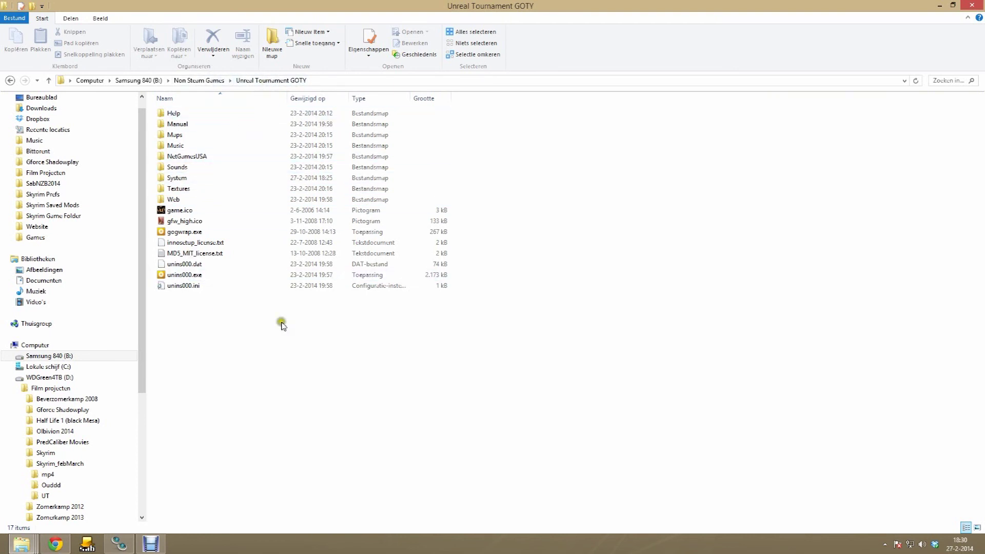
- Open UnrealTournament.ini from the System folder of Unreal Tournament GOTY
click(187, 179)
double_click(187, 180)
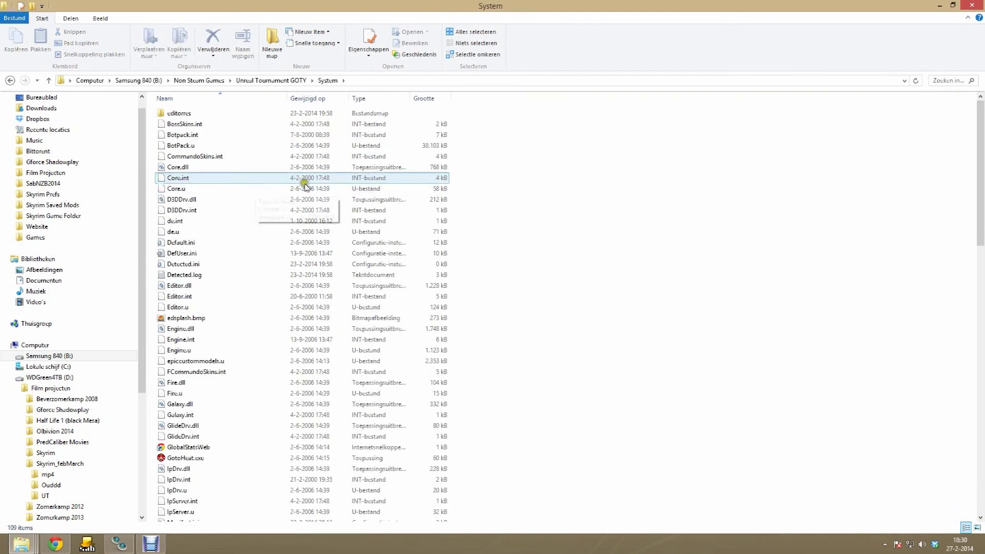
scroll(303, 205, down, 15)
scroll(359, 231, down, 8)
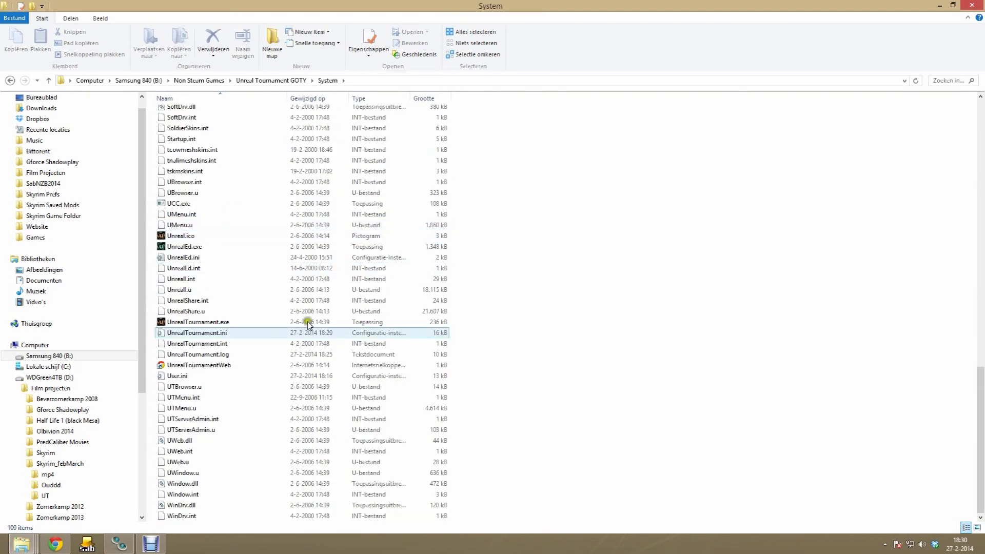
double_click(274, 333)
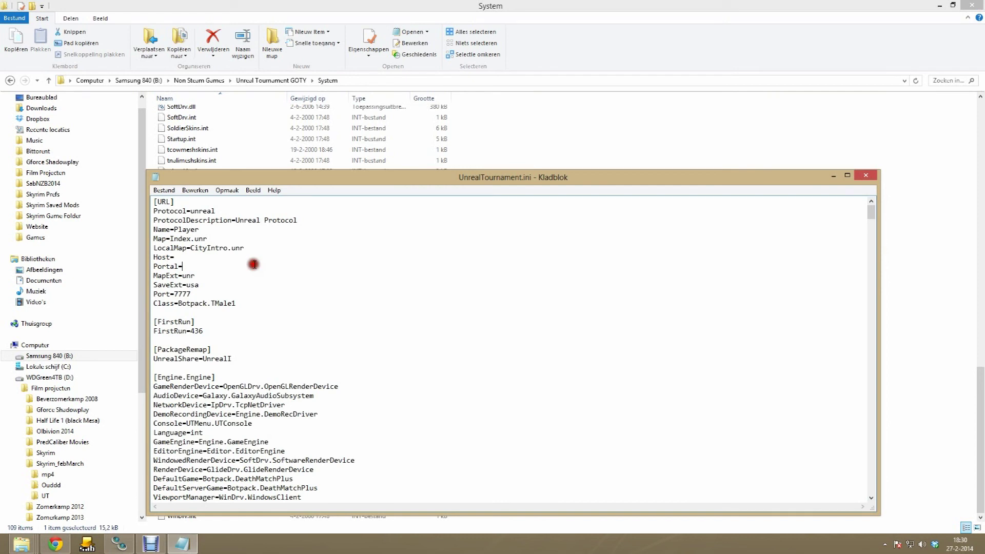
- Find the UseS3TC line in UnrealTournament.ini by searching for s3tc, set it to True and save the file
key(ctrl+f)
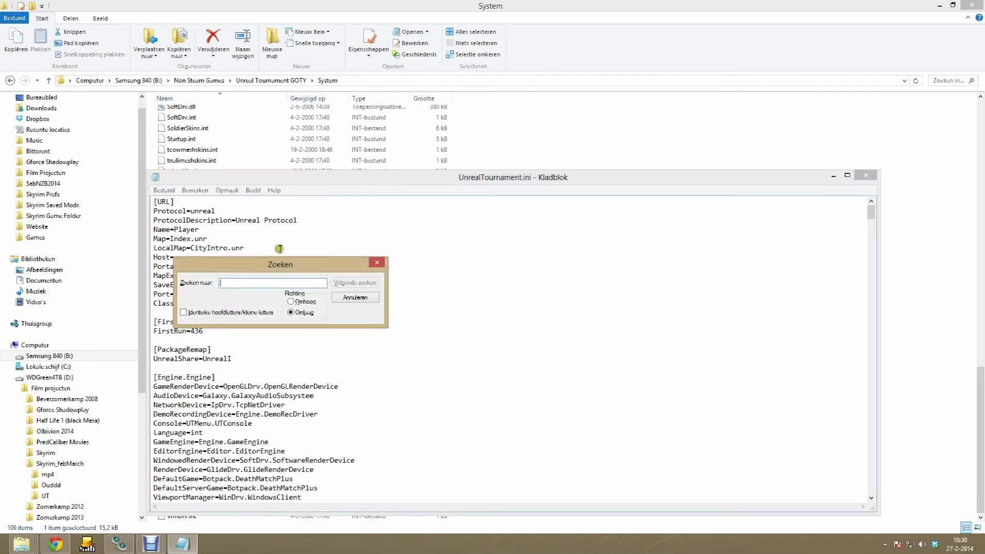
text(s3tc)
key(Return)
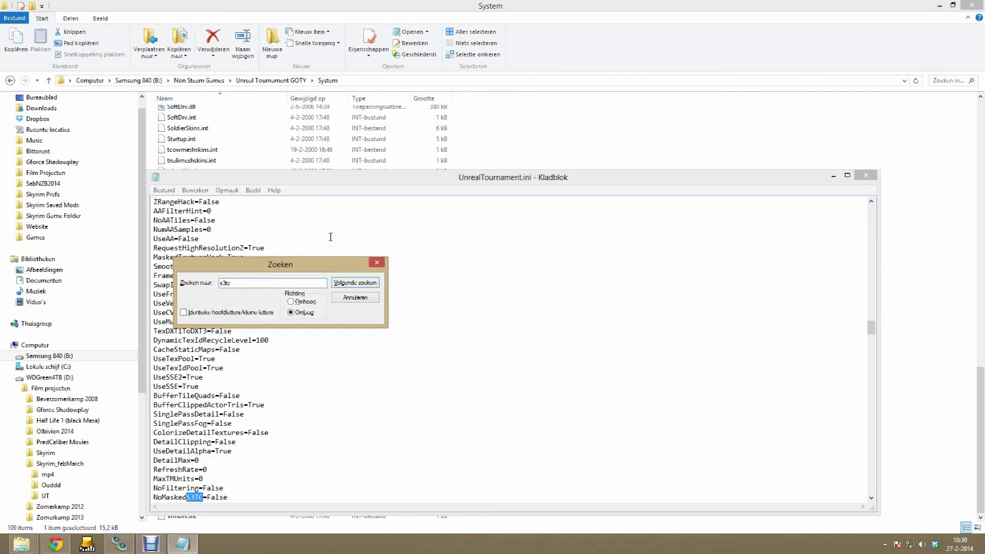
key(Return)
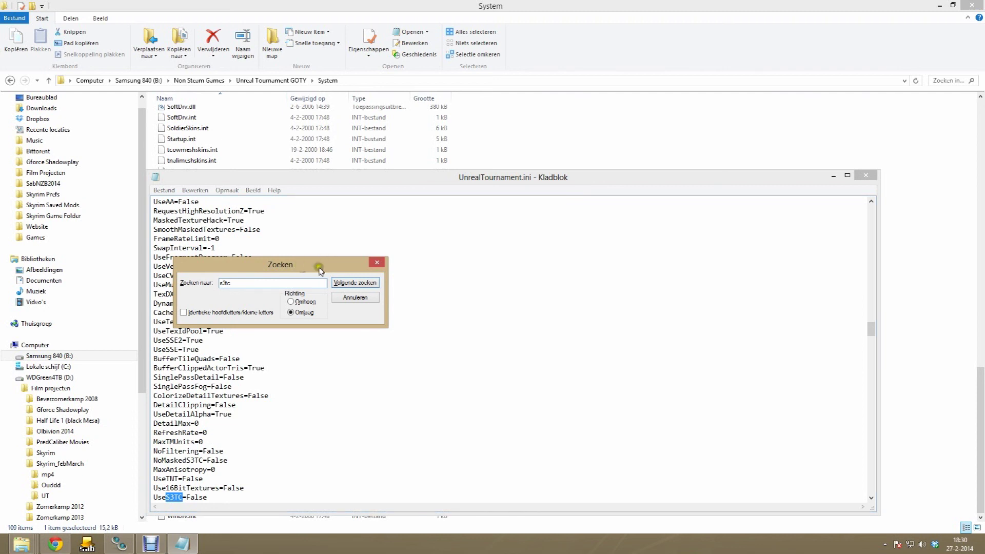
click(376, 262)
scroll(283, 411, down, 4)
drag(201, 388, 149, 383)
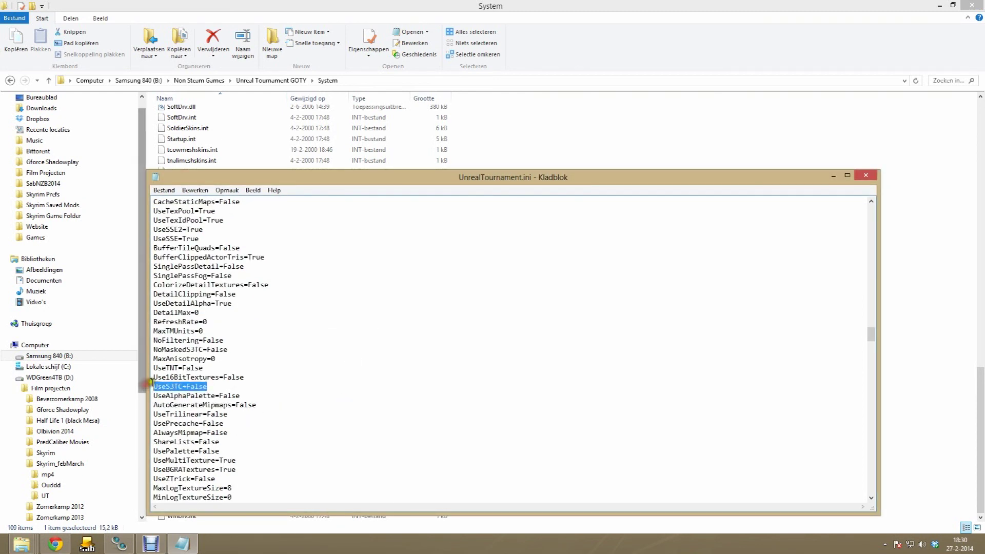
click(215, 386)
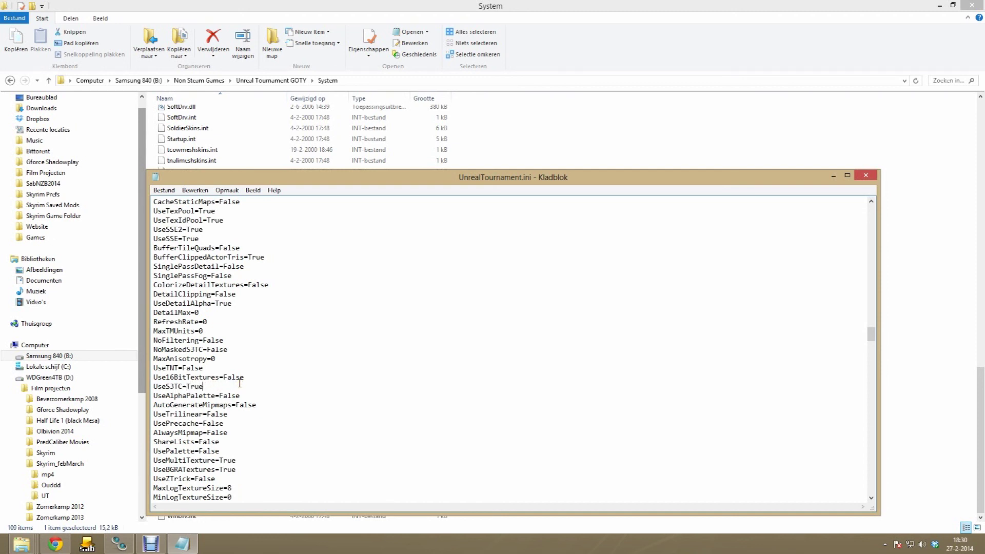
click(164, 190)
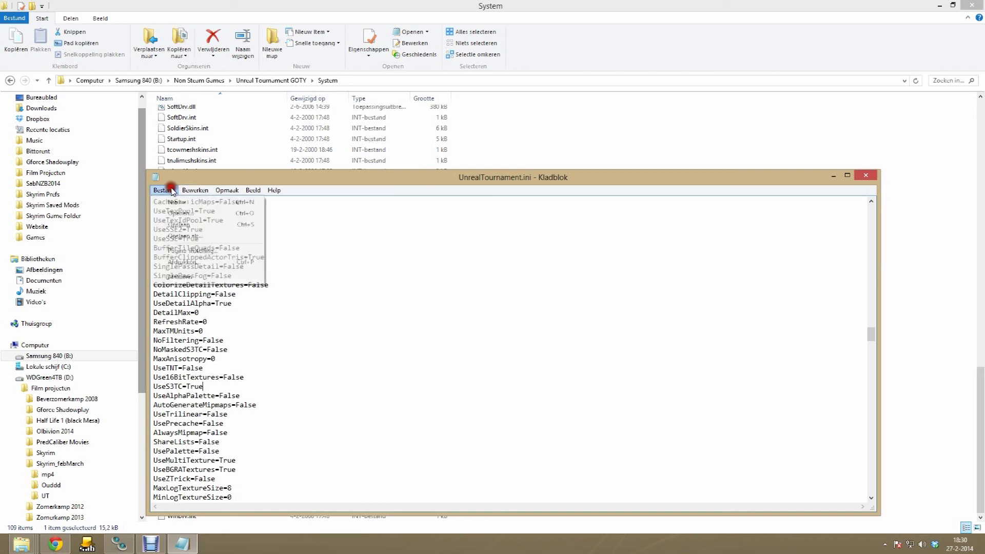
click(183, 225)
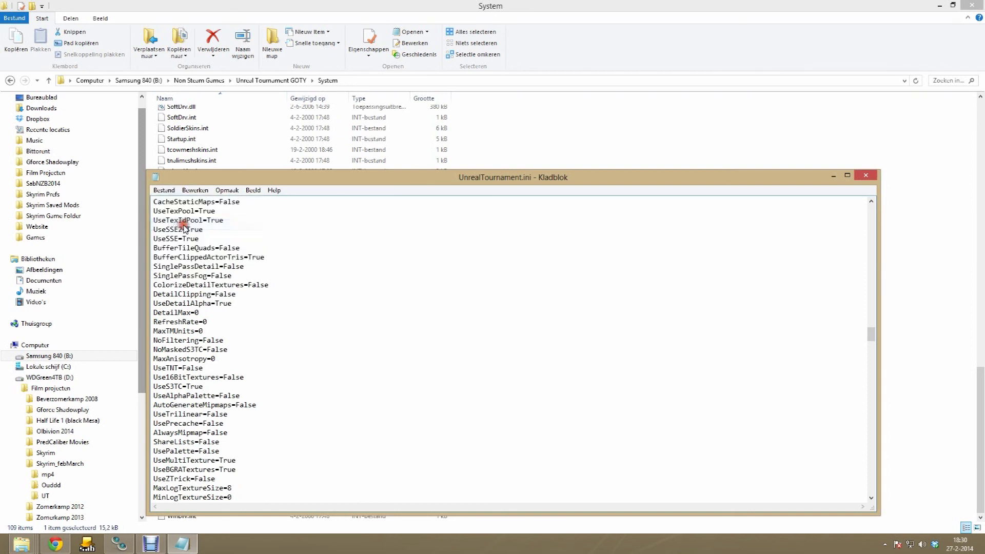
- Close UnrealTournament.ini and extract all the zip archives in New Textures\Ultra of Unreal Pack GOG into that same folder
click(865, 177)
click(541, 365)
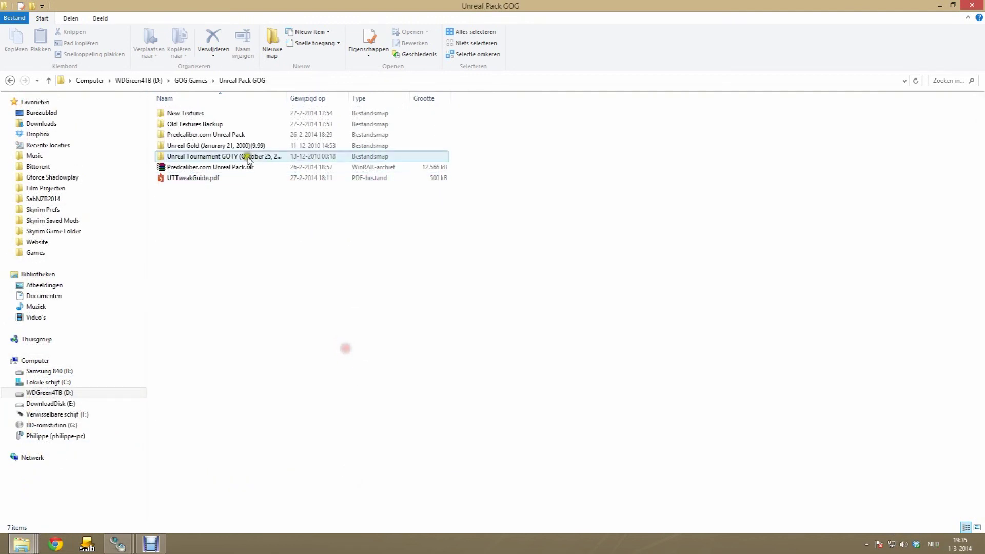
click(210, 113)
double_click(211, 113)
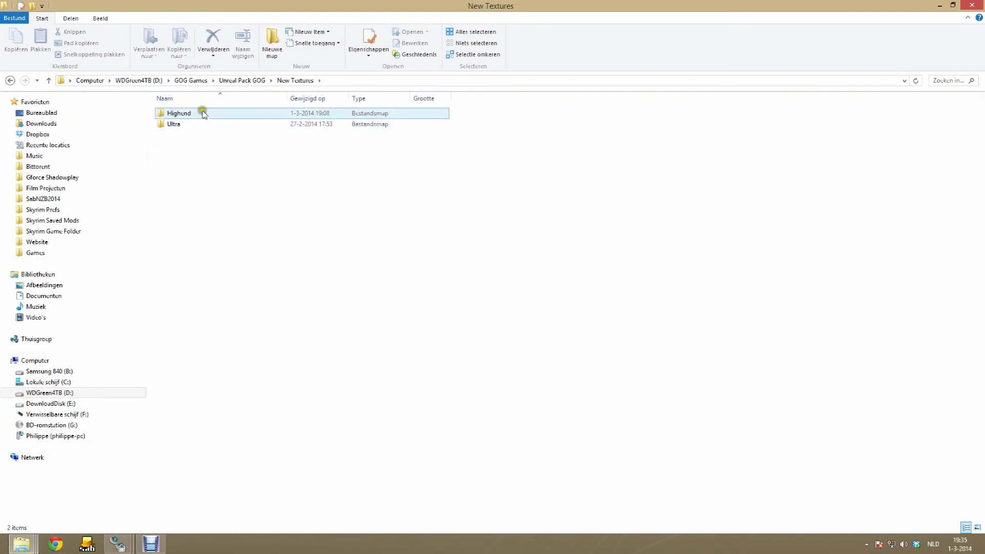
right_click(188, 125)
double_click(187, 125)
drag(306, 385, 230, 114)
right_click(230, 114)
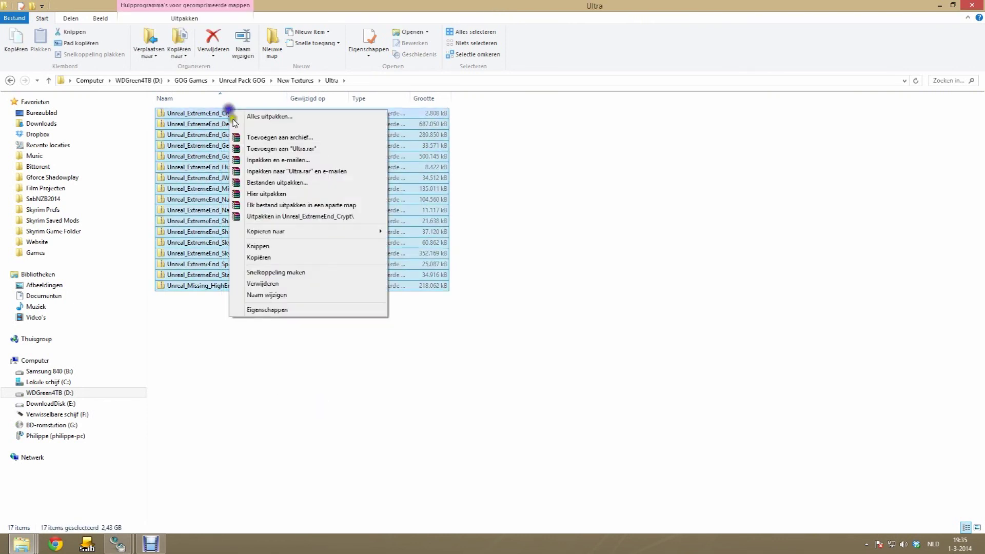
click(292, 194)
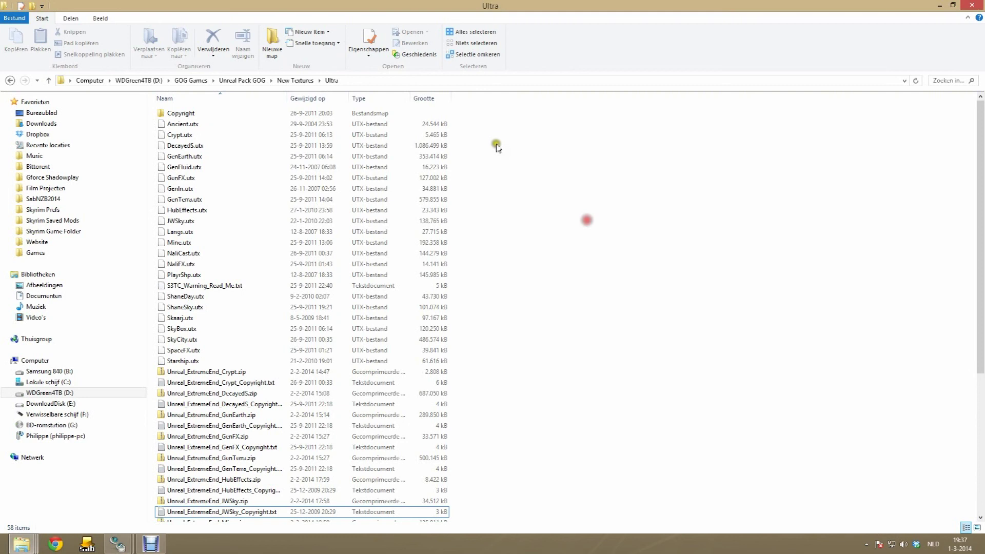
- Copy the files from Ancient.utx through Starship.utx in the Ultra folder
drag(491, 129, 254, 363)
right_click(166, 295)
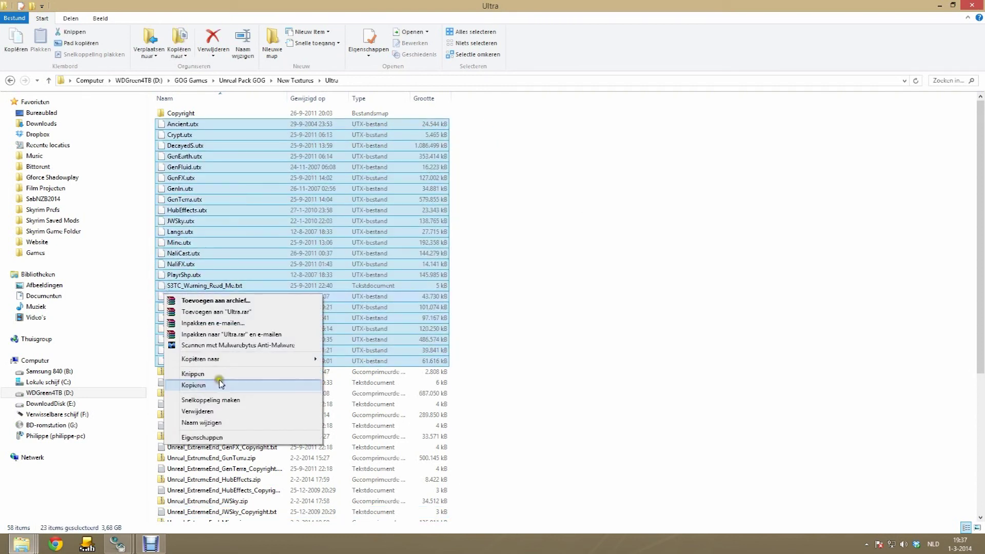
click(221, 385)
click(544, 410)
- Sort the contents of the Ultra folder by type and look through the extracted .utx files
scroll(533, 408, down, 7)
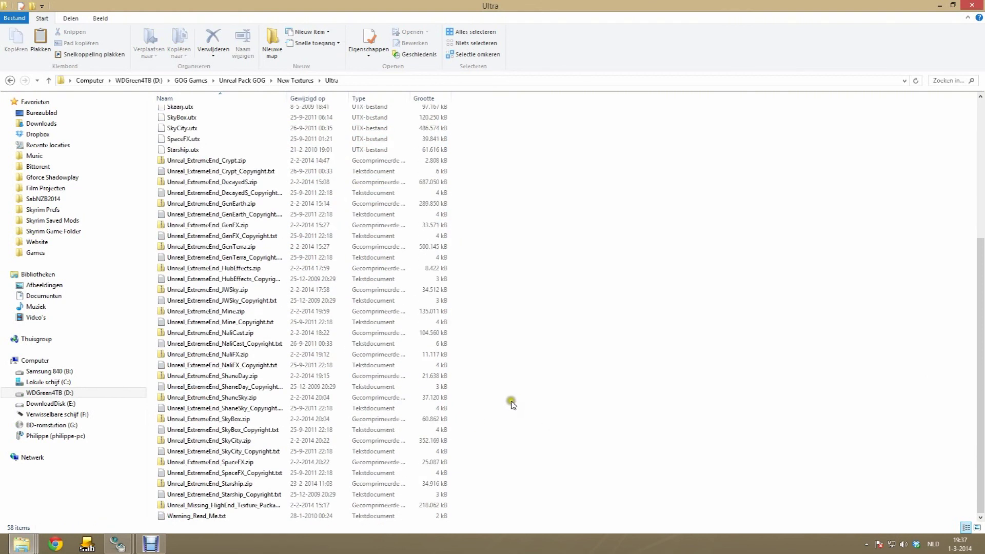
scroll(513, 404, up, 7)
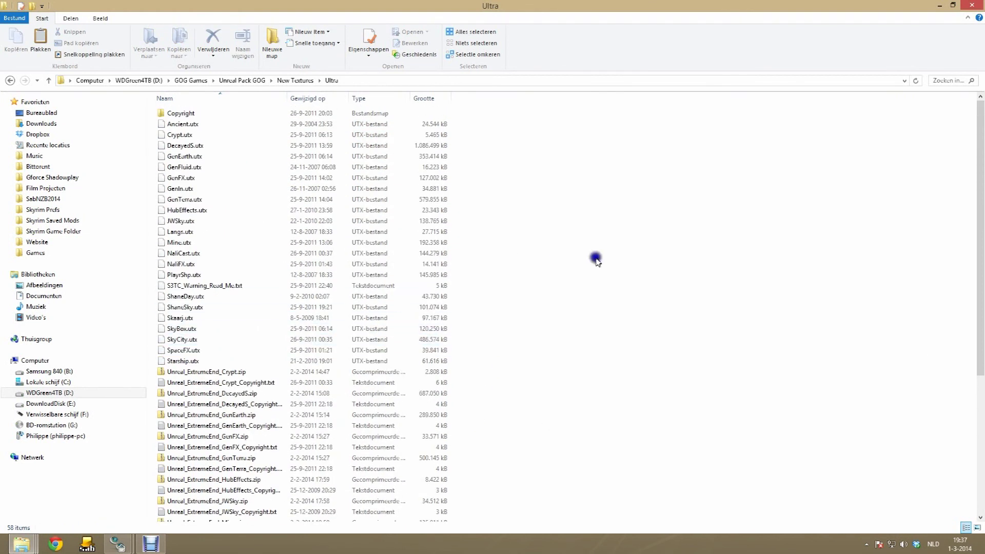
right_click(596, 259)
mouse_move(669, 271)
click(779, 297)
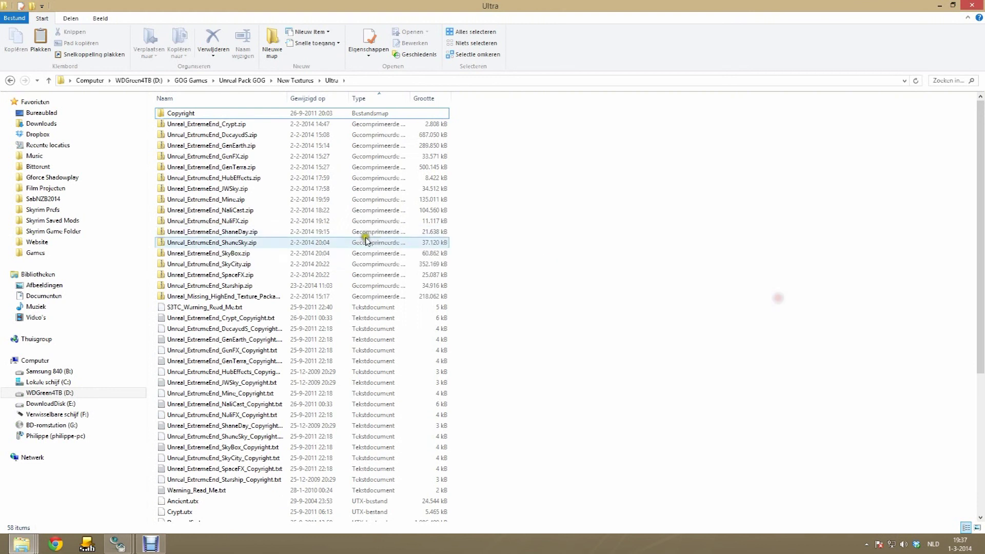
scroll(277, 341, down, 7)
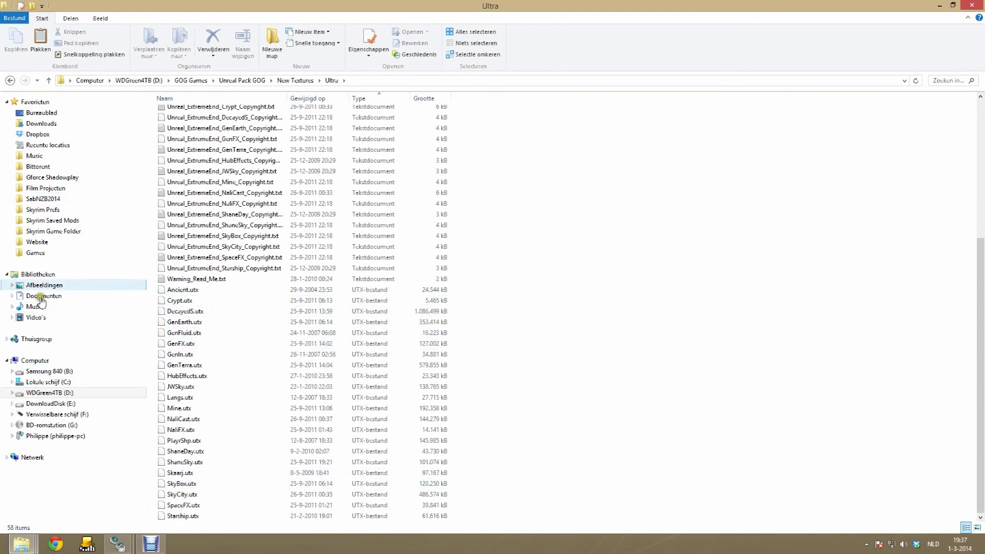
- Paste the copied Ultra texture files into the Textures folder of Unreal Tournament GOTY, replacing the existing files
click(36, 253)
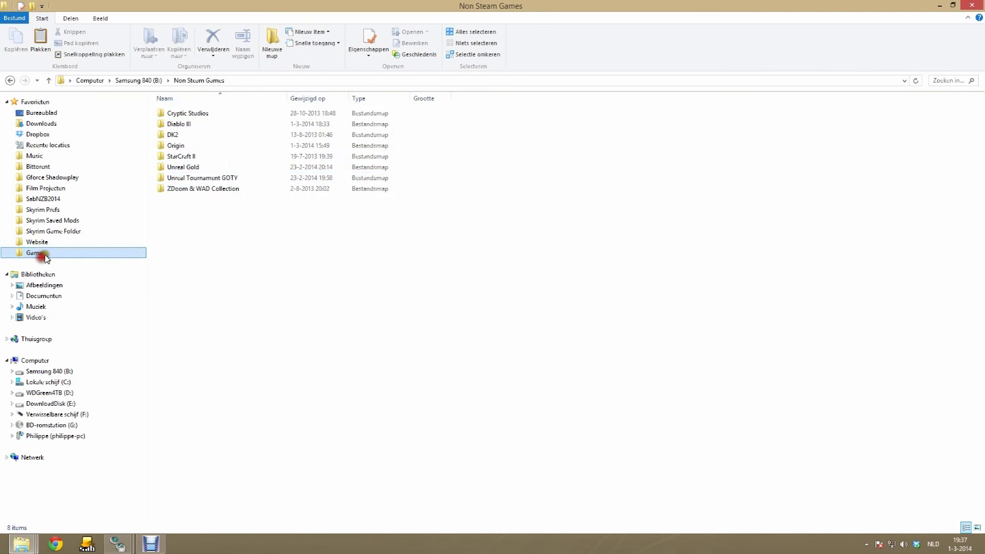
double_click(201, 176)
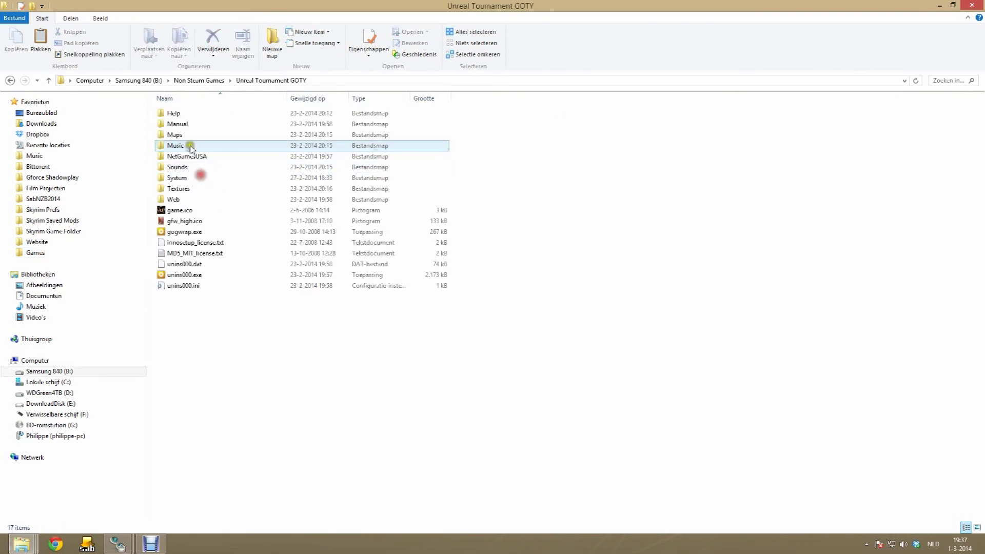
double_click(191, 188)
right_click(630, 246)
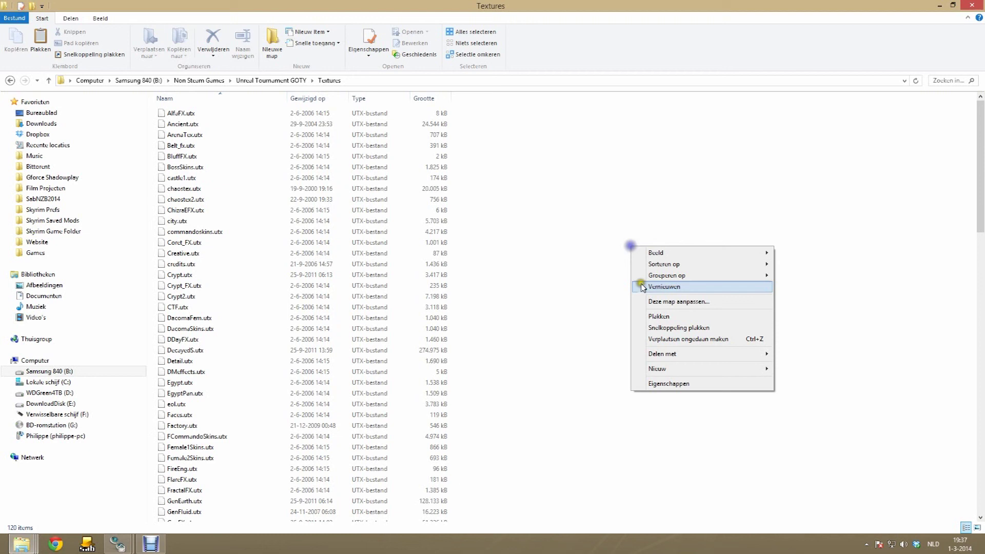
click(657, 316)
click(243, 196)
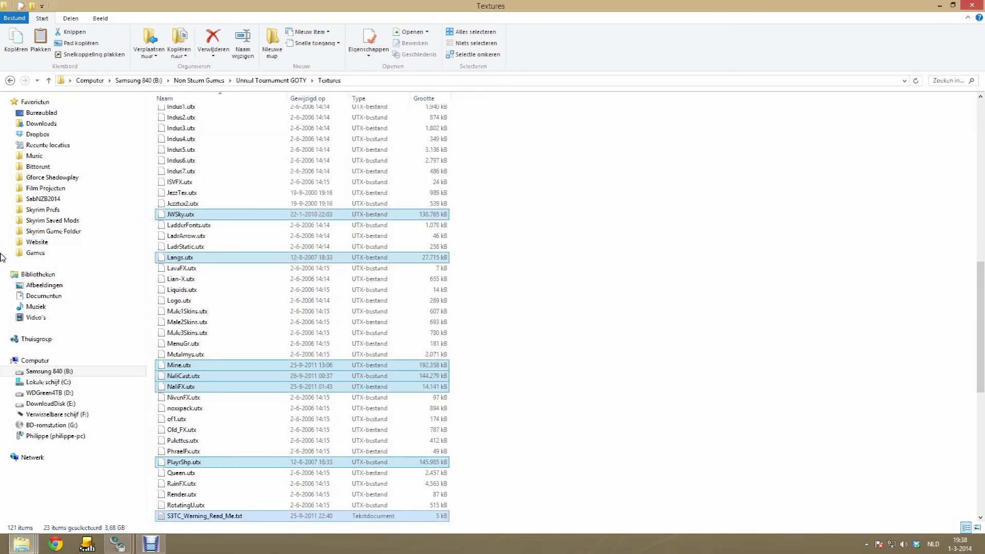
click(517, 325)
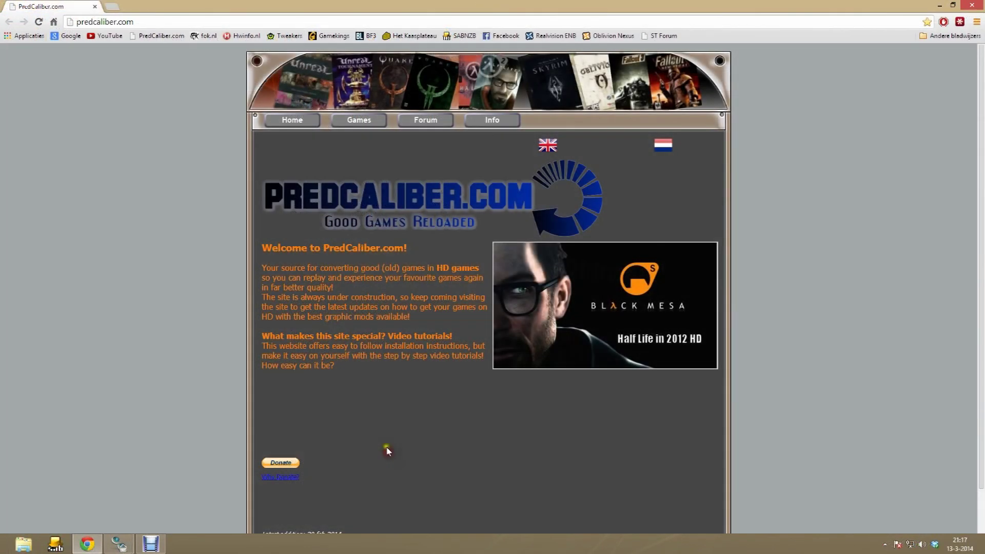
- Open the Unreal HD page from the games list on predcaliber.com
mouse_move(349, 132)
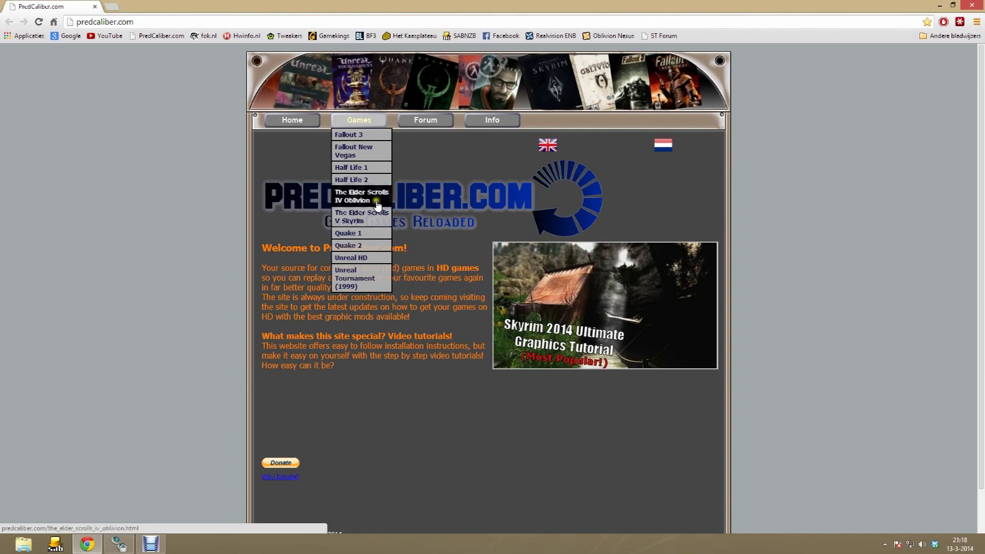
click(351, 260)
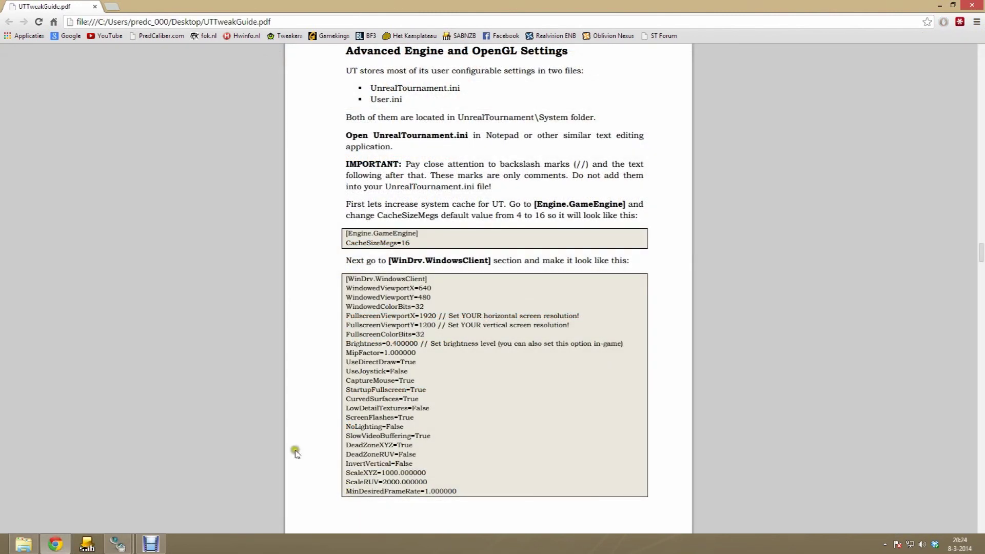
- Switch to File Explorer and open UnrealTournament.ini from the System folder of Unreal Tournament GOTY
click(23, 544)
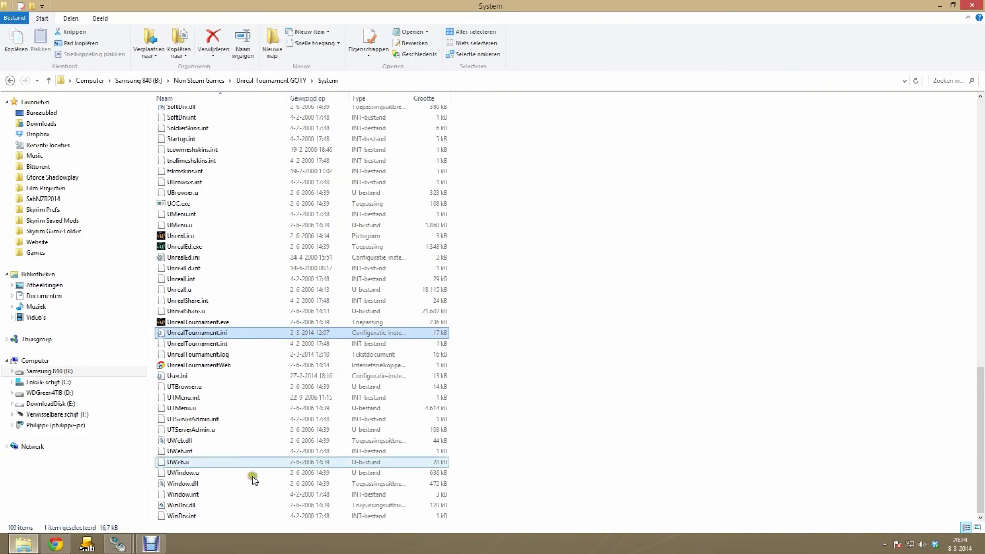
click(613, 417)
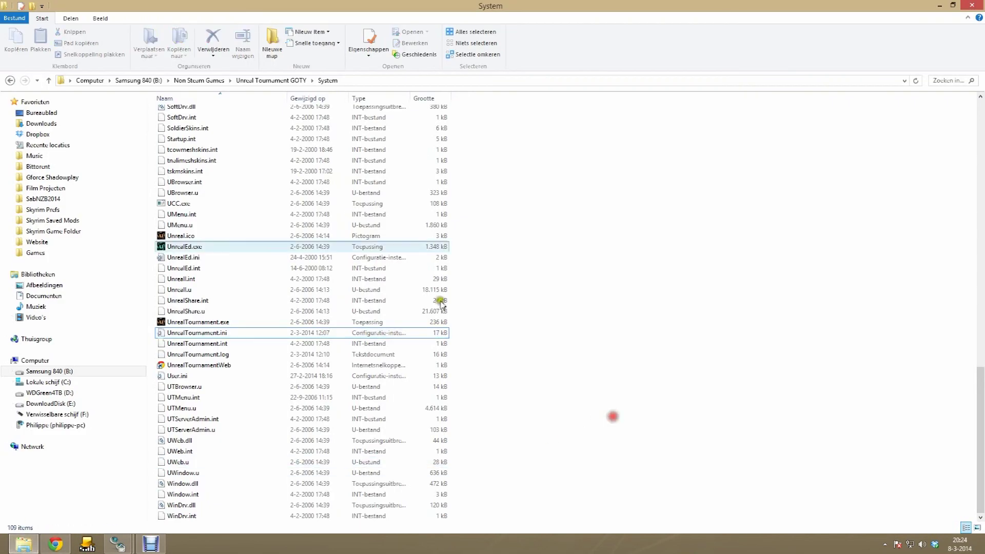
click(271, 80)
click(183, 178)
double_click(183, 178)
scroll(277, 409, down, 12)
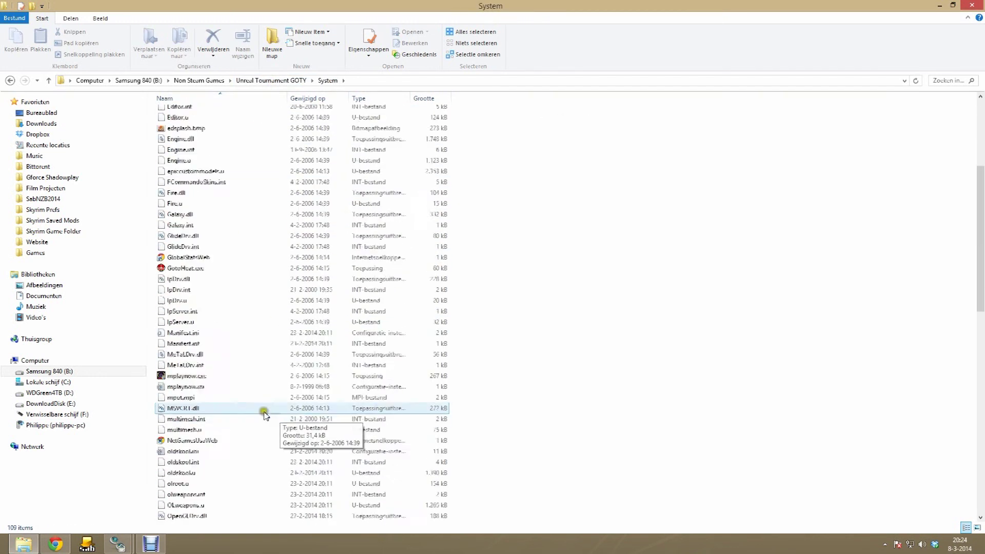
scroll(251, 413, down, 7)
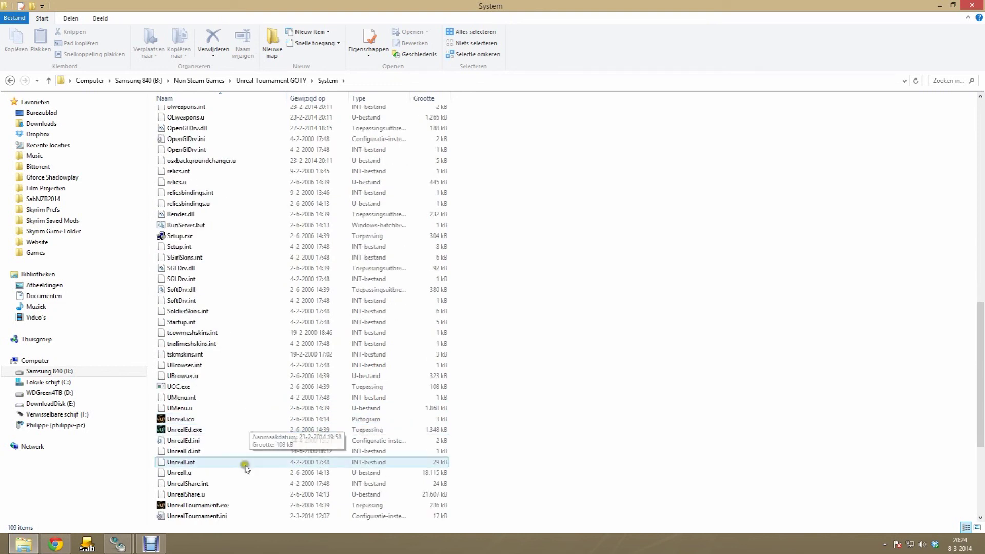
double_click(225, 452)
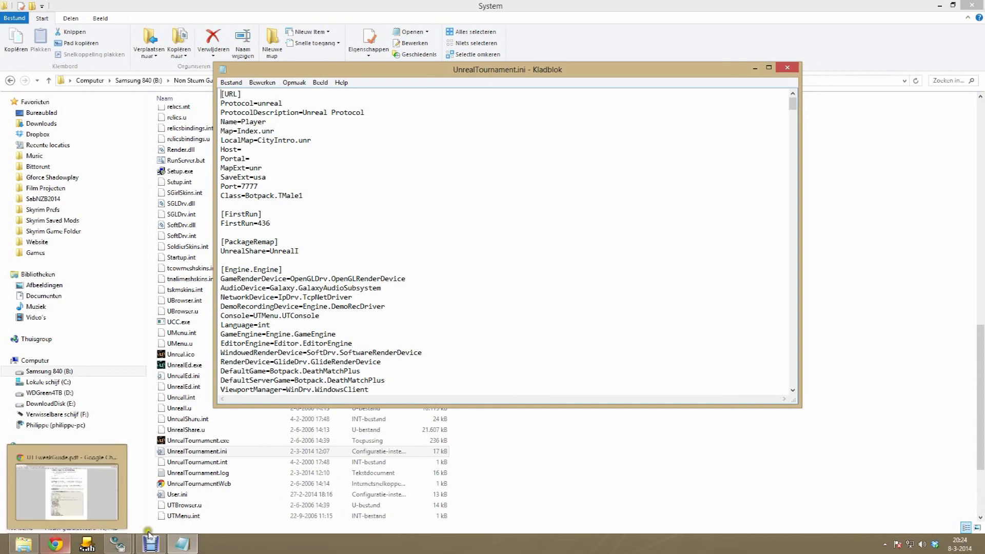
- Switch to UTTweakGuide.pdf in Chrome, then narrow the UnrealTournament.ini window and place it beside the guide's text
click(65, 547)
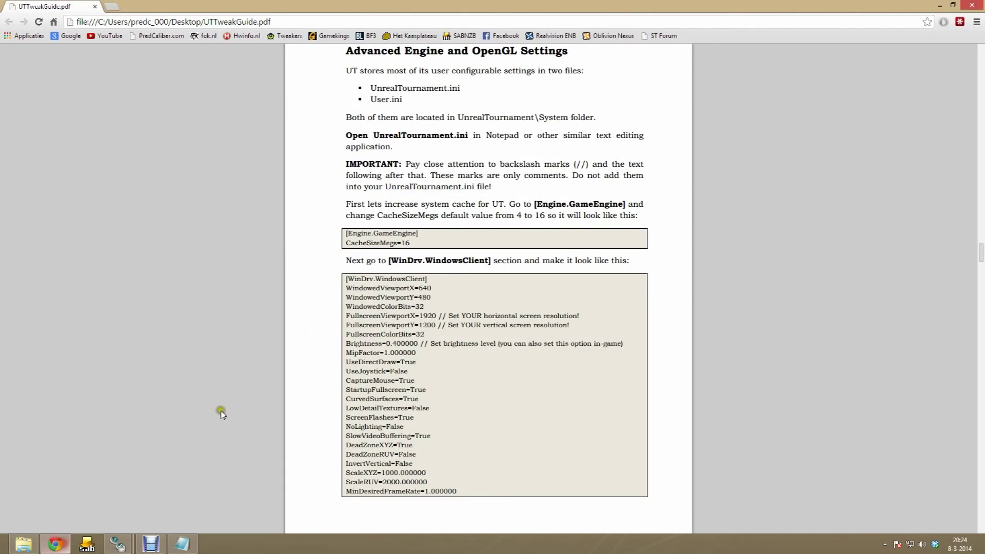
click(194, 548)
drag(798, 173, 555, 176)
drag(341, 74, 750, 93)
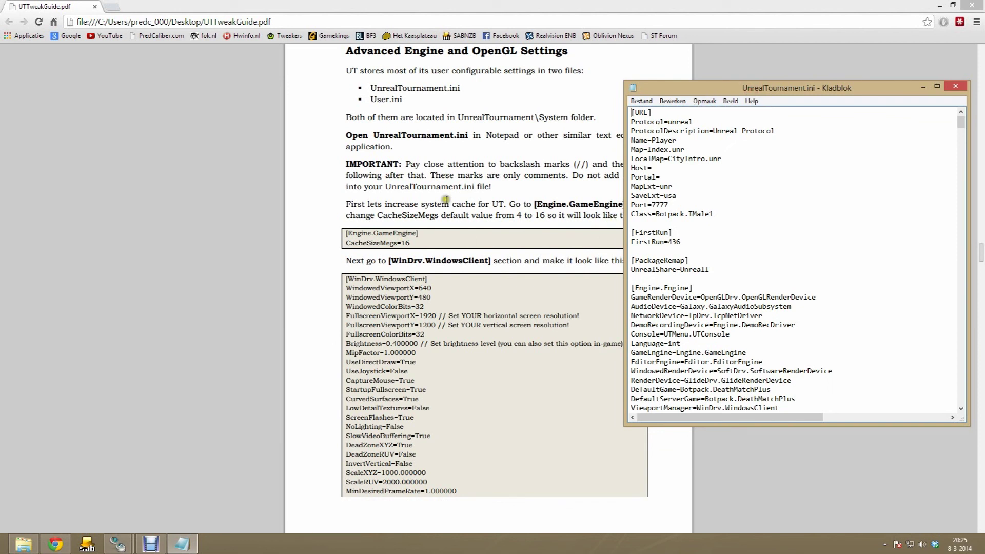
drag(715, 94, 755, 88)
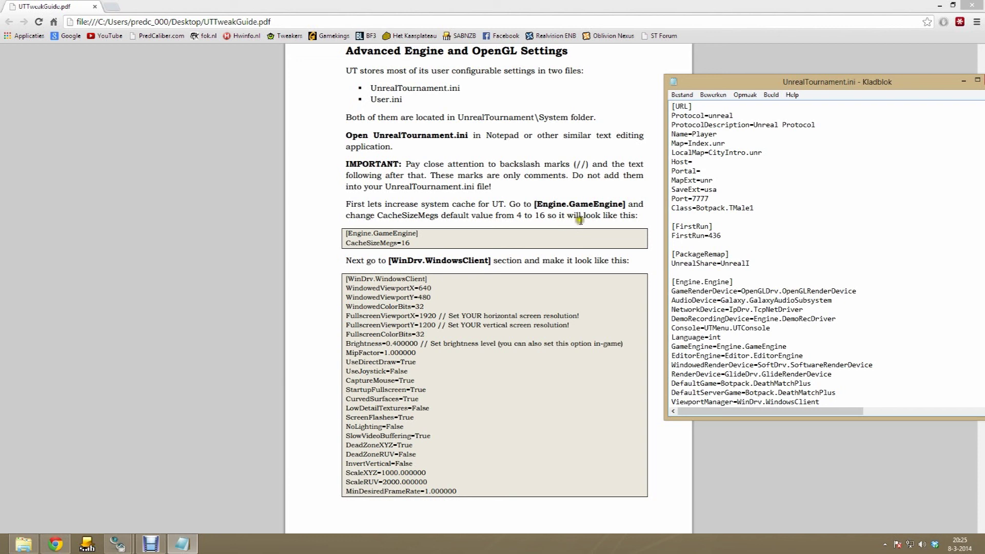
- Find the CacheSizeMegs line in UnrealTournament.ini by searching for cachesize and set its value to 16
key(ctrl+f)
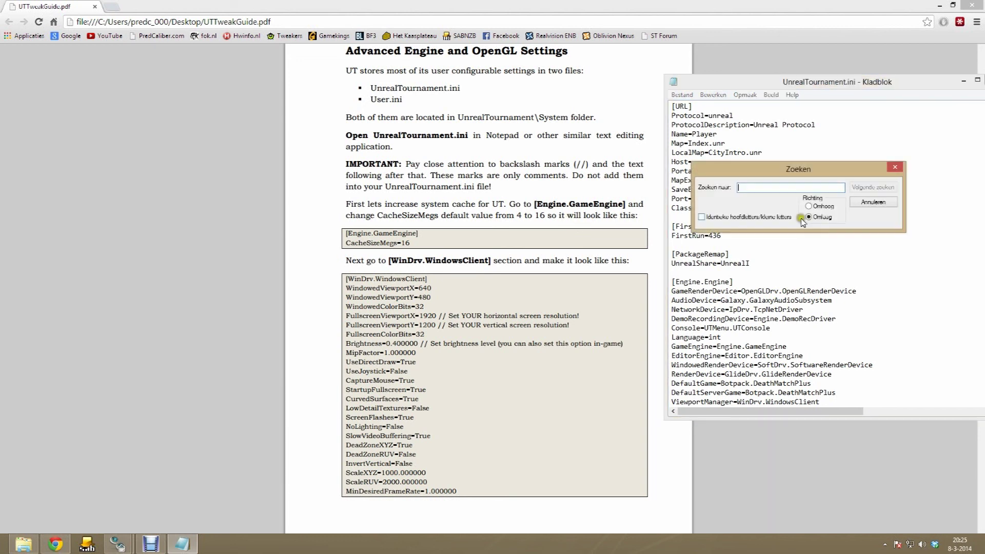
drag(749, 167, 779, 118)
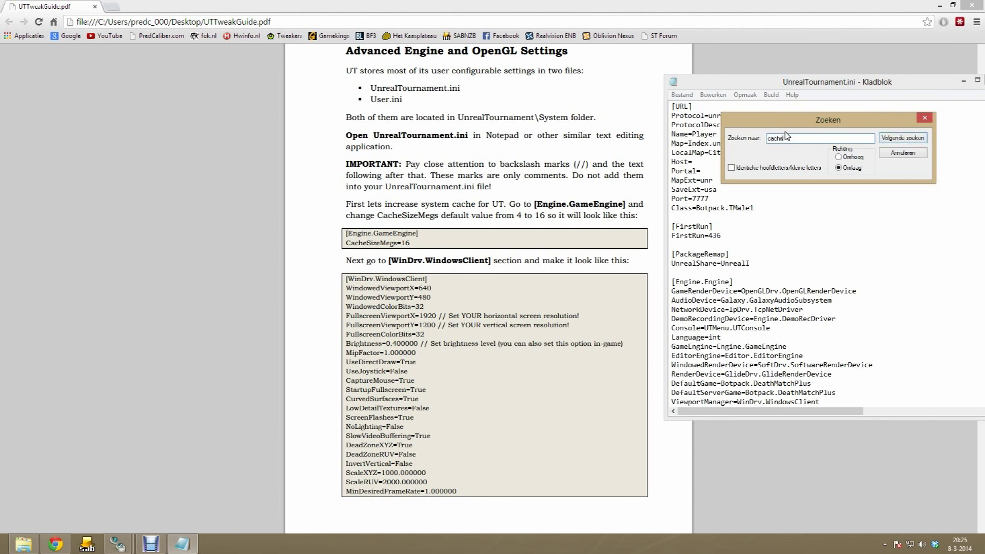
text(cachesize)
key(Return)
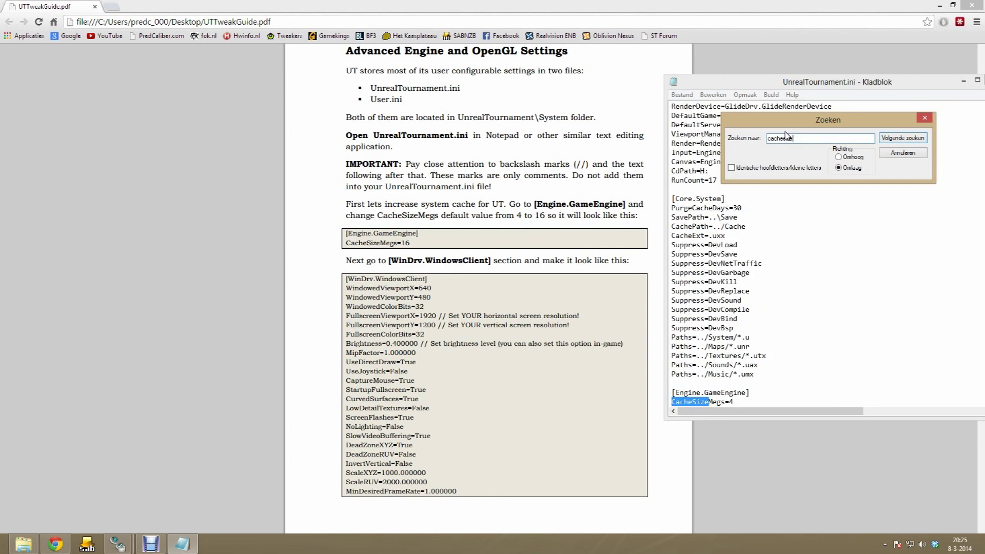
click(746, 399)
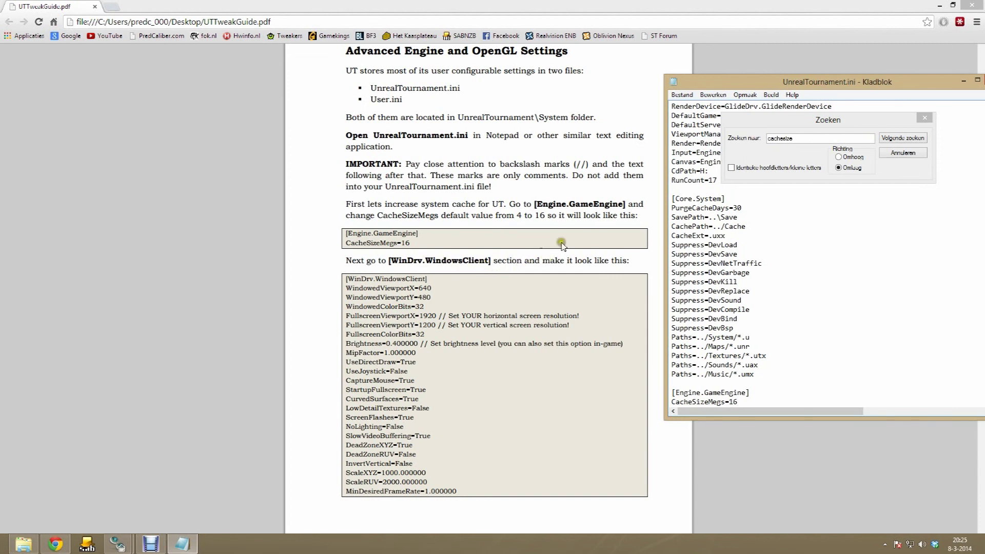
- Find the [WinDrv.WindowsClient] section in UnrealTournament.ini by searching for Windrv and bring its settings into view
click(801, 127)
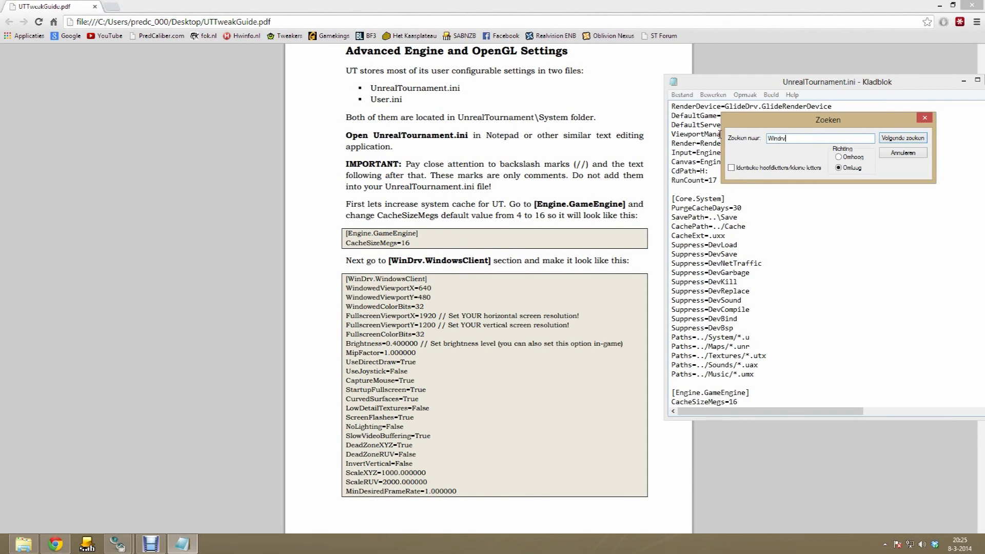
text(Windrv)
key(Return)
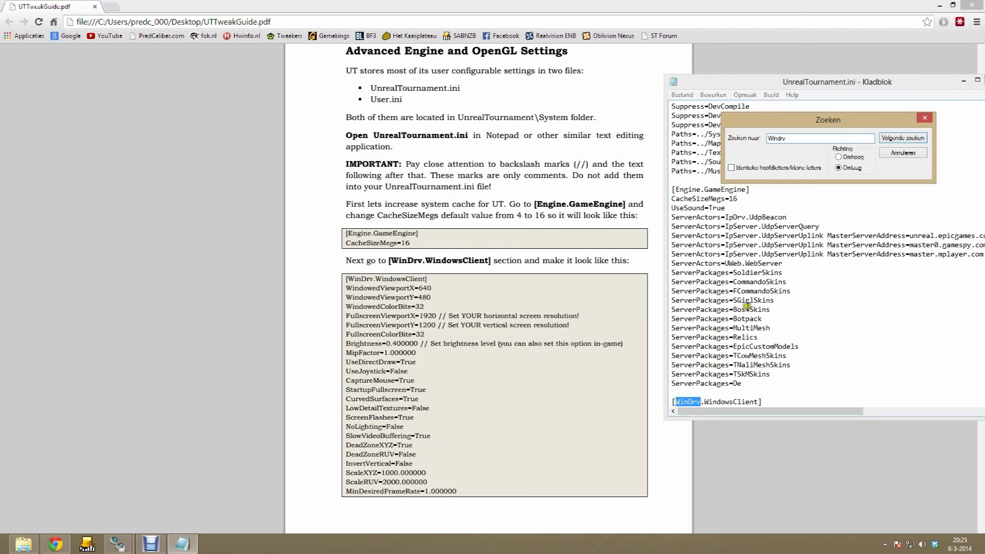
click(729, 364)
scroll(726, 369, down, 2)
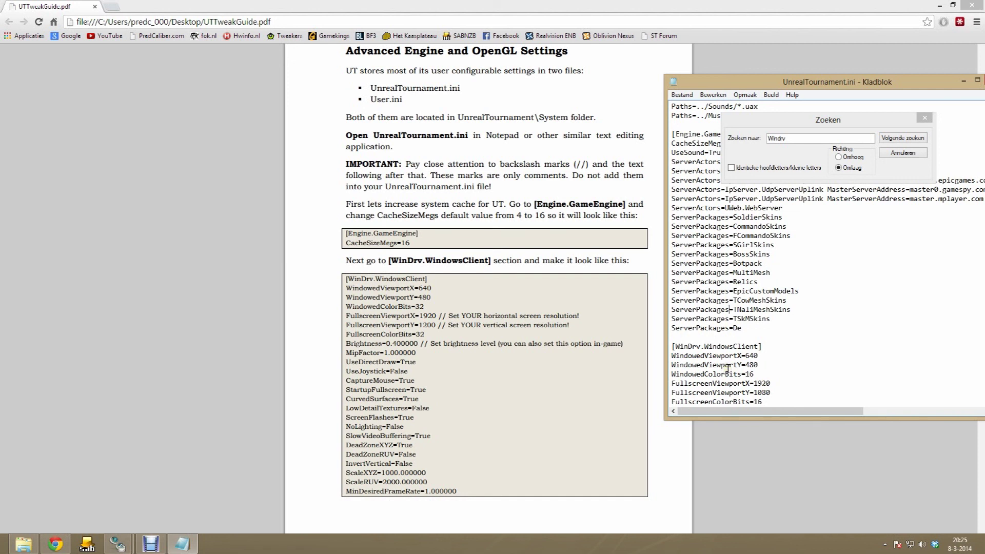
scroll(745, 360, down, 1)
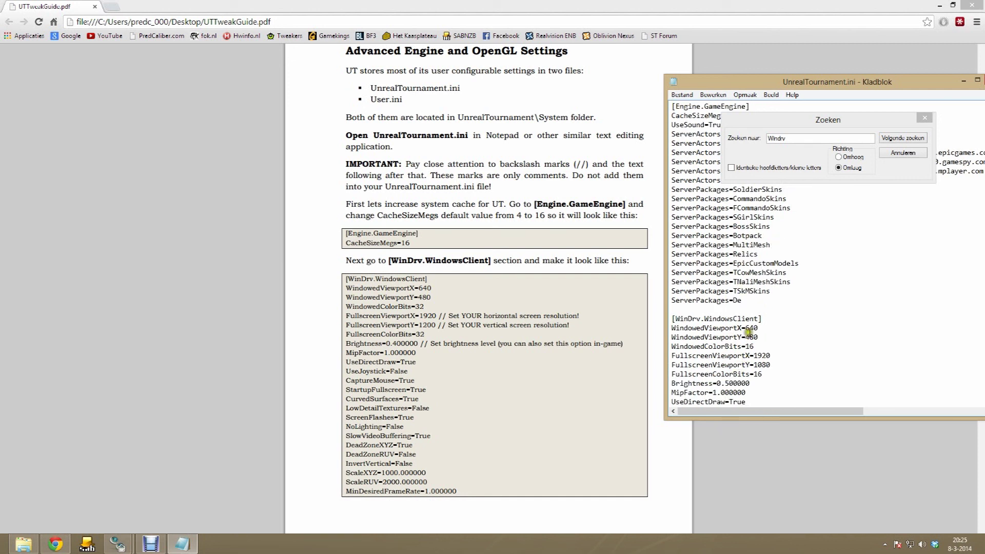